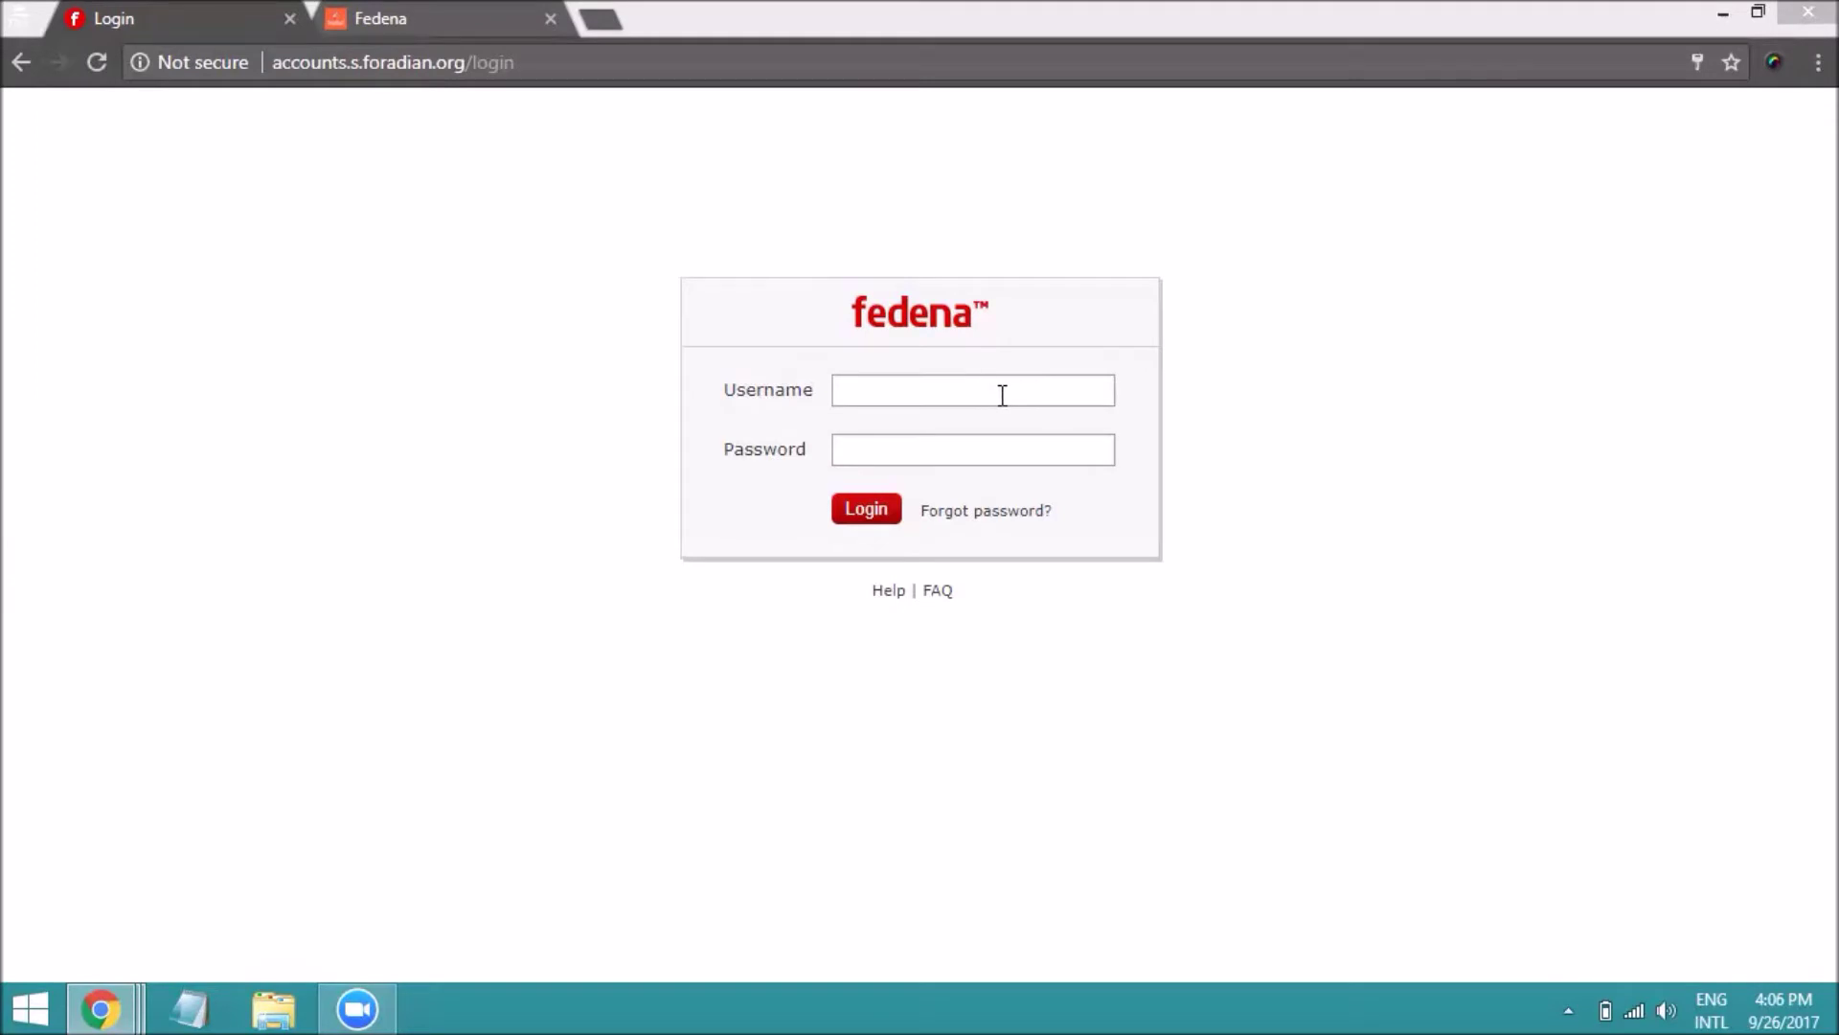
# Sign in to Fedena with the saved administrator login
pyautogui.click(970, 394)
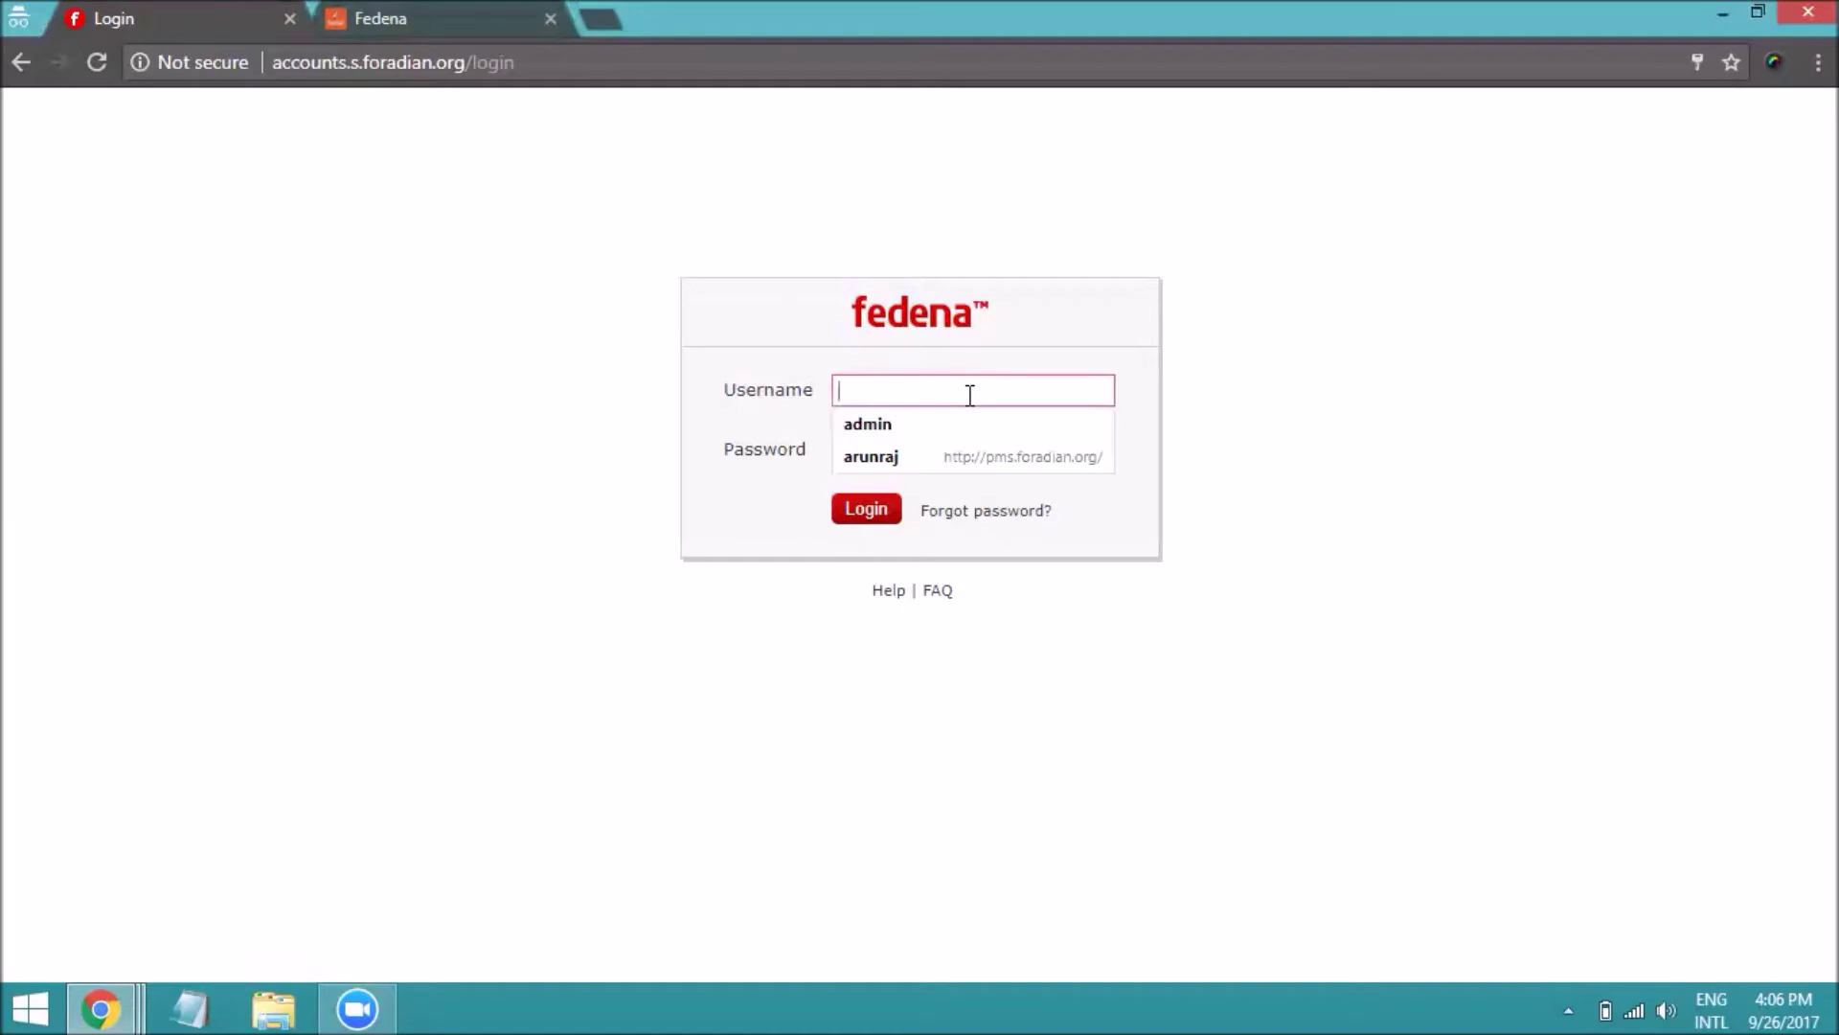
pyautogui.click(921, 427)
pyautogui.click(891, 512)
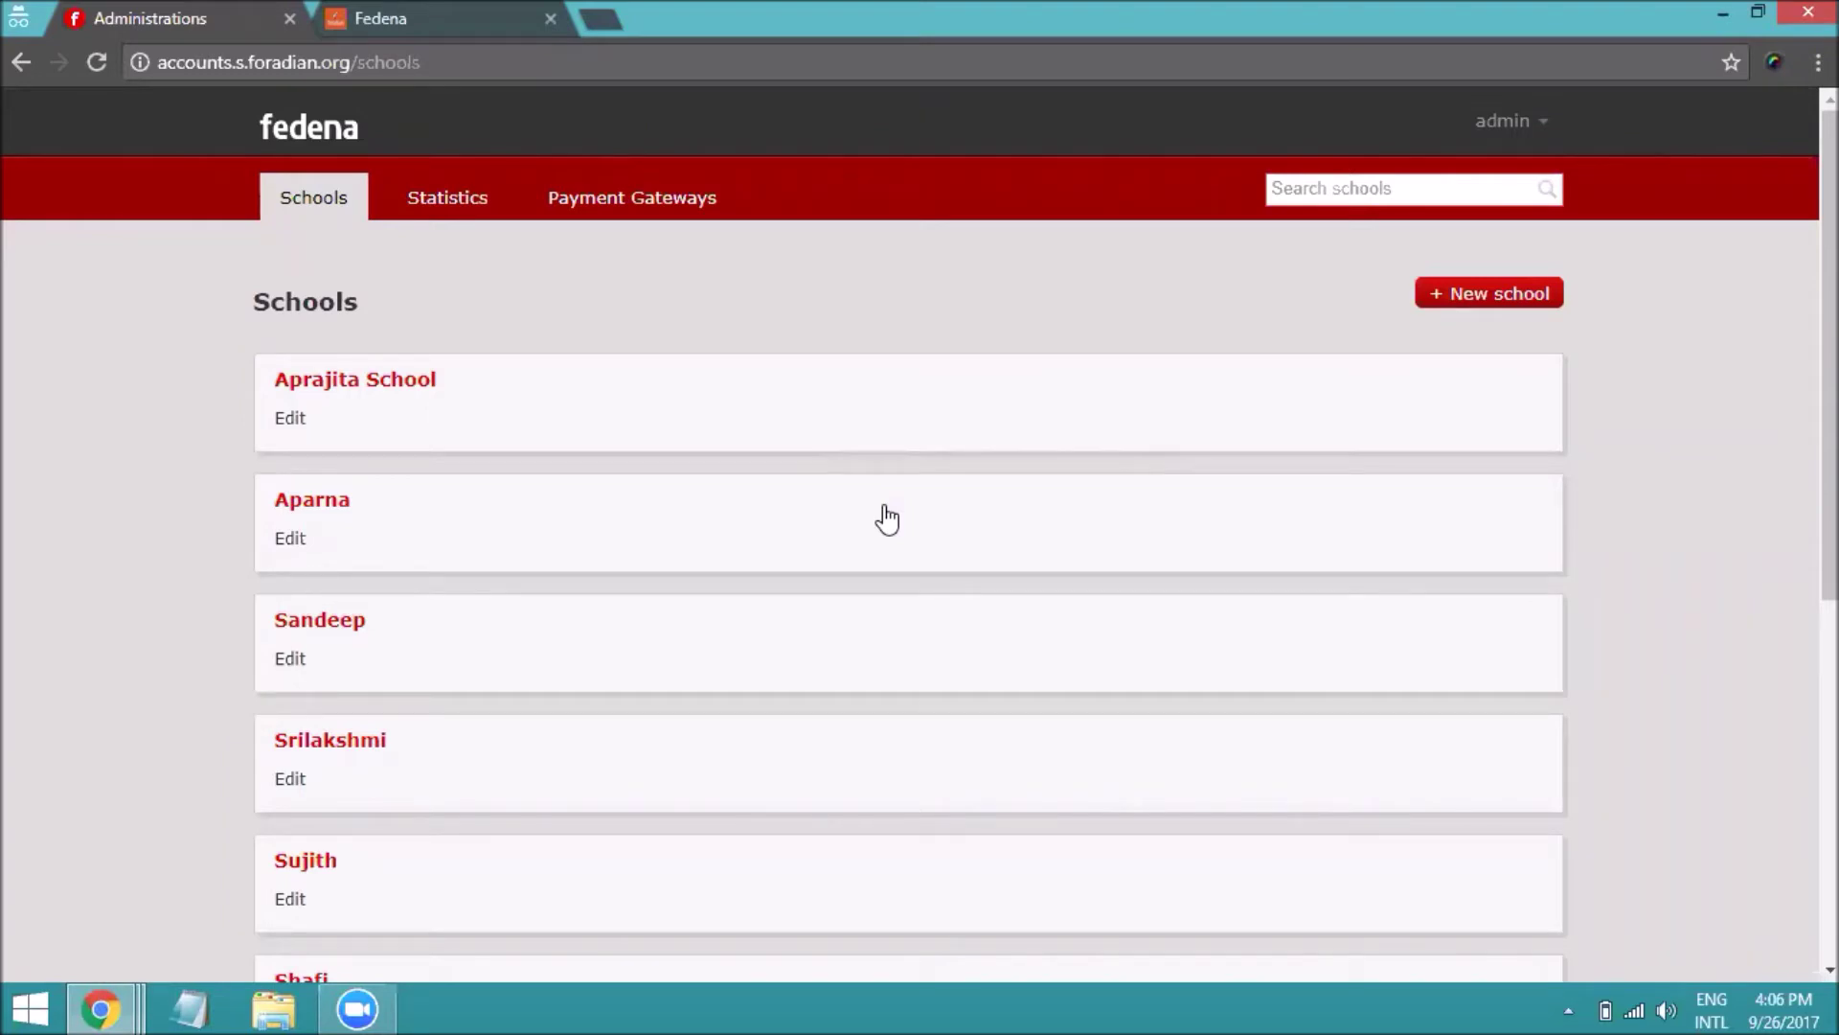
# Open the company's Plugin Settings page showing the Google OAuth fields
pyautogui.click(1512, 139)
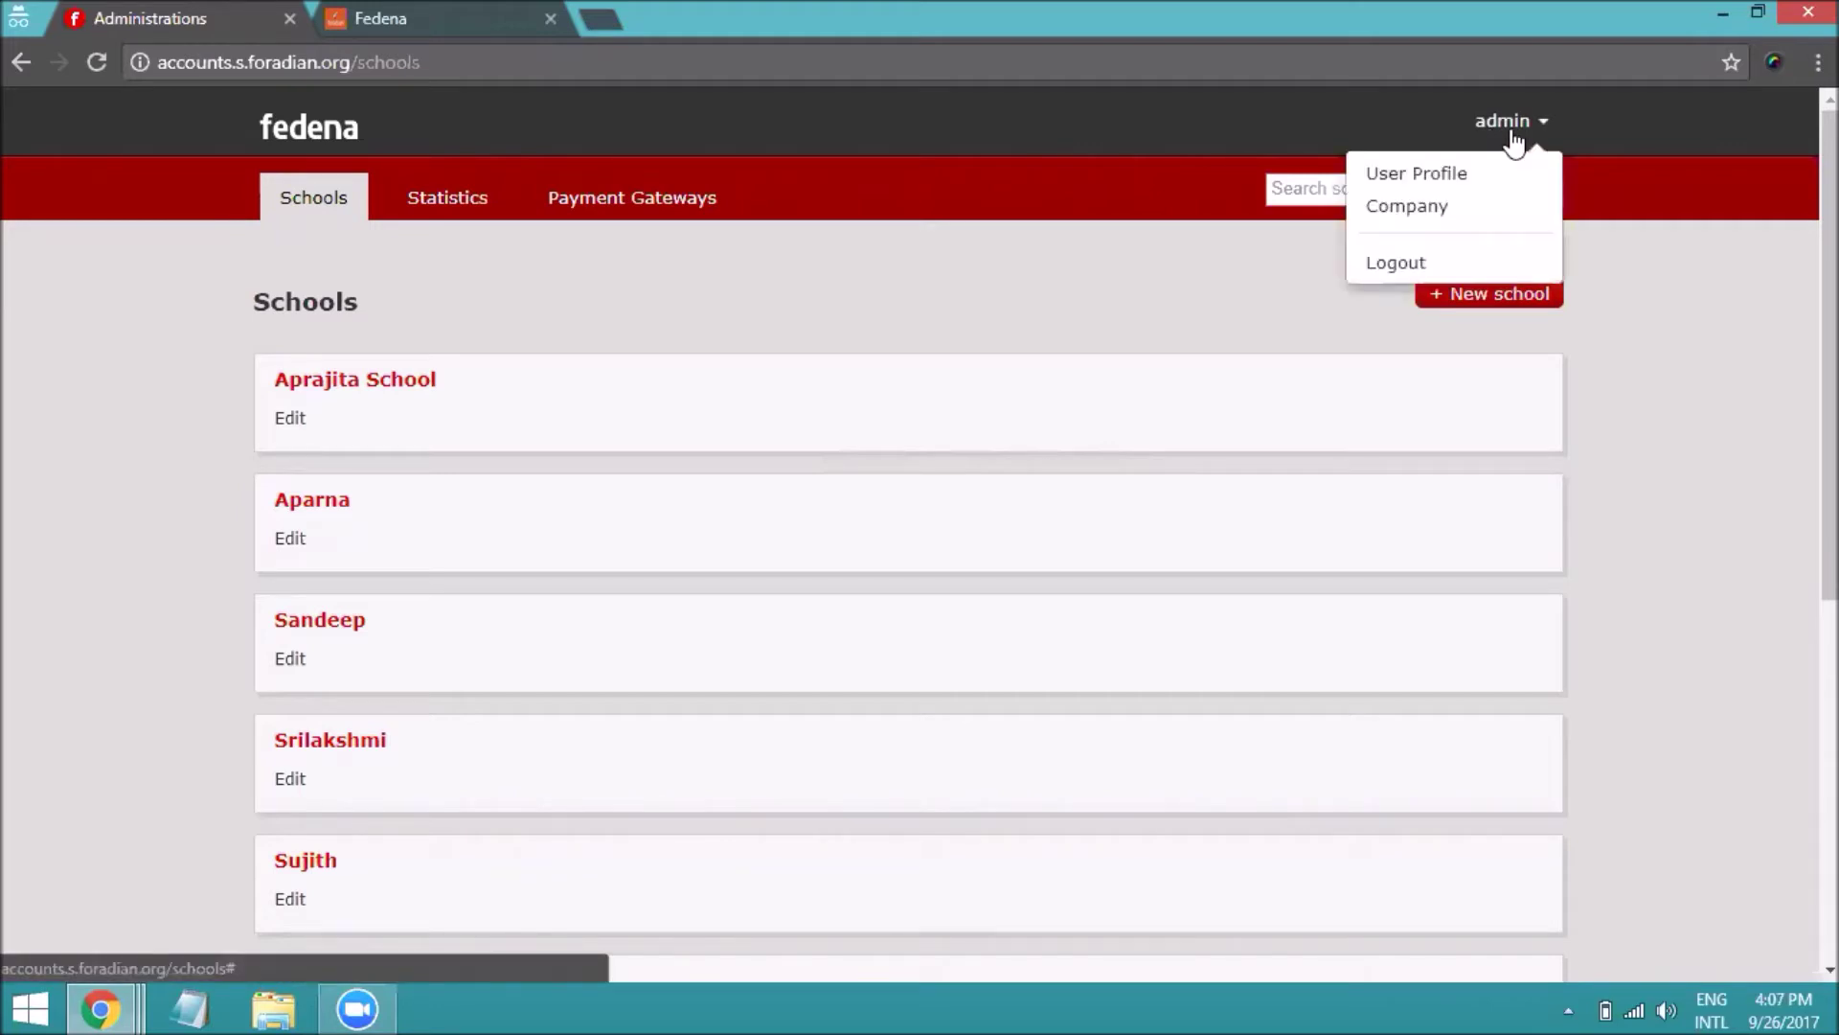
pyautogui.click(1461, 213)
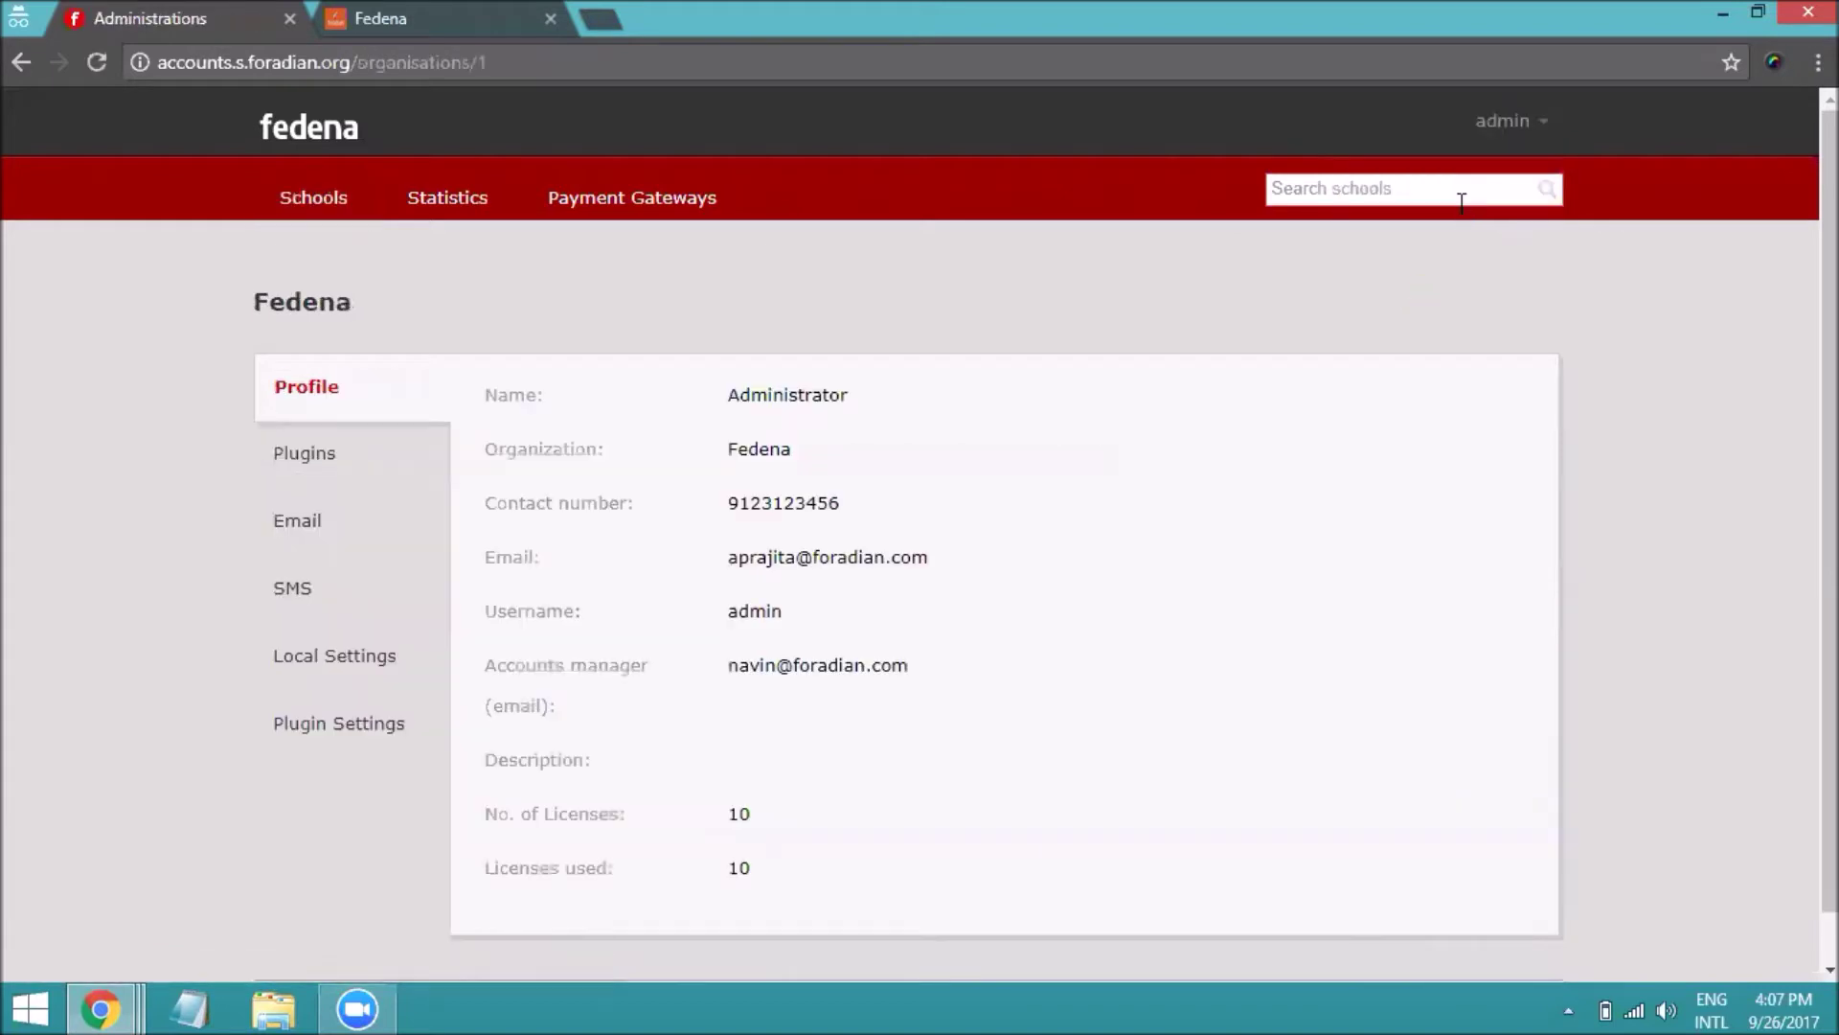
pyautogui.click(398, 737)
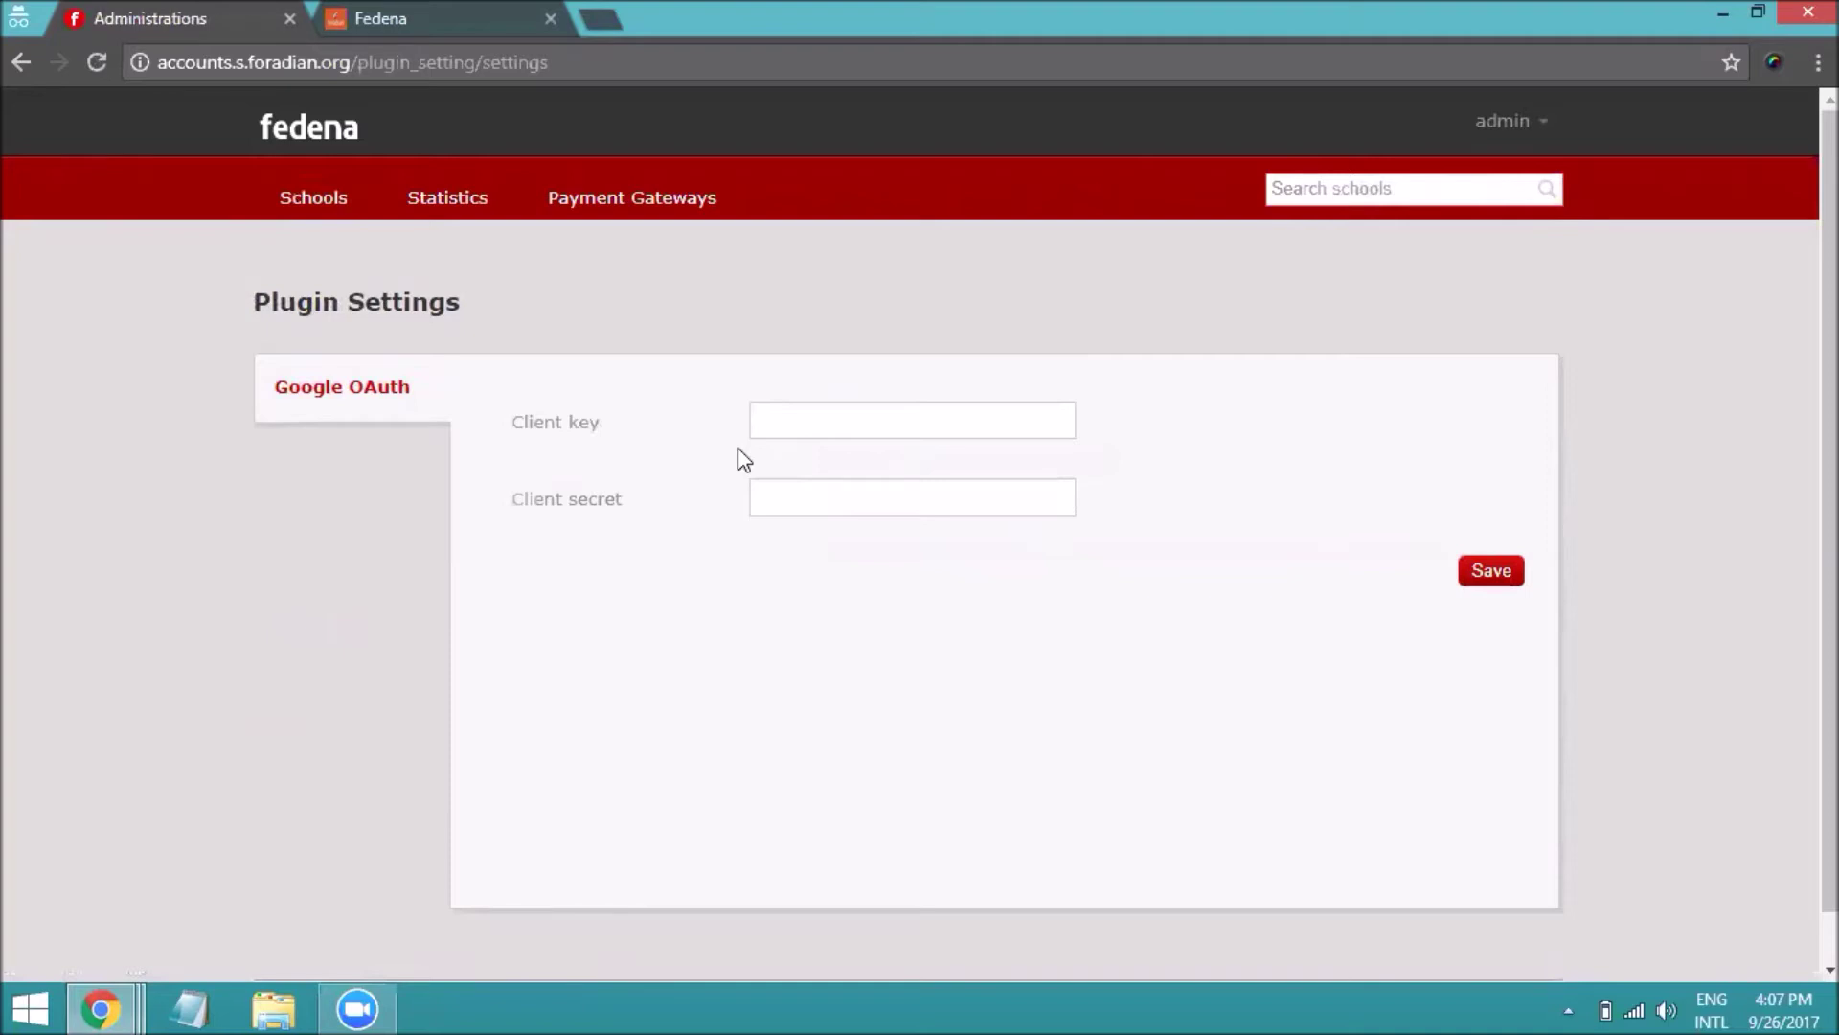
# In a new incognito tab, go to console.developers.google.com
pyautogui.click(607, 18)
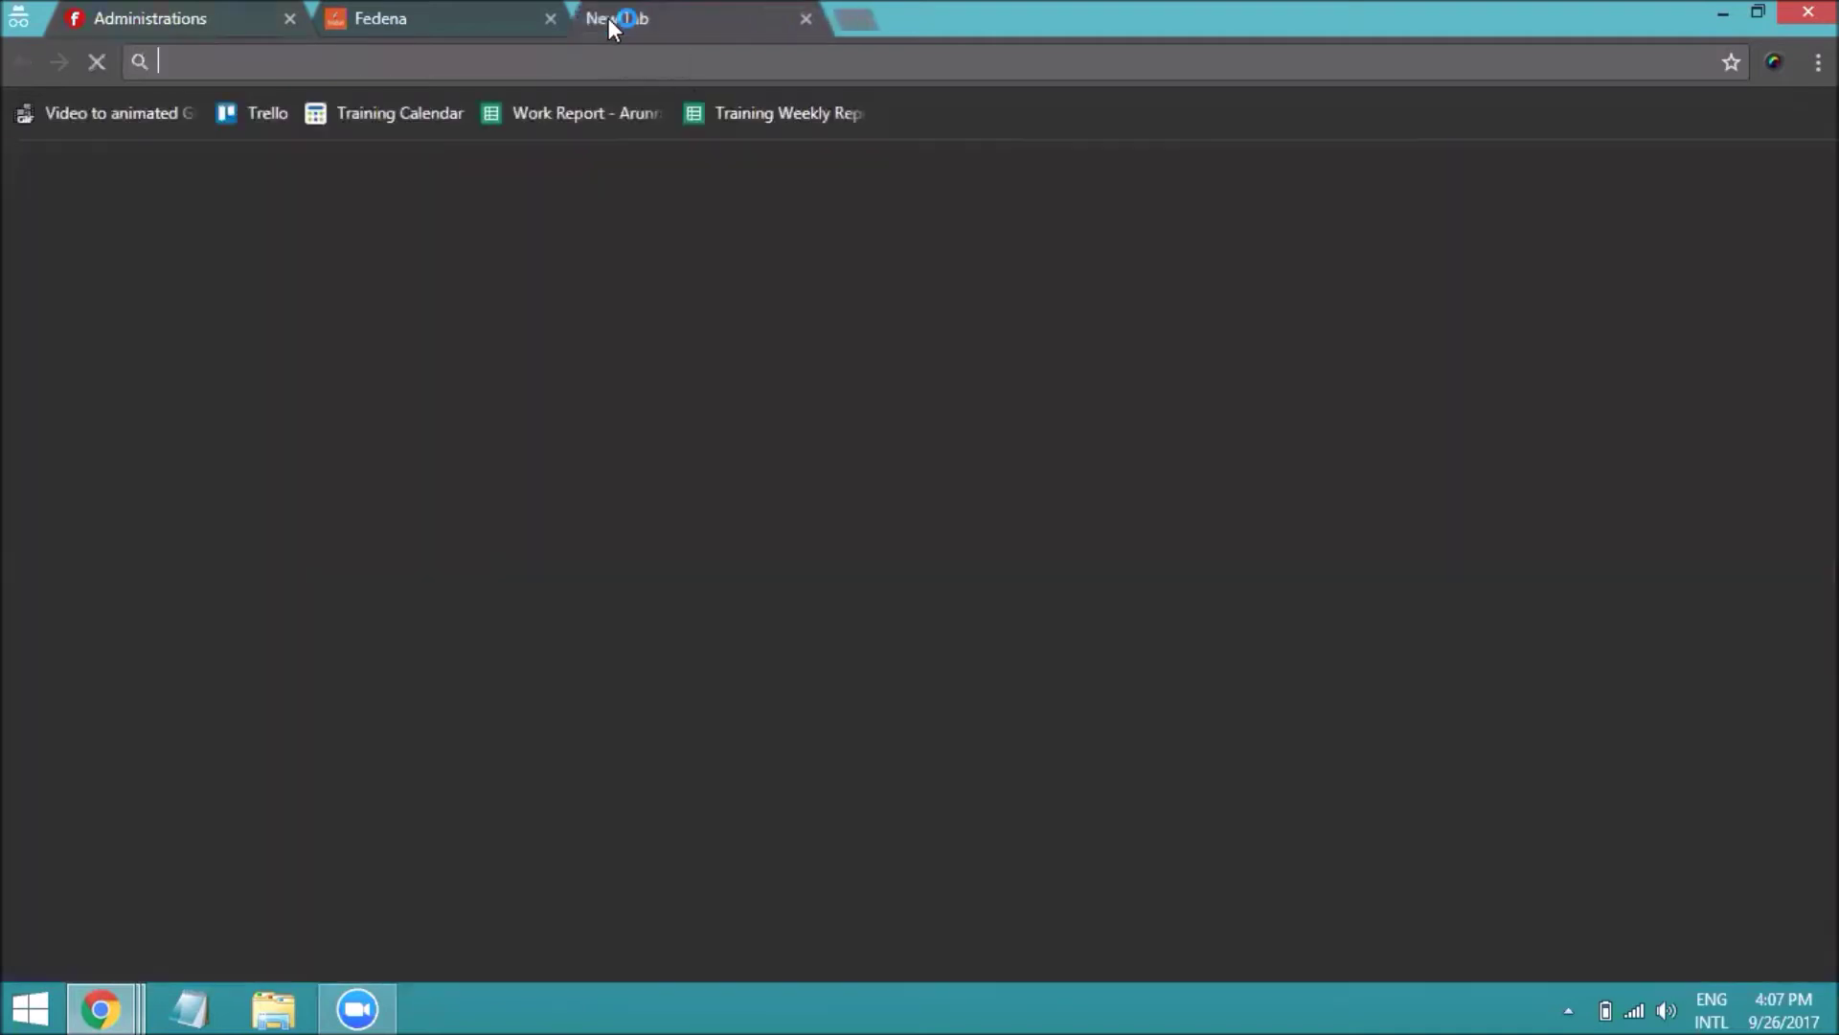
pyautogui.write('con')
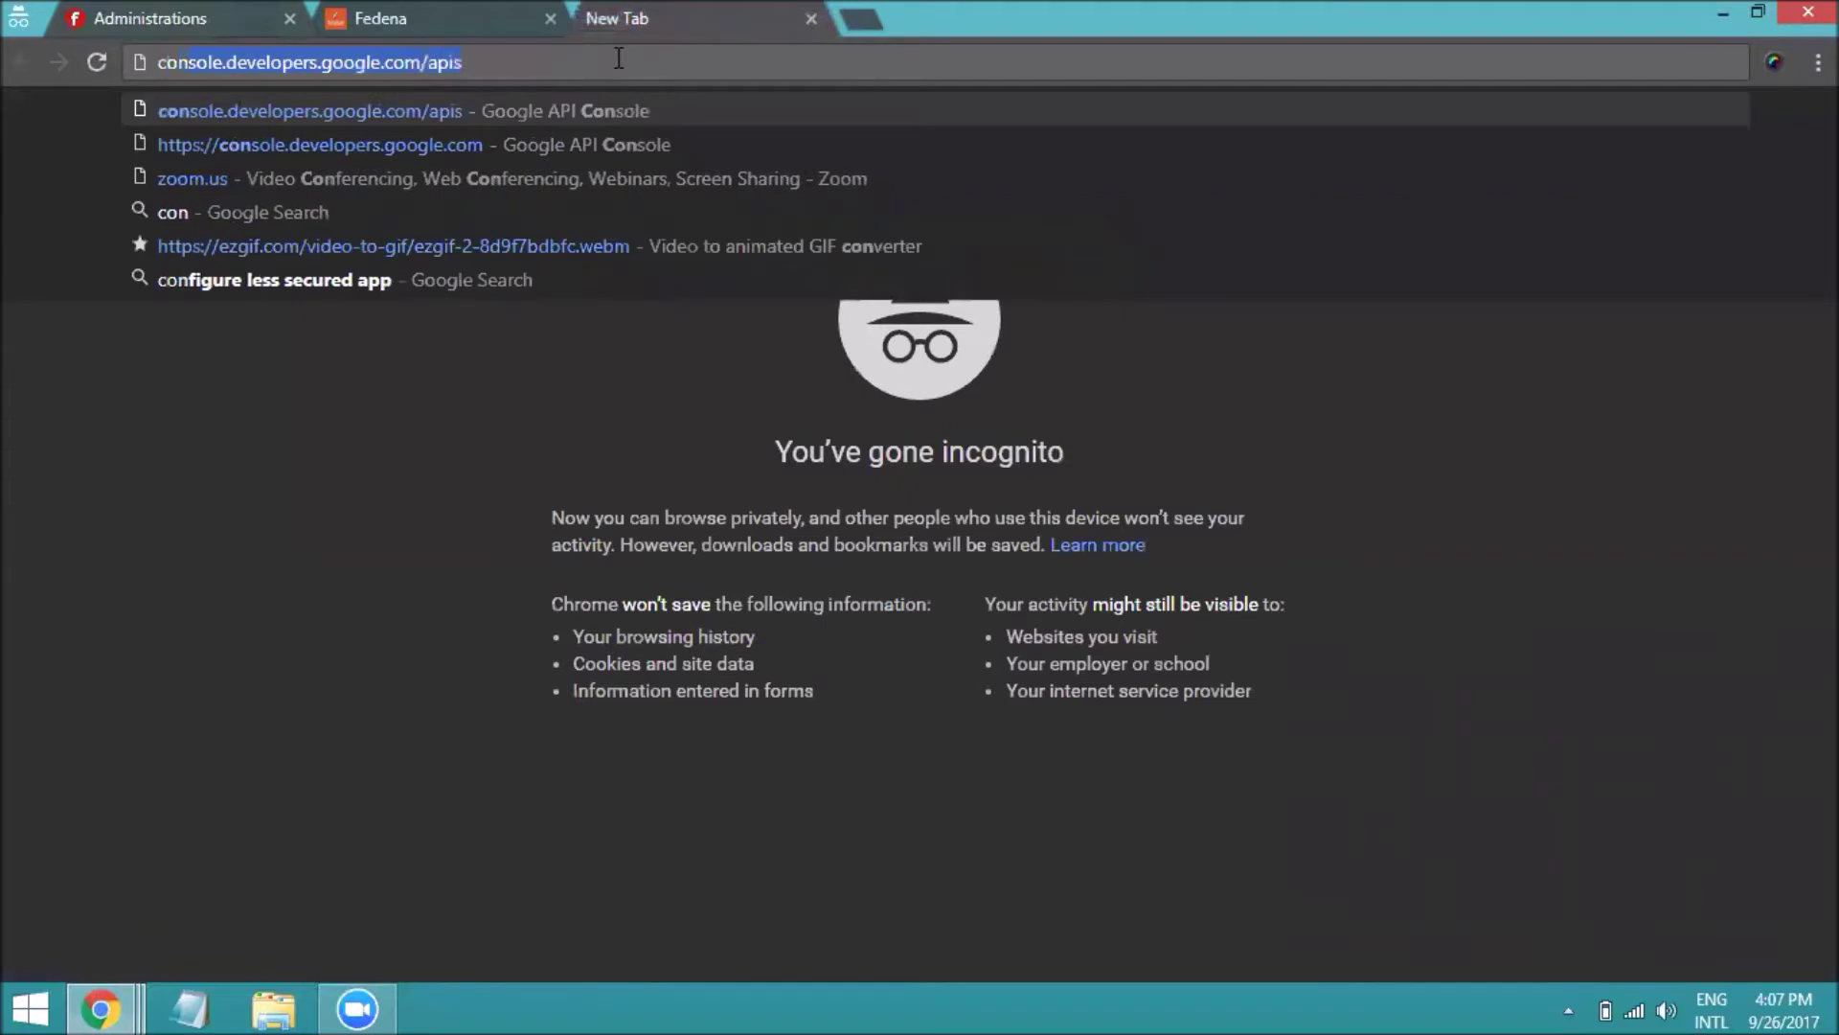
pyautogui.press('End')
pyautogui.press('BackSpace')
pyautogui.press('BackSpace')
pyautogui.press('BackSpace')
pyautogui.press('BackSpace')
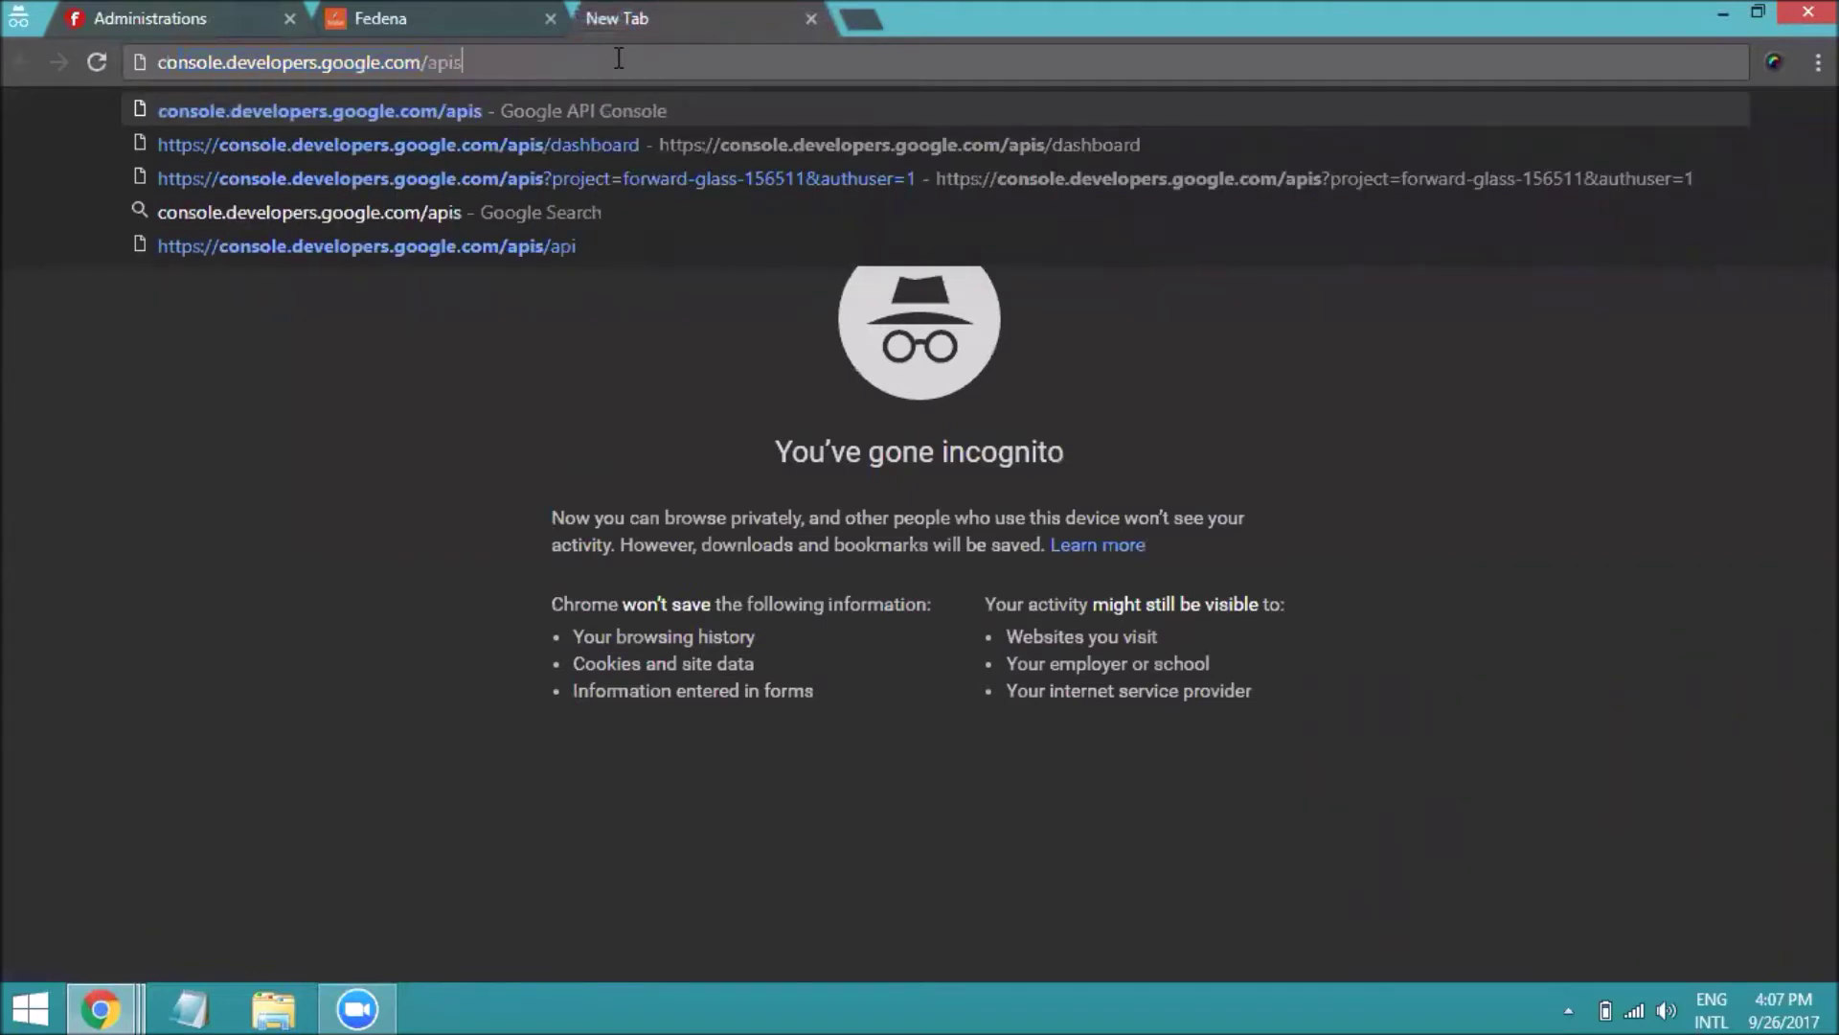
pyautogui.press('Return')
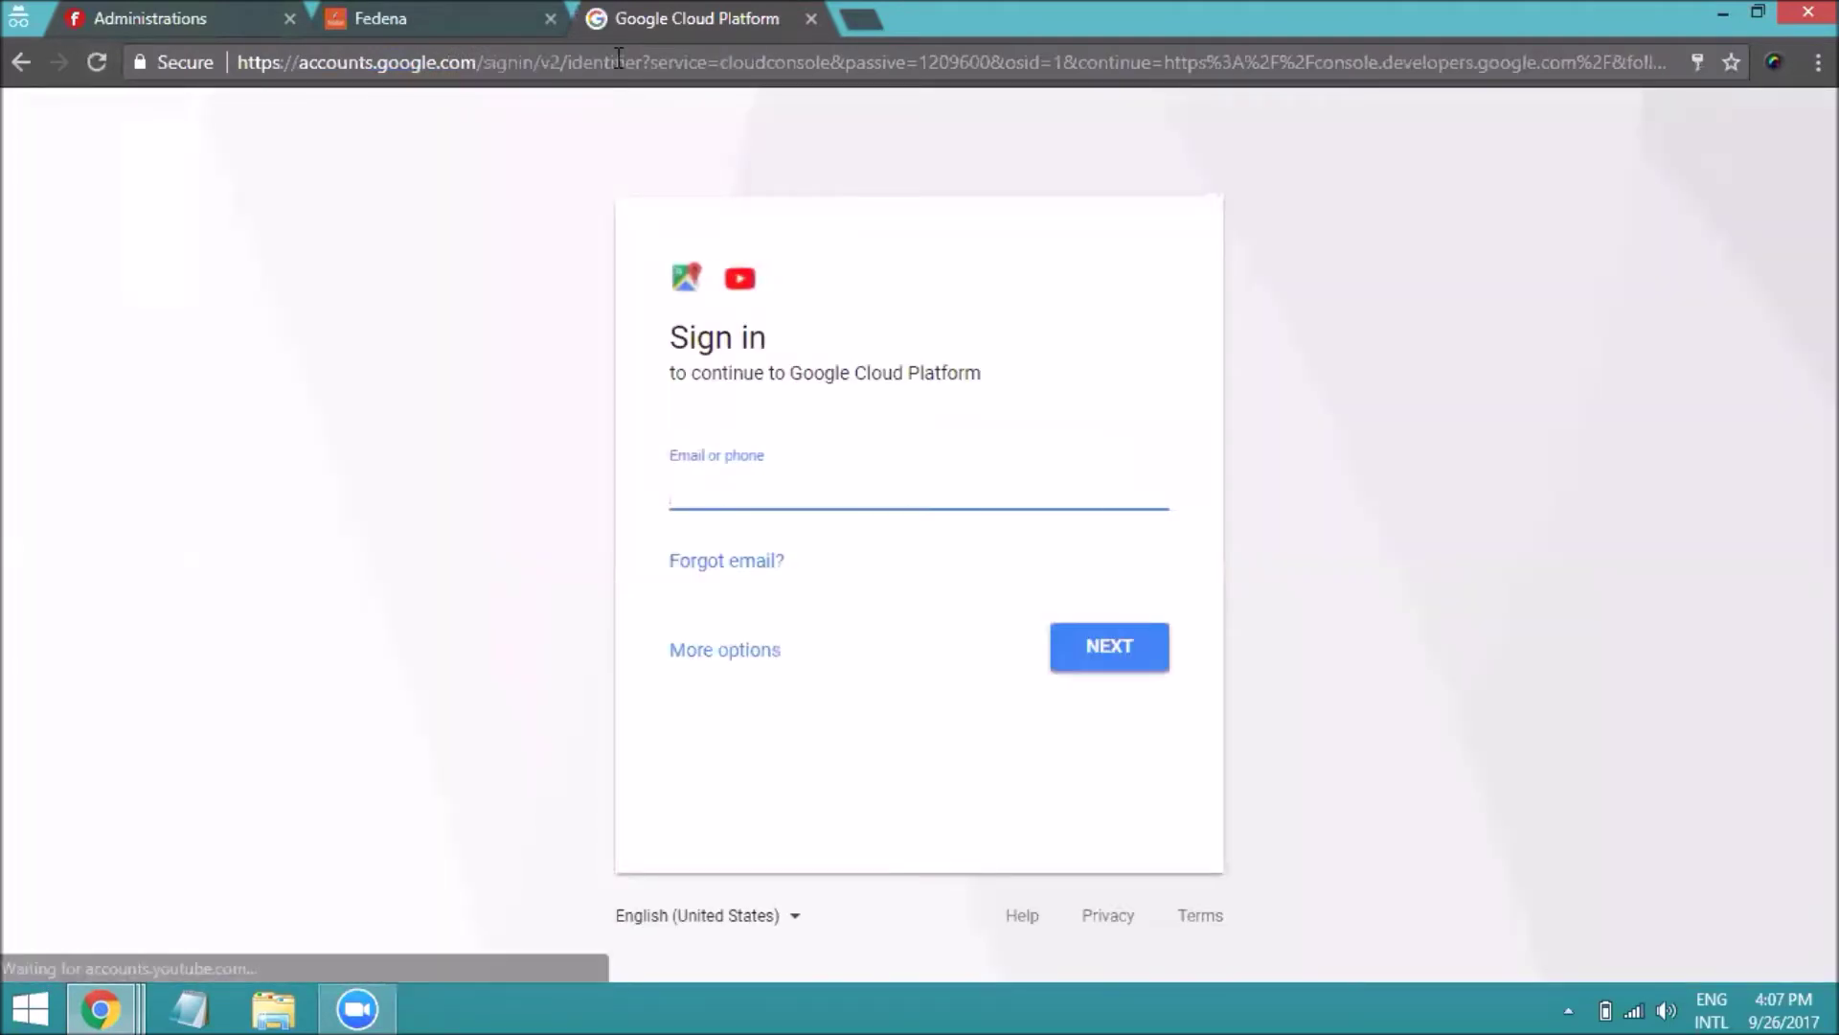
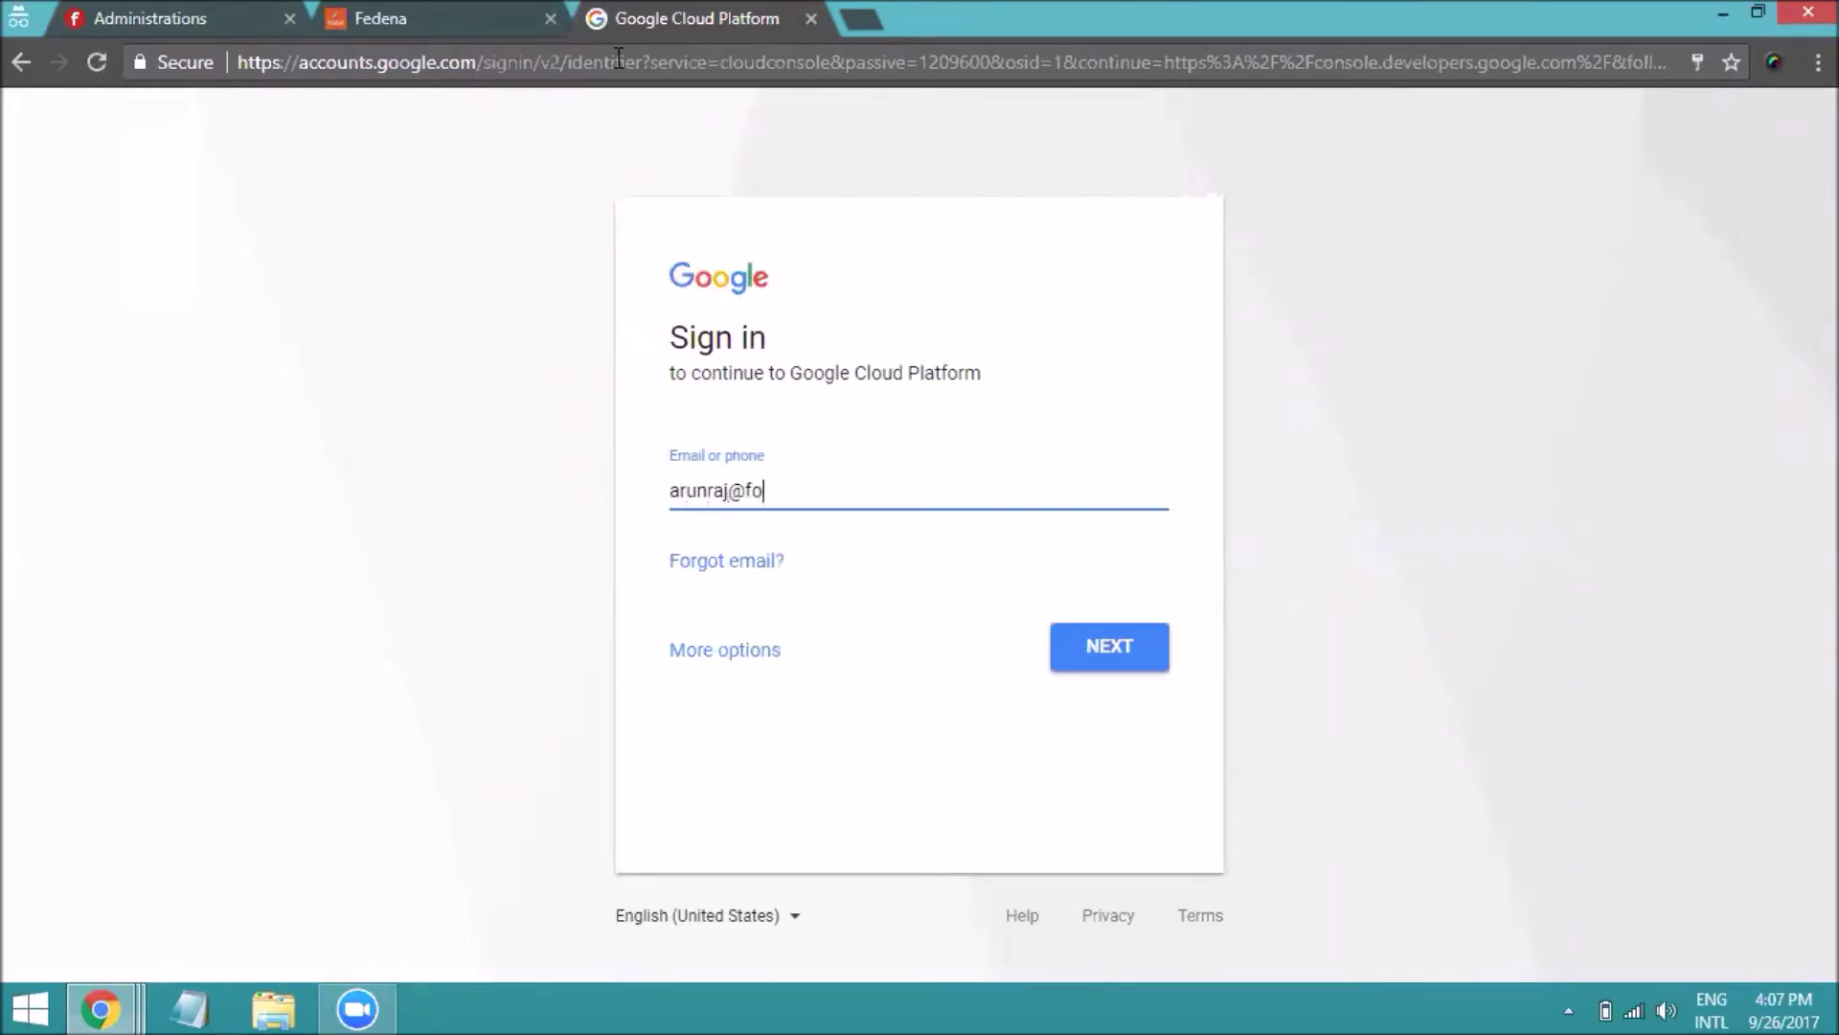
# Sign in with the work Google account's e-mail address and password
pyautogui.press('Return')
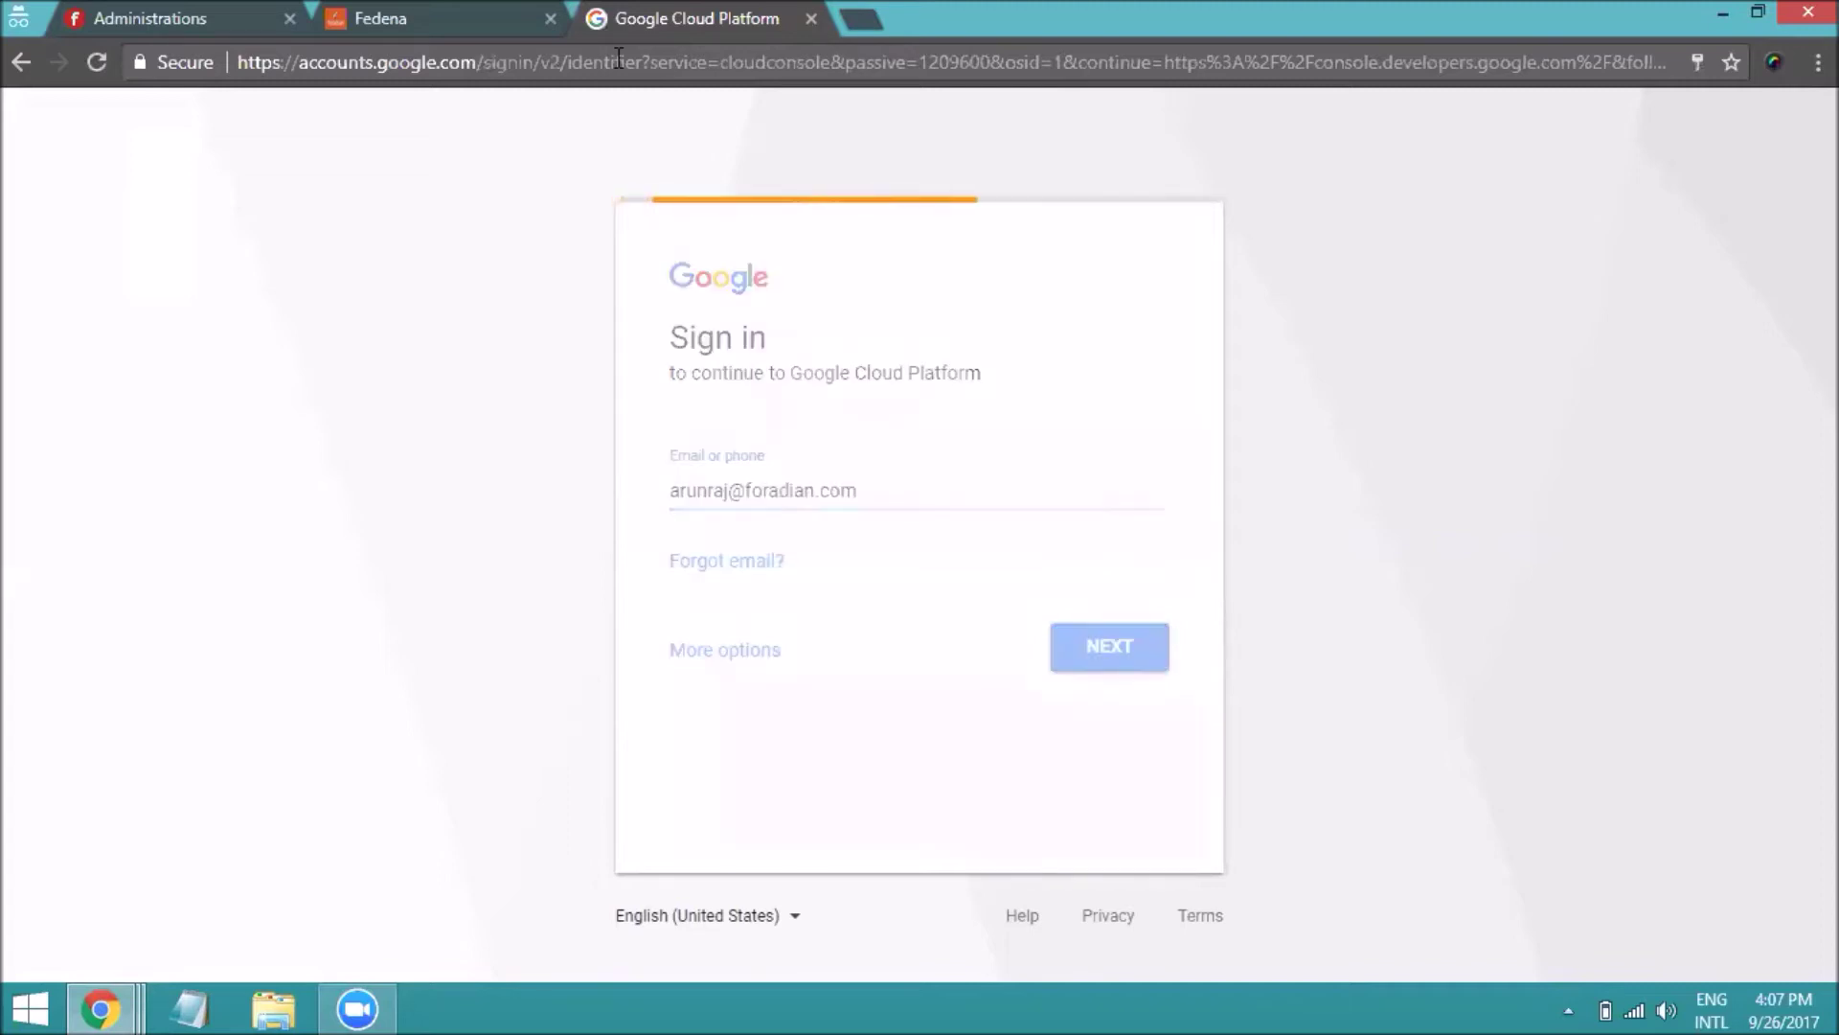
pyautogui.write('••••••••••')
pyautogui.press('Return')
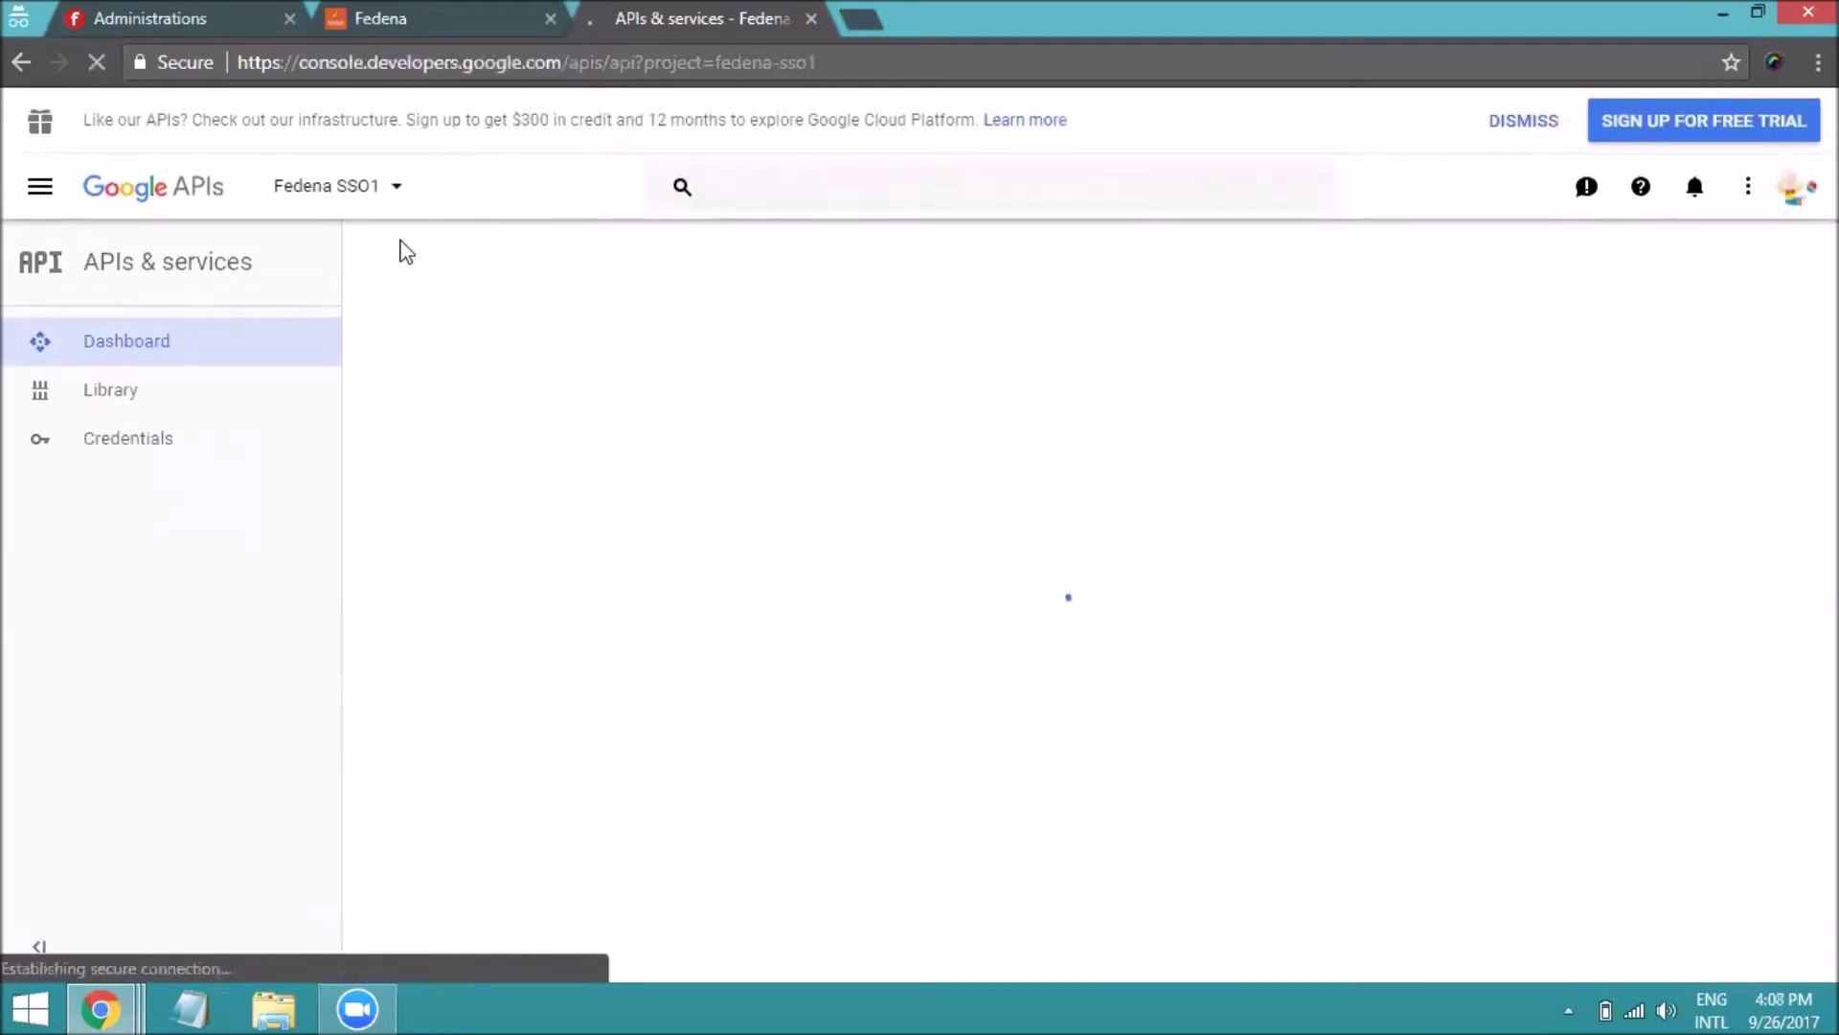
# Create a new Google API Console project named 'Fedena SingleSignOn'
pyautogui.click(392, 193)
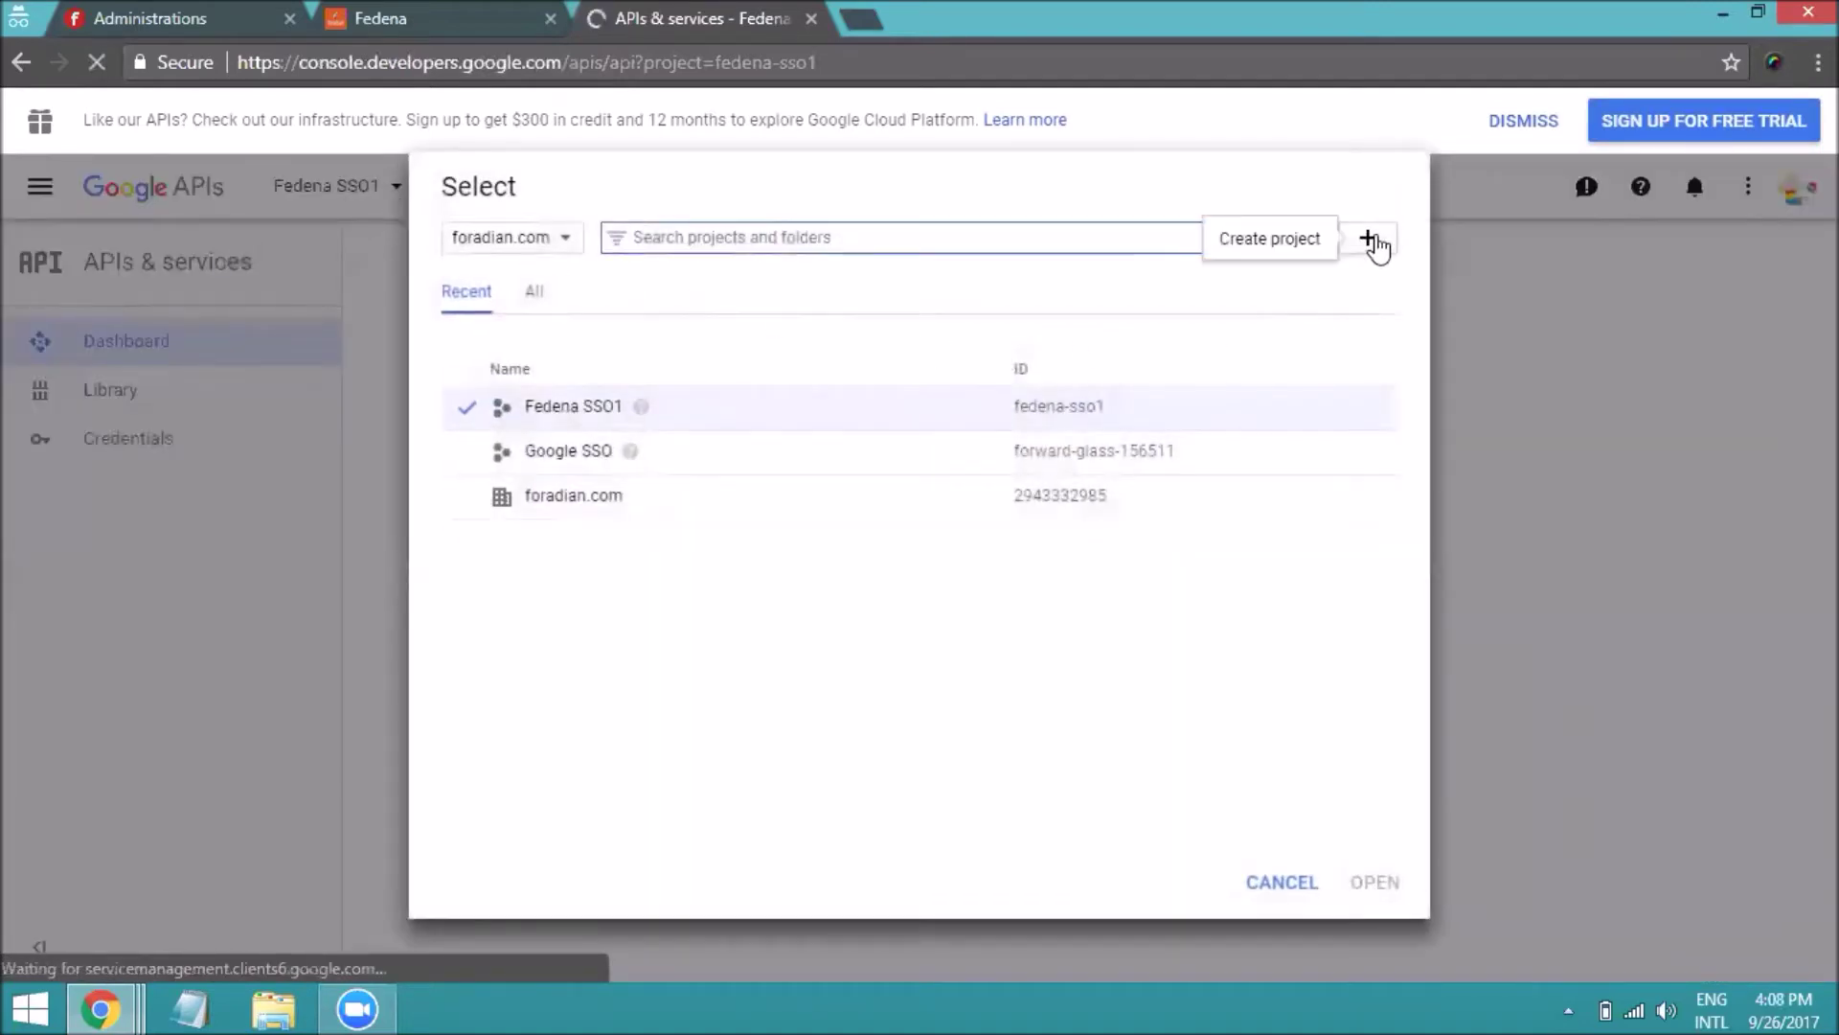
pyautogui.click(1370, 240)
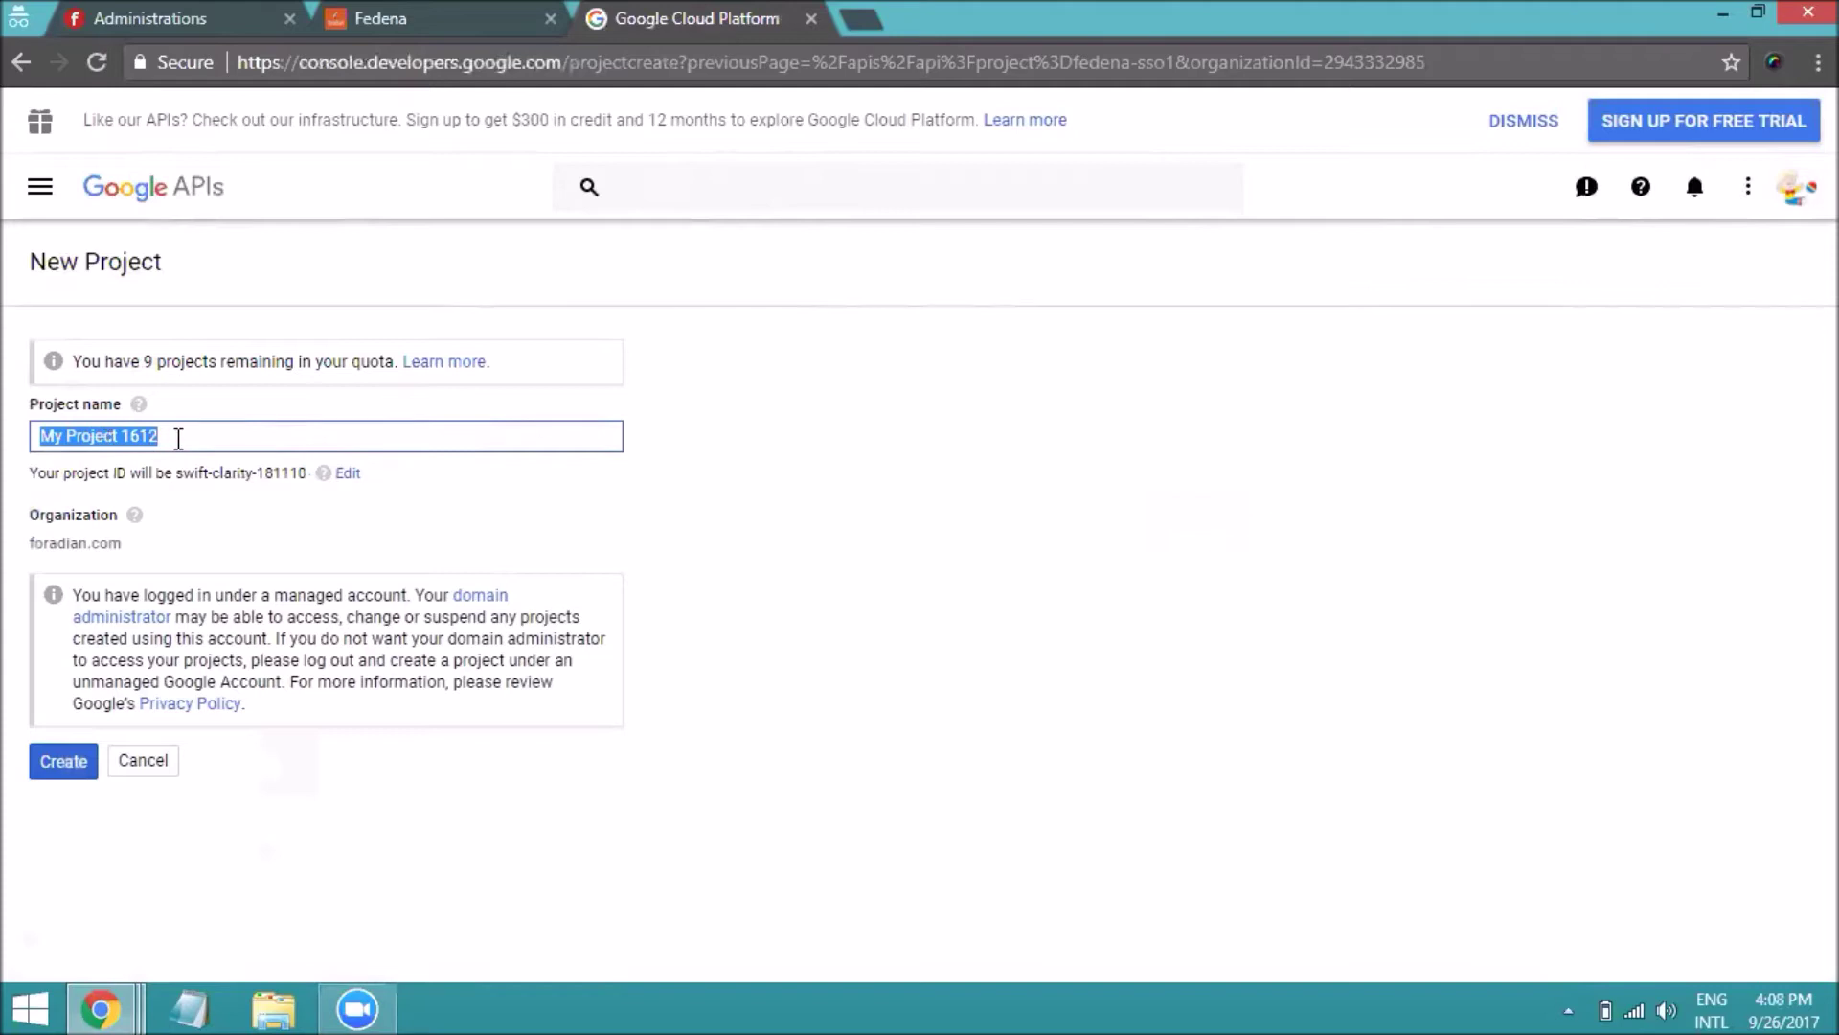
pyautogui.write('F')
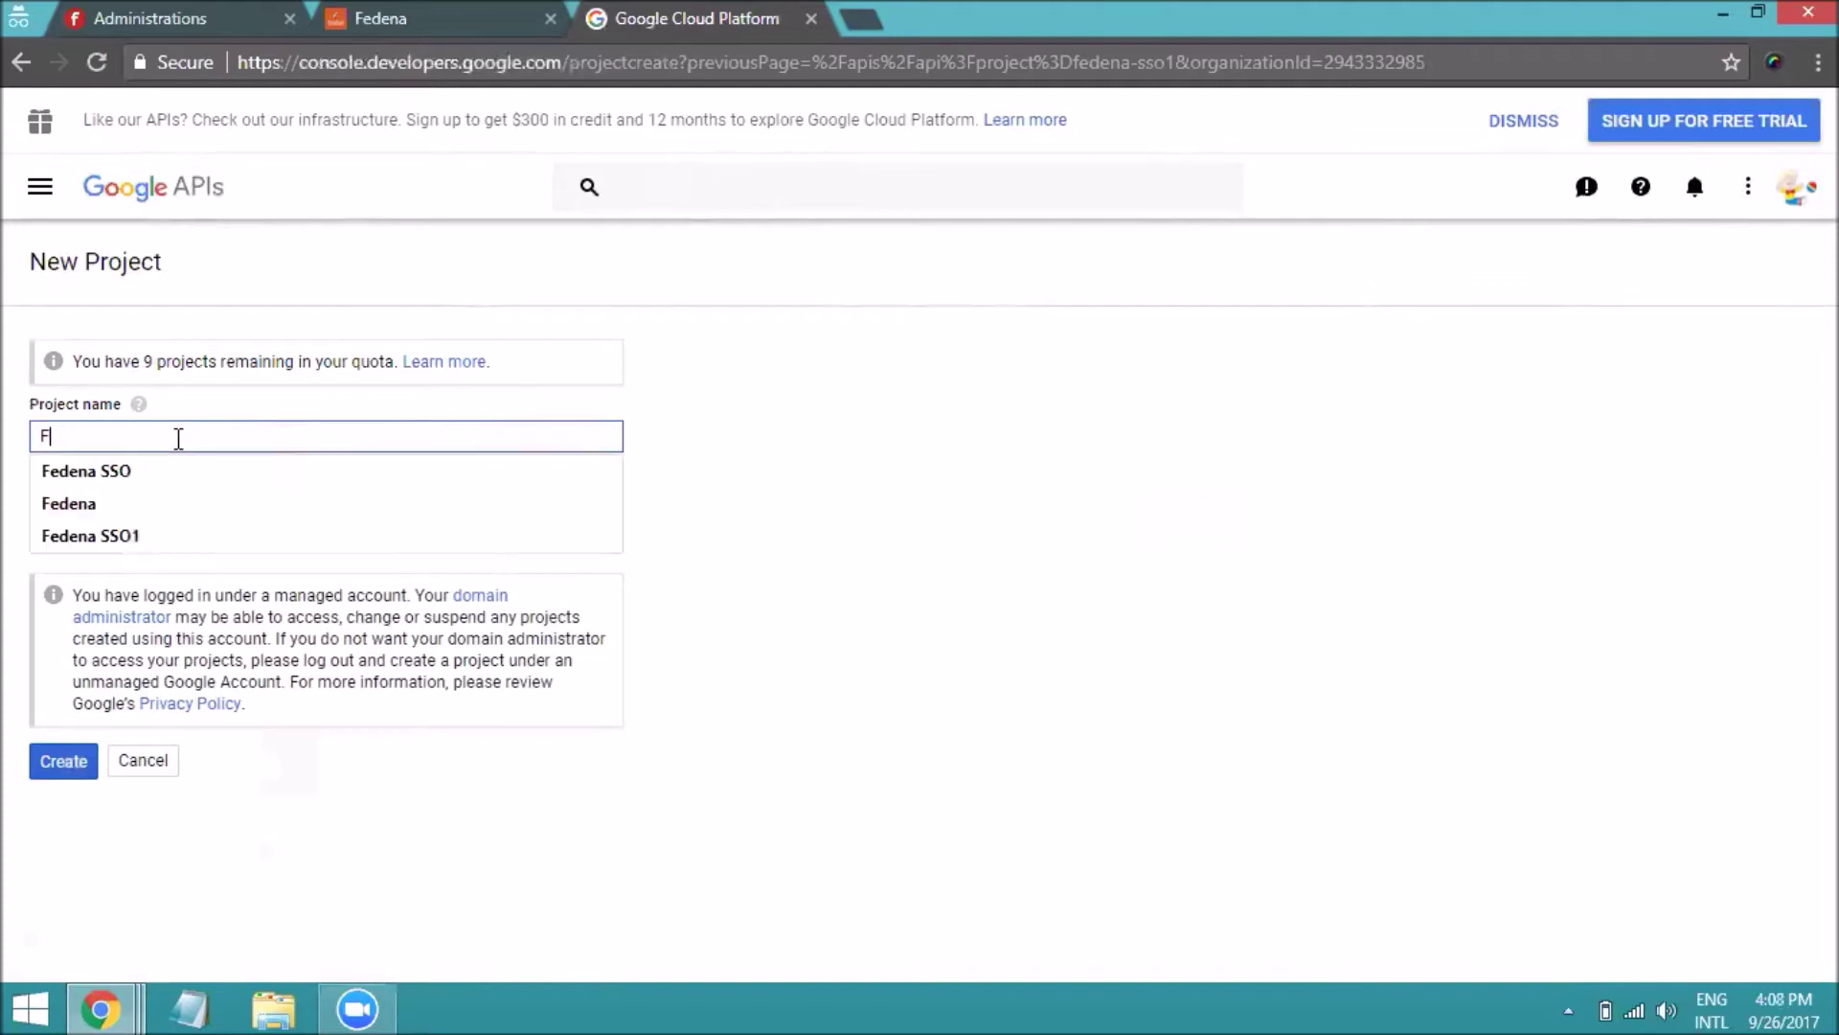
pyautogui.write('edena ')
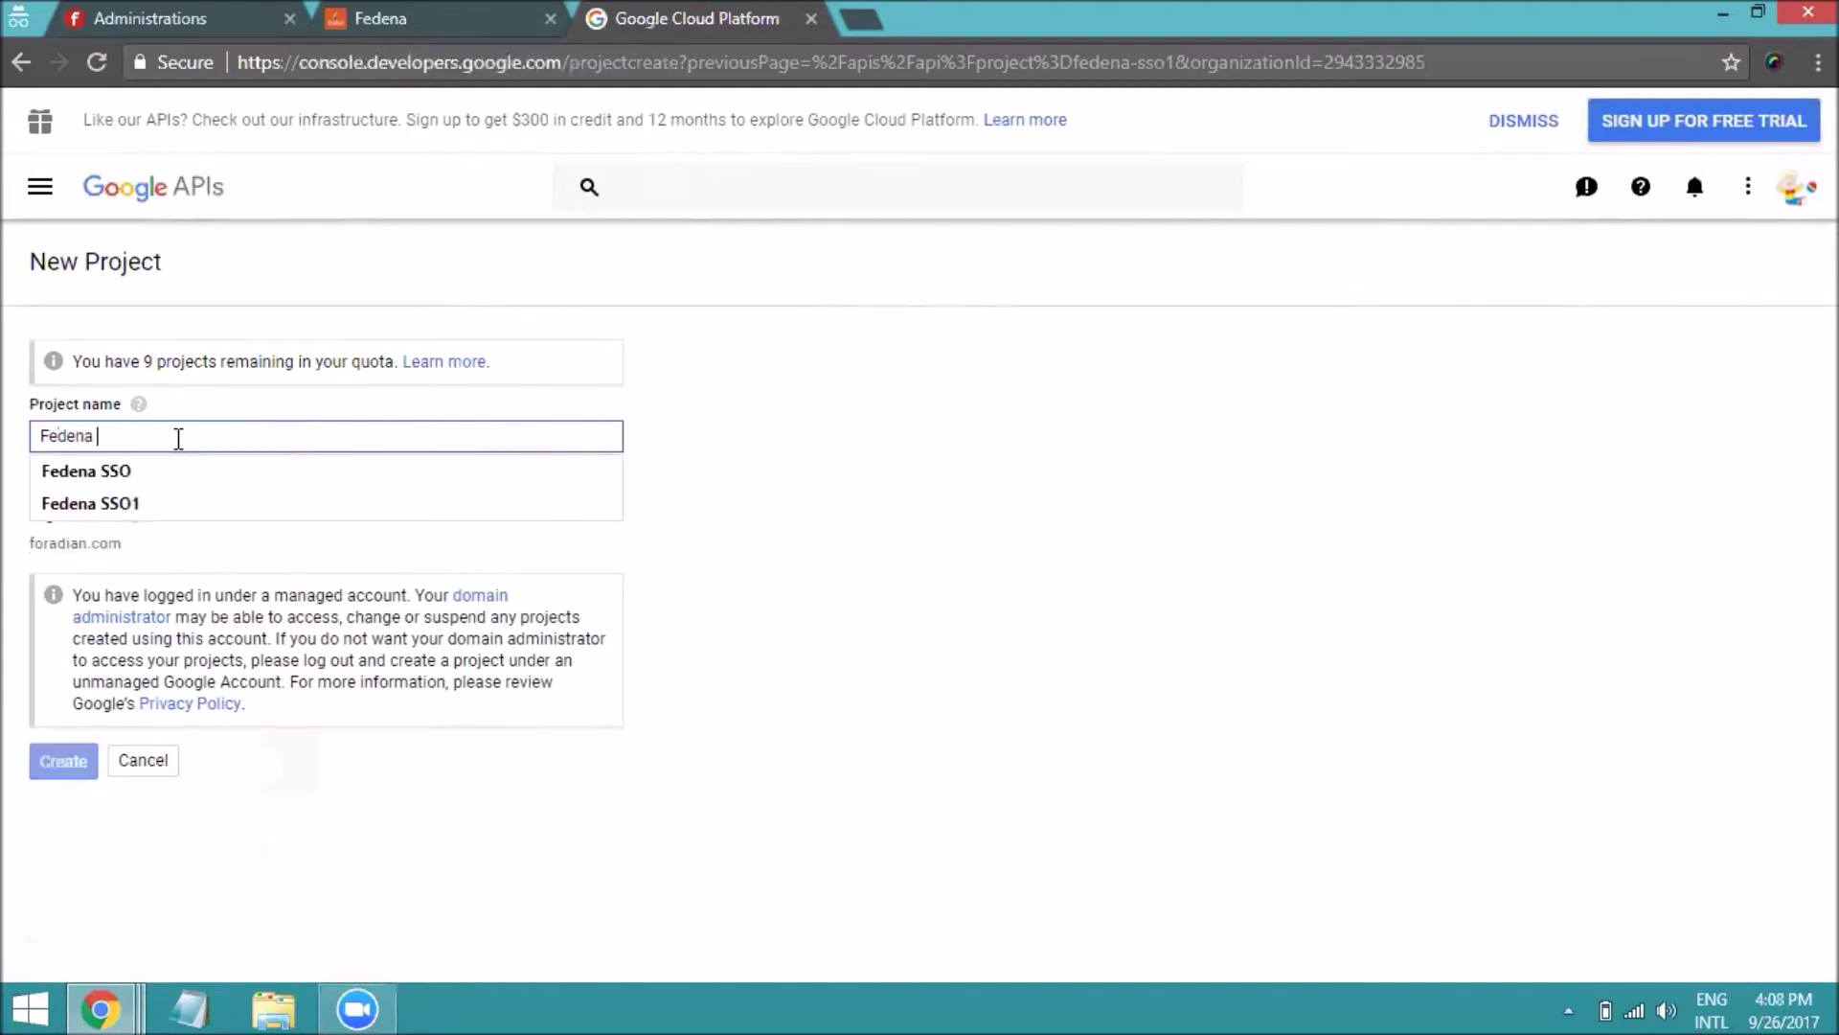
pyautogui.write('SingleSignO')
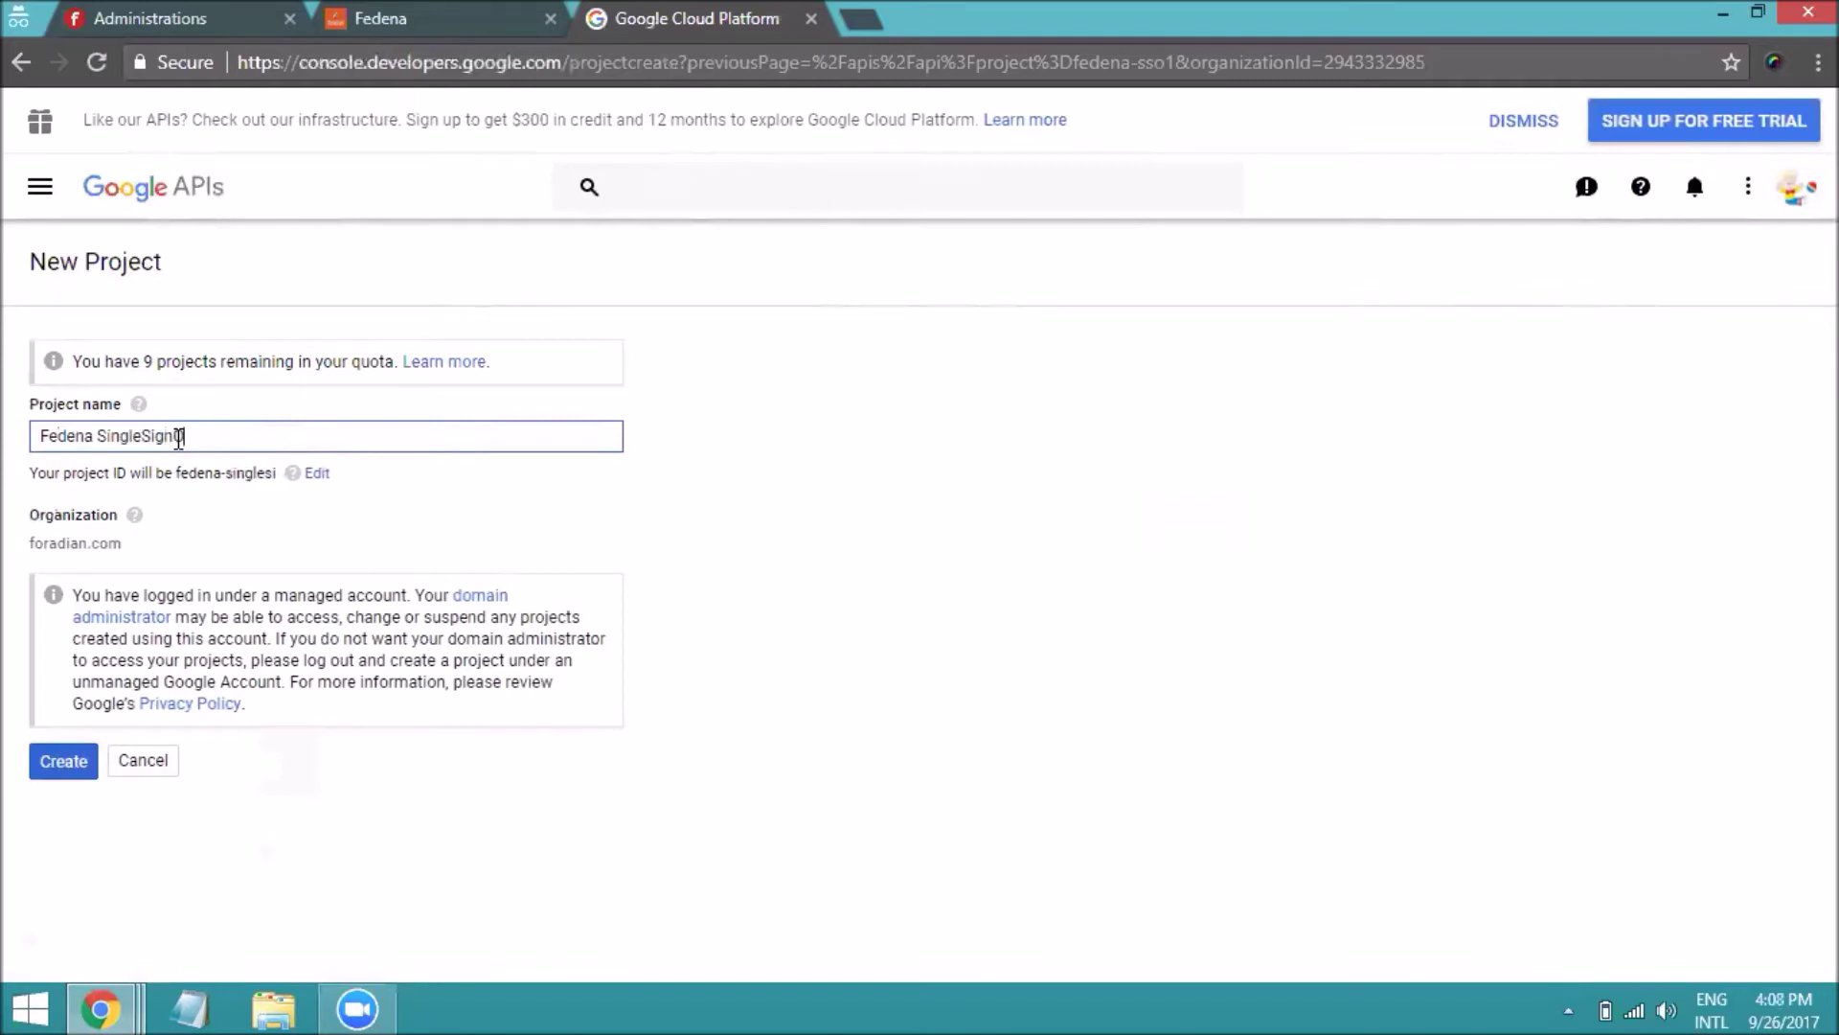
pyautogui.write('n')
pyautogui.click(84, 769)
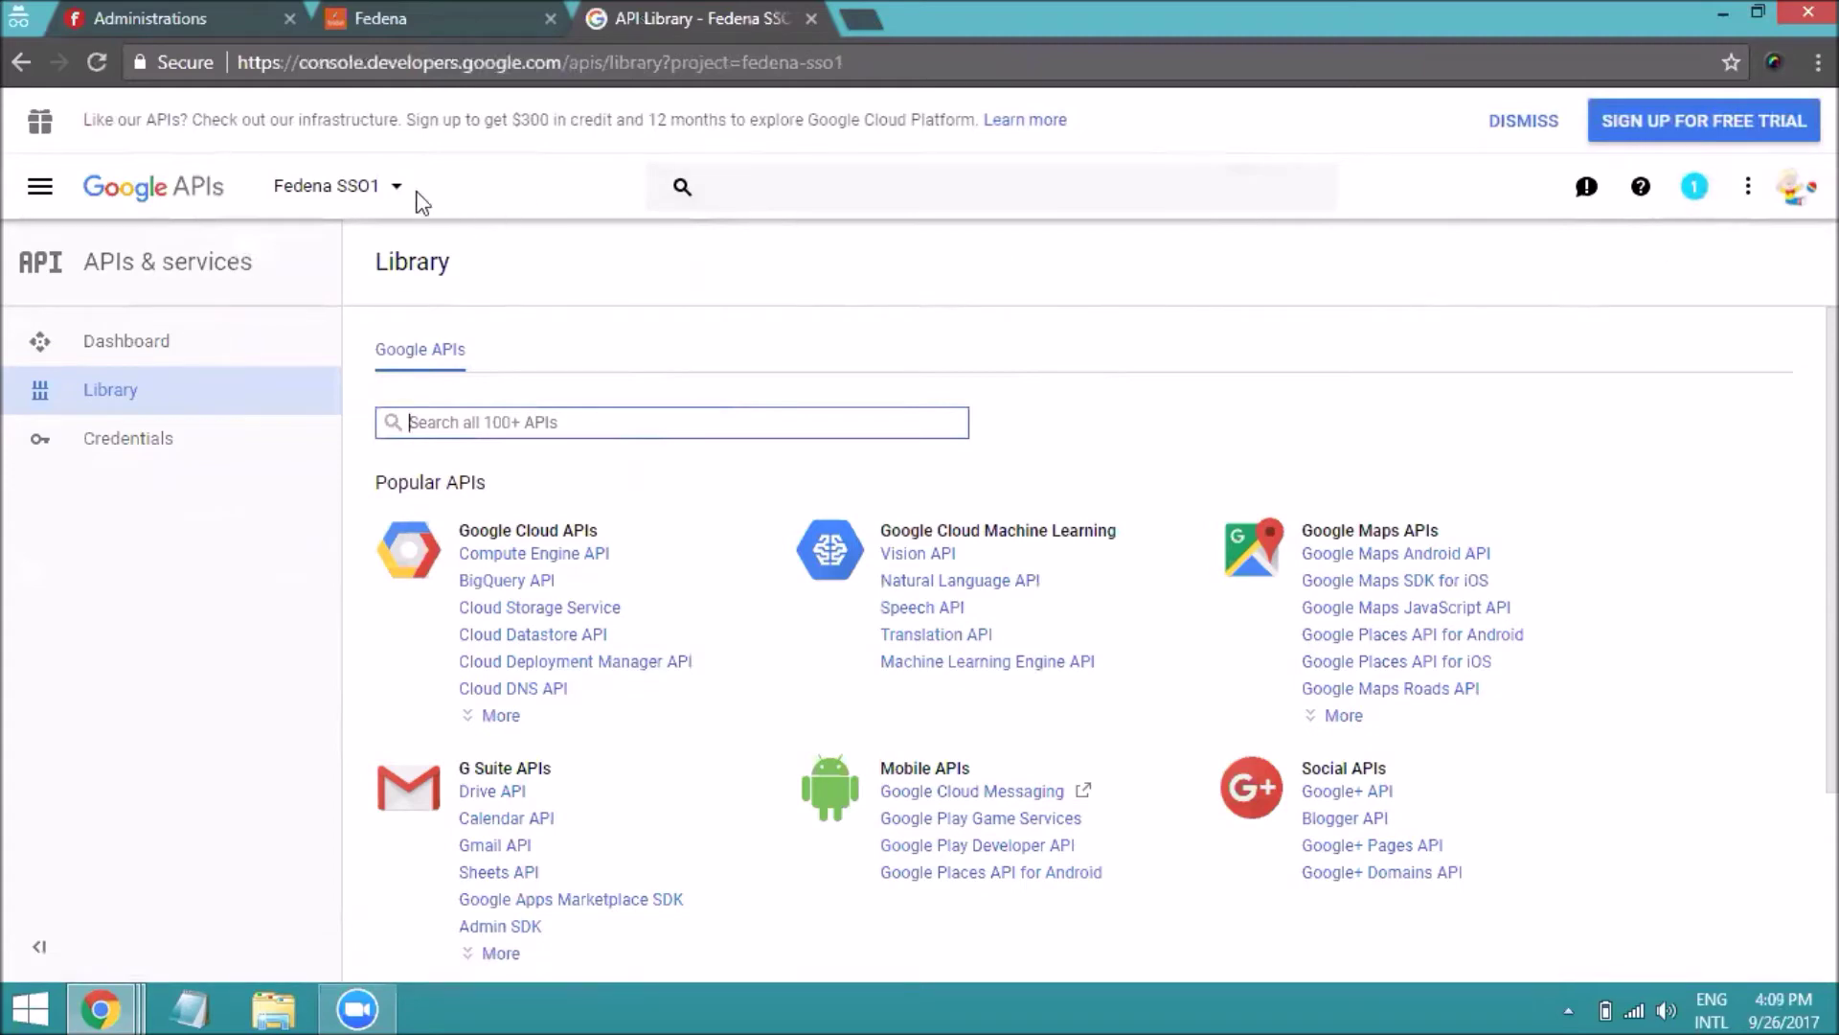
# Select Fedena SingleSignOn as the active project from the project list
pyautogui.click(377, 185)
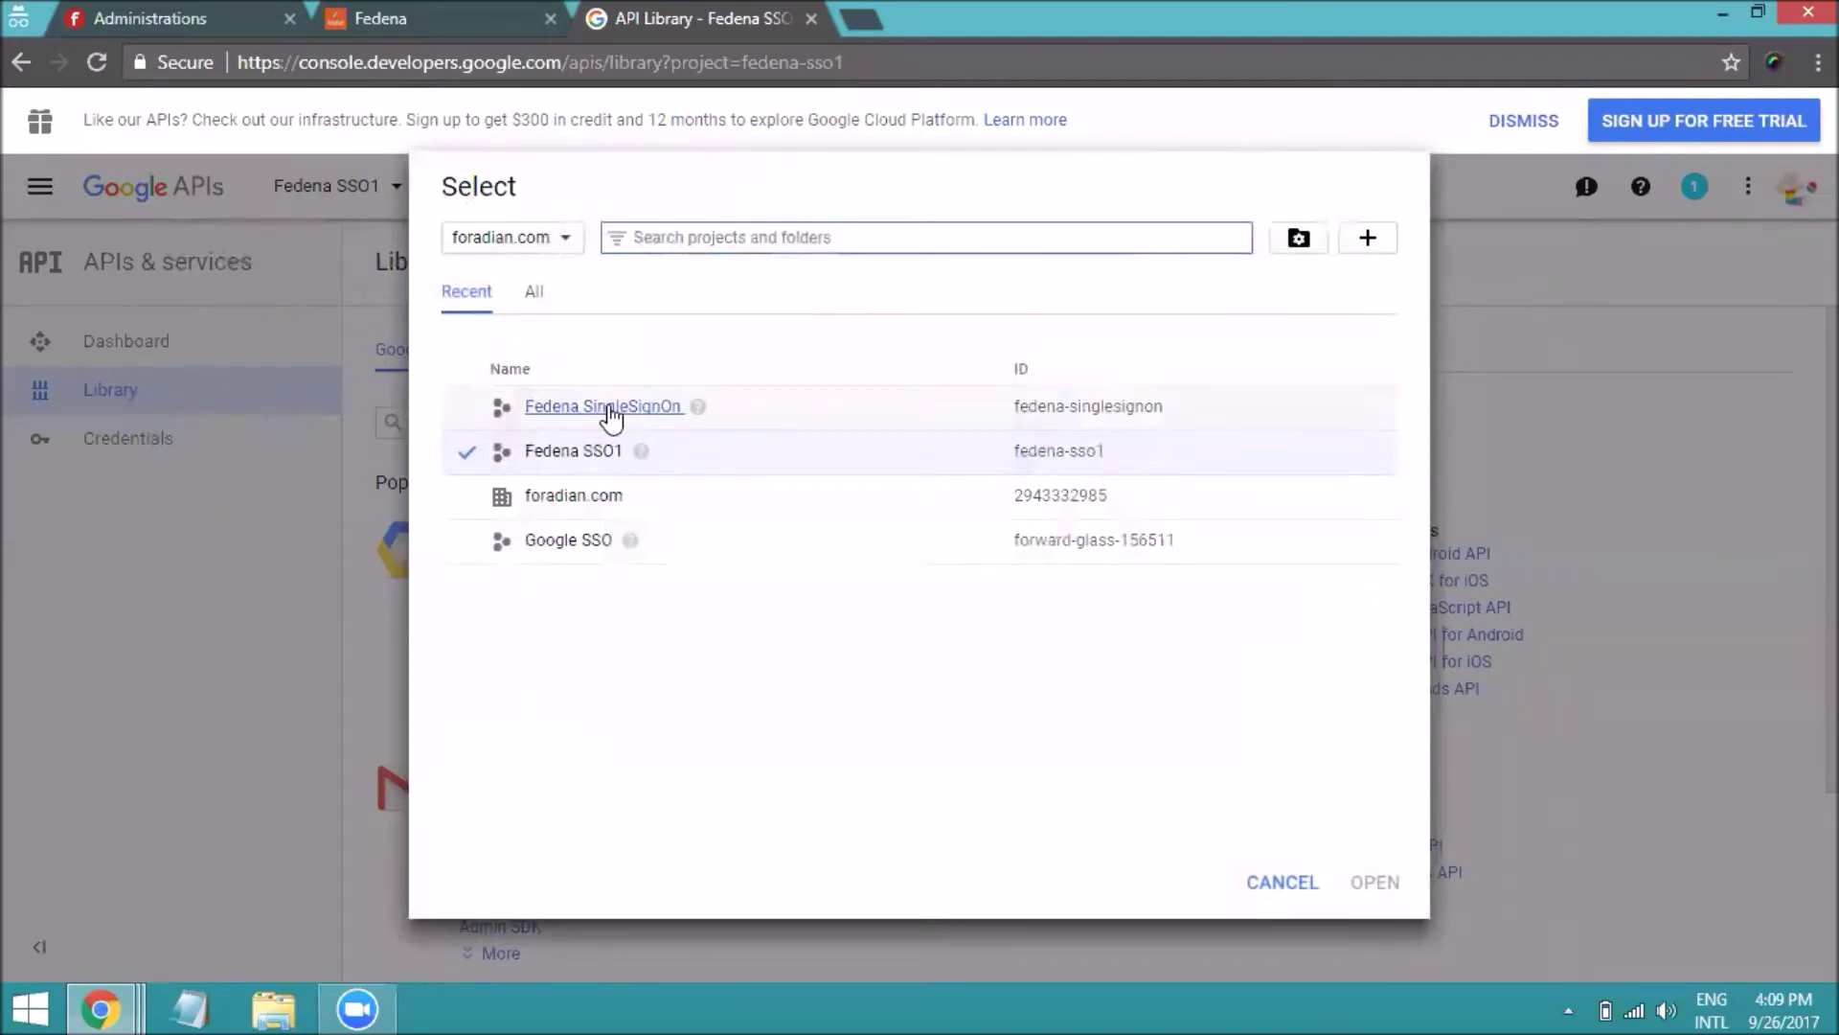
pyautogui.click(611, 410)
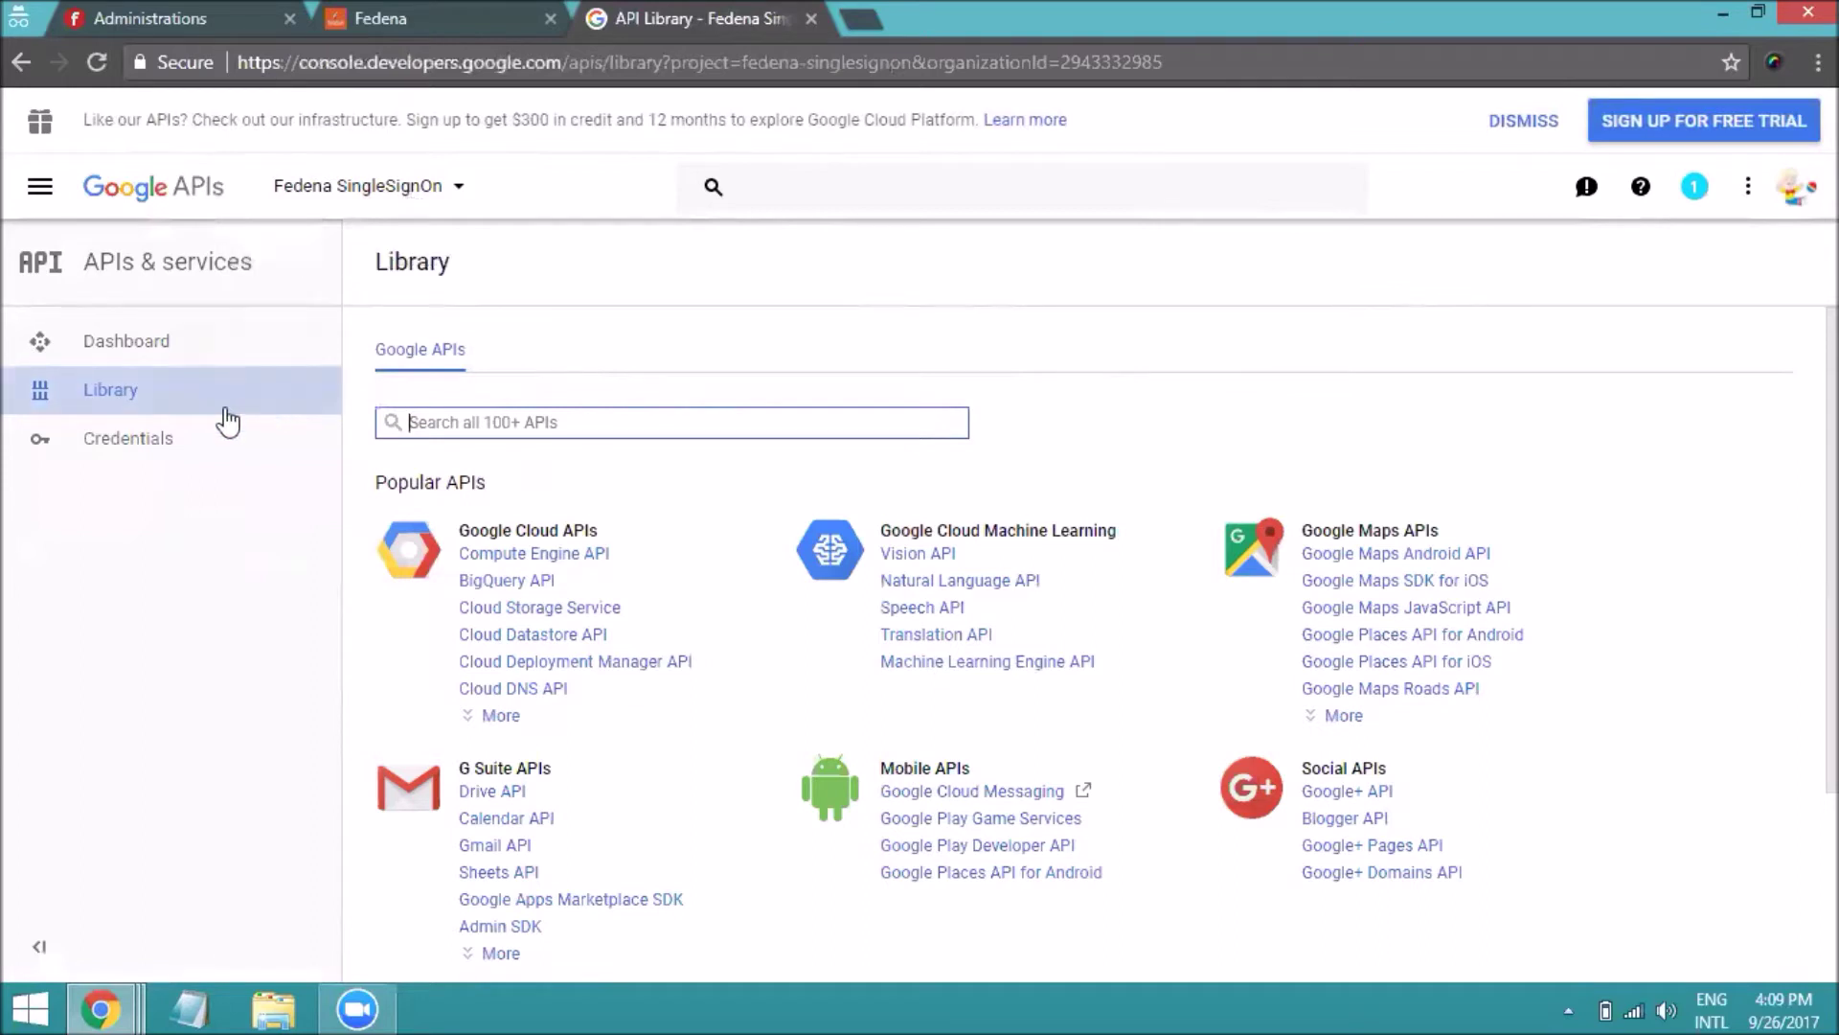
# On the Credentials page, start creating an OAuth client ID credential
pyautogui.click(167, 442)
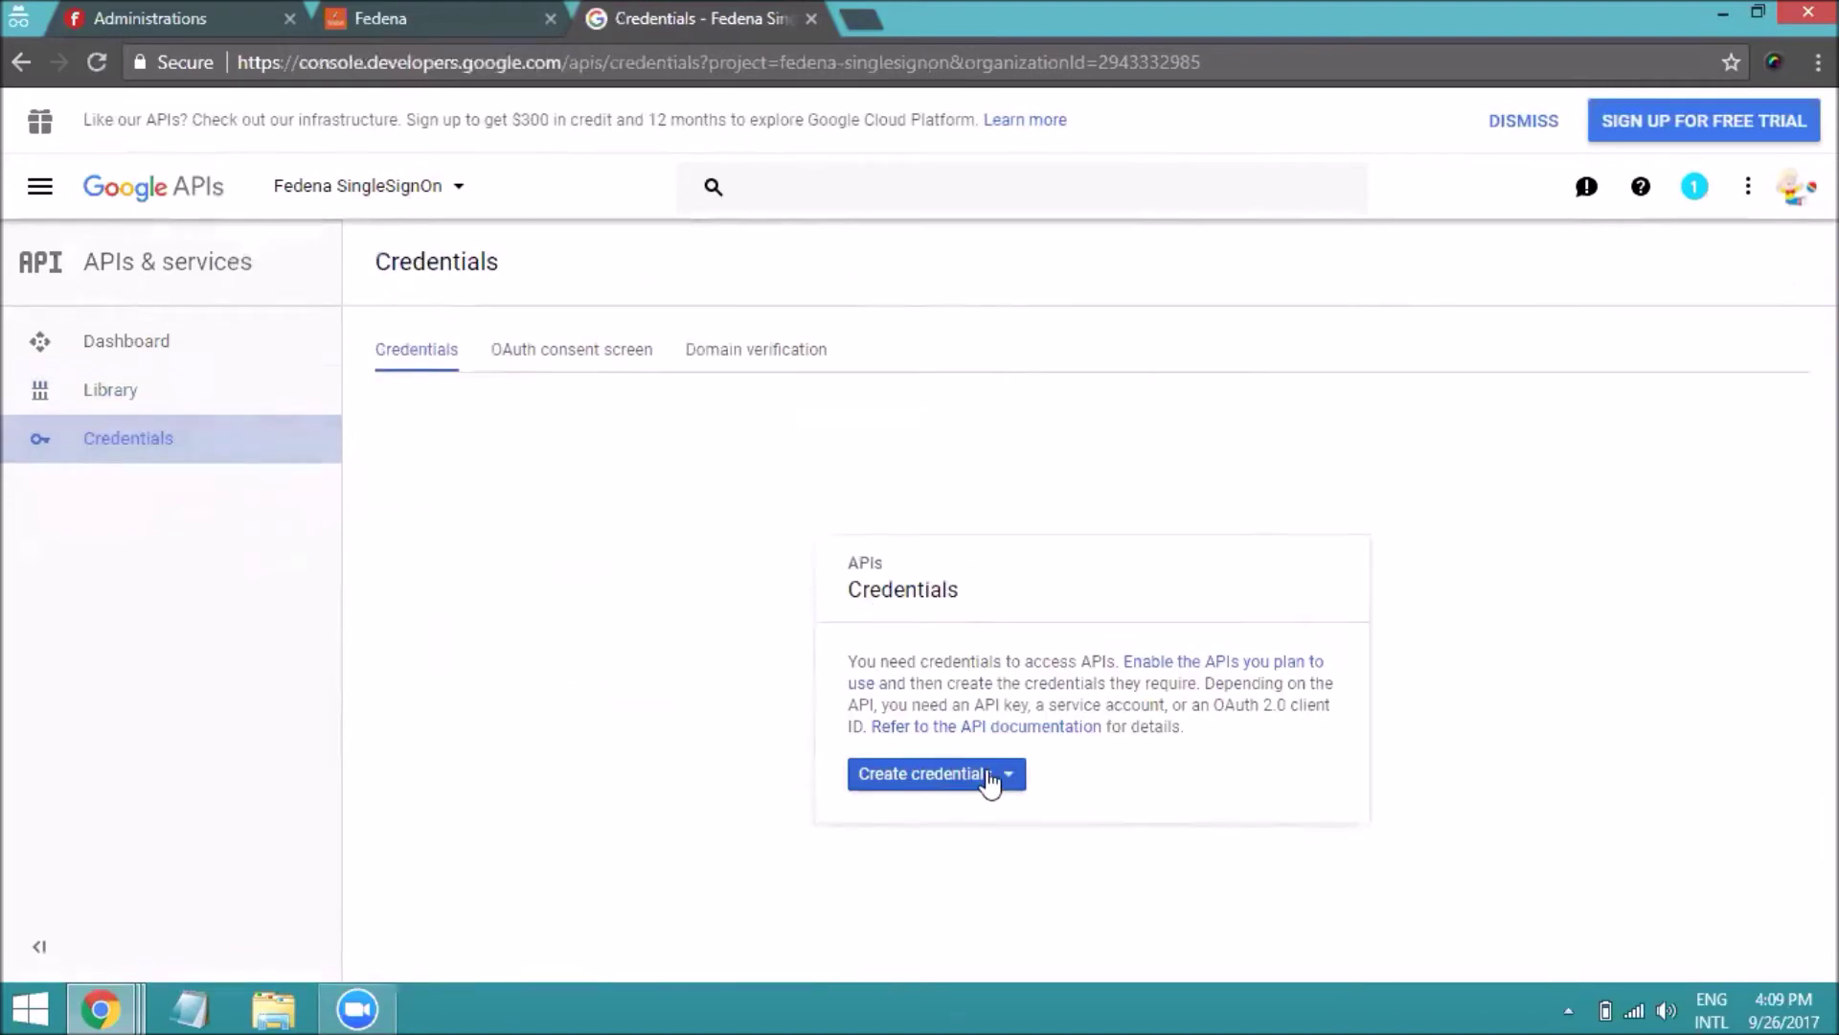
pyautogui.click(989, 778)
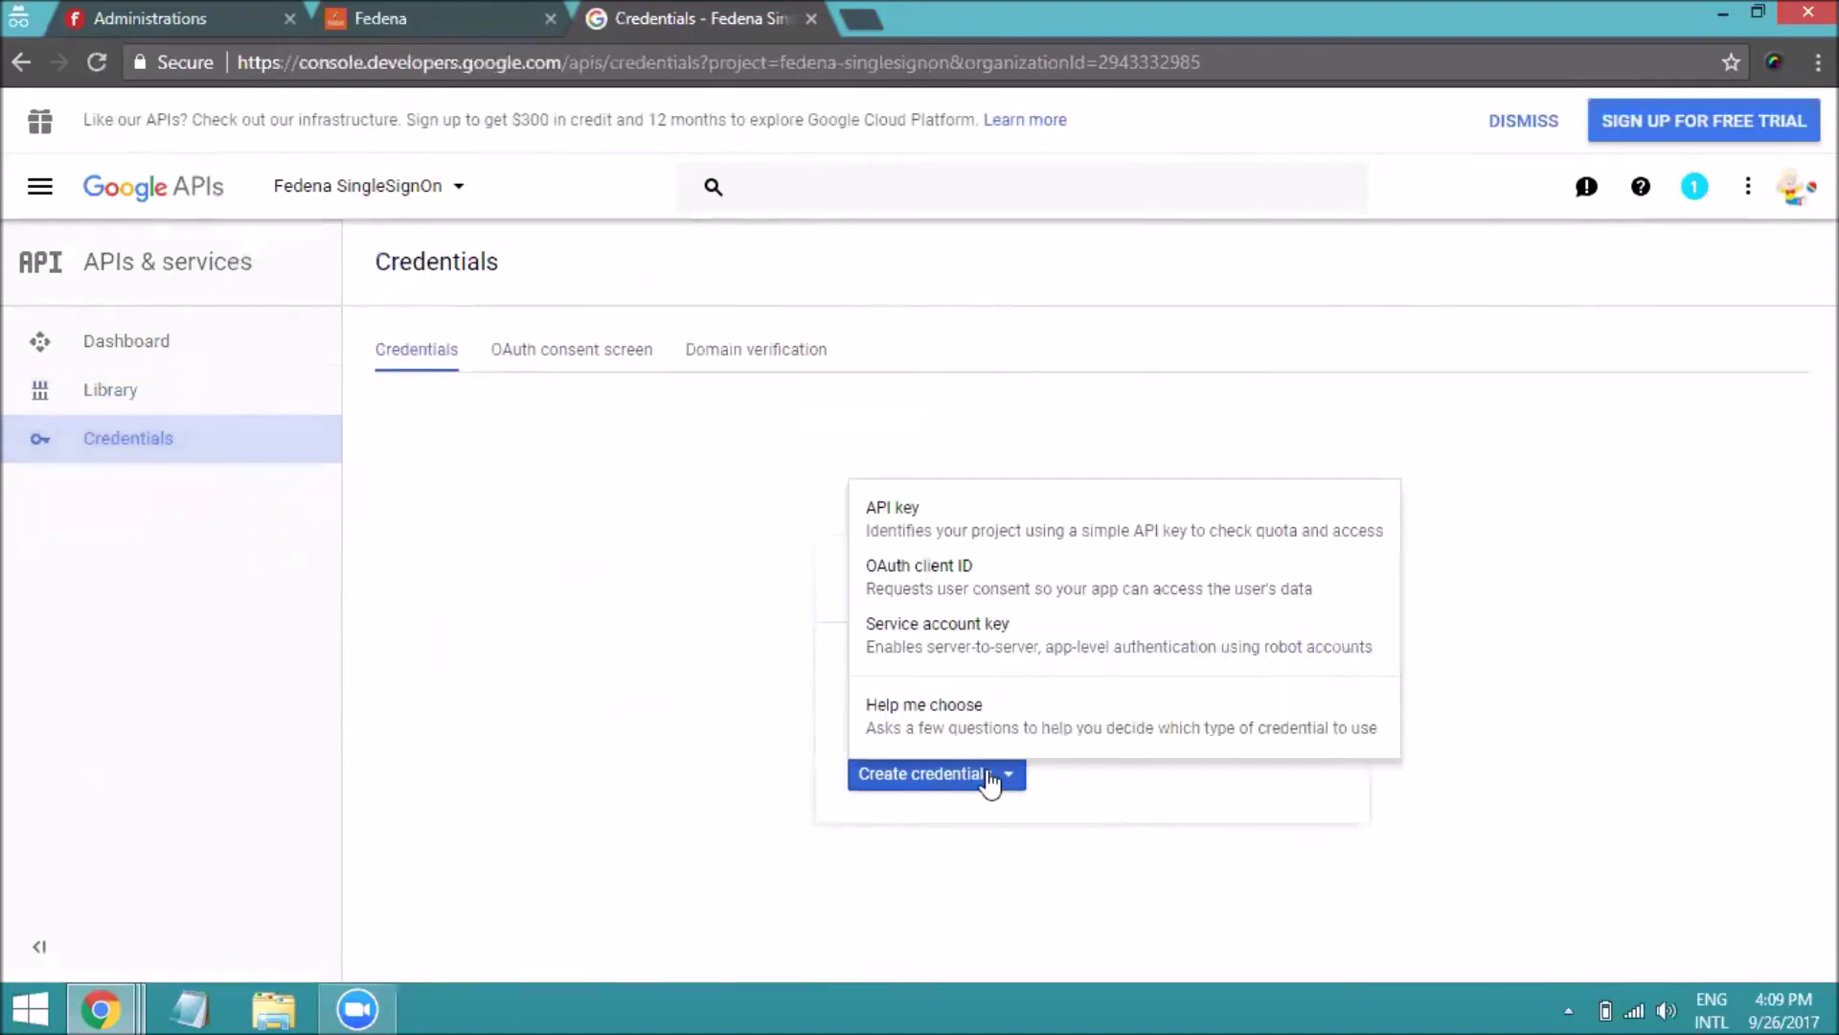
pyautogui.click(949, 596)
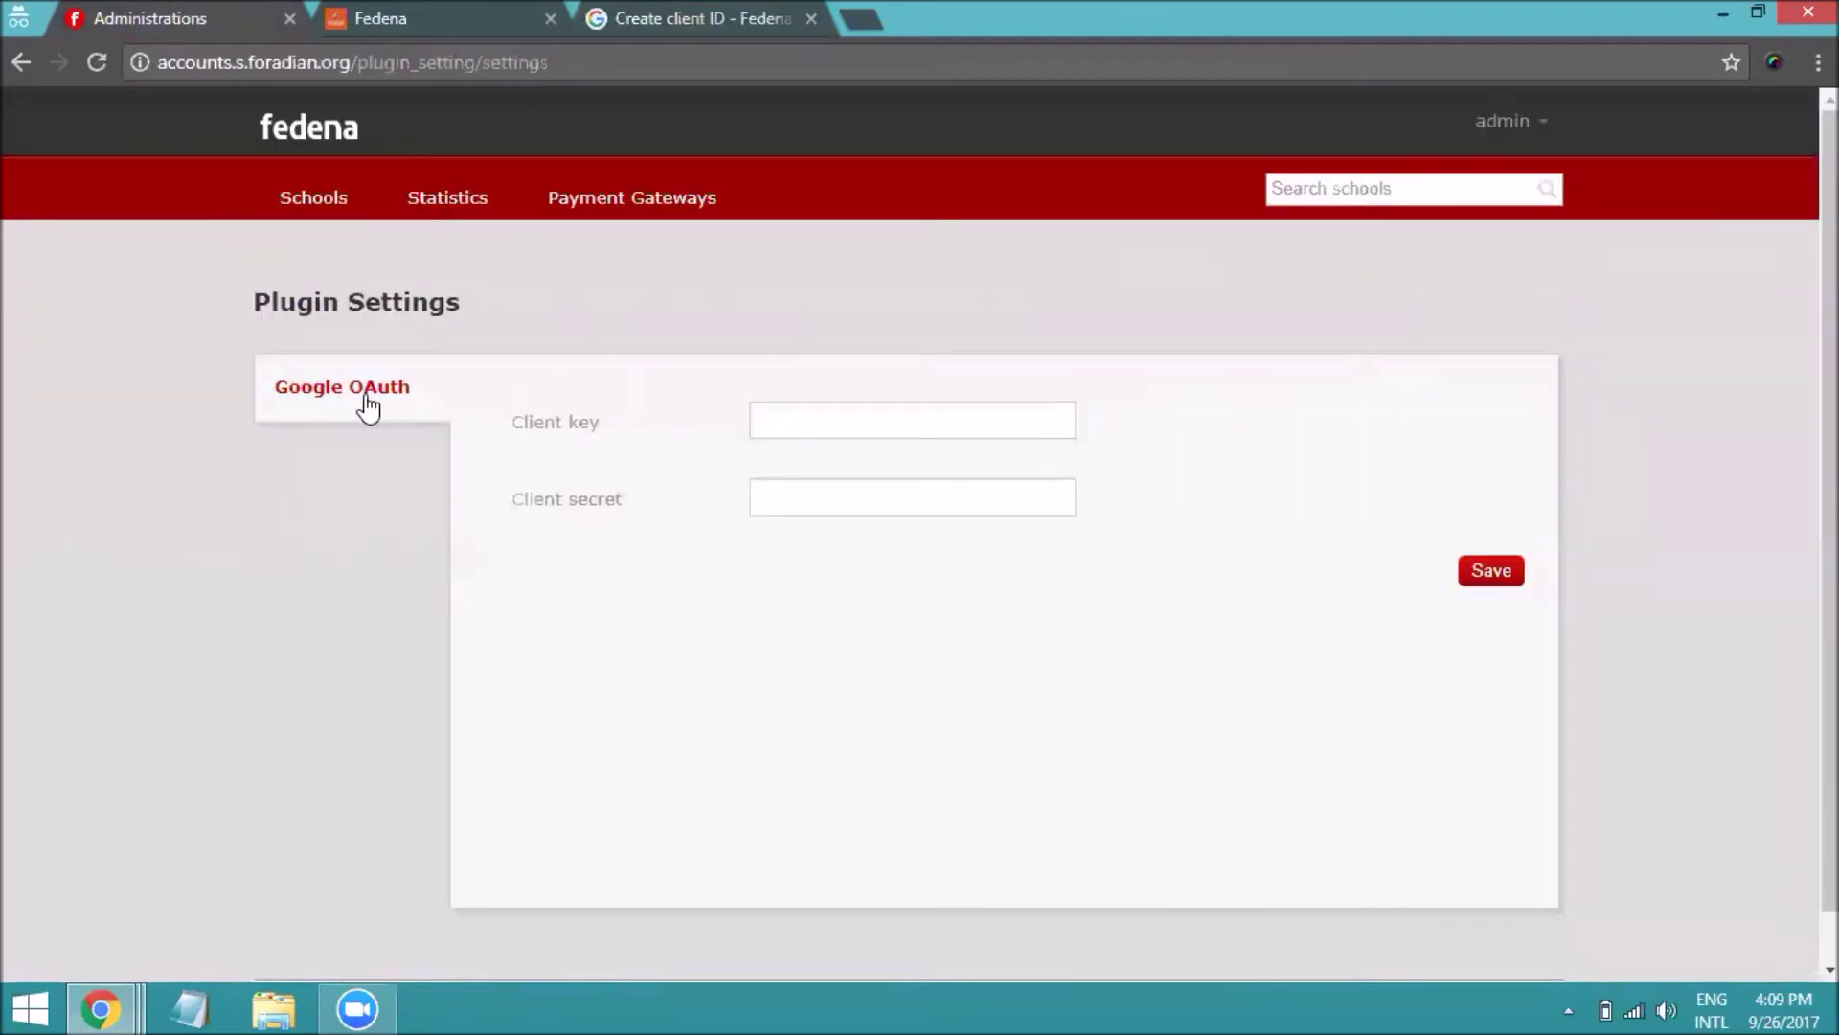
pyautogui.click(655, 28)
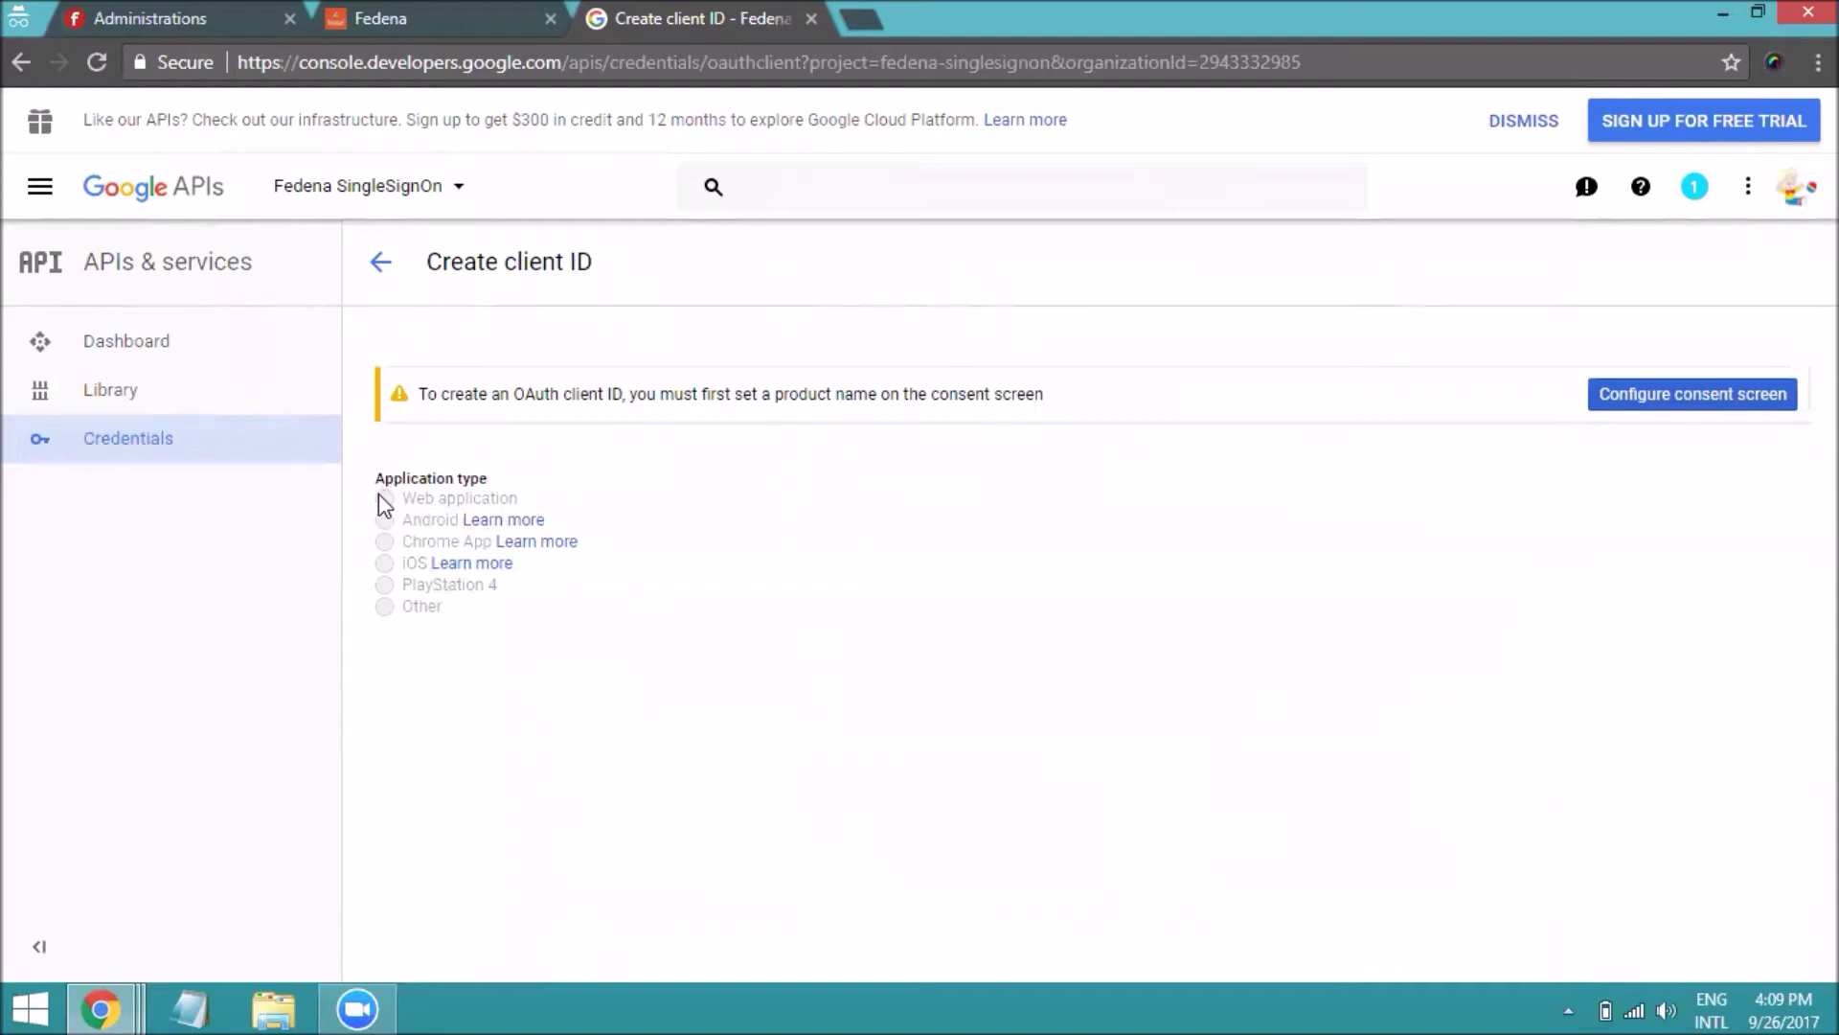
# Enter Fedena as the OAuth consent screen's product name, zooming out to fit the form
pyautogui.click(1670, 408)
pyautogui.click(546, 507)
pyautogui.write('Fee')
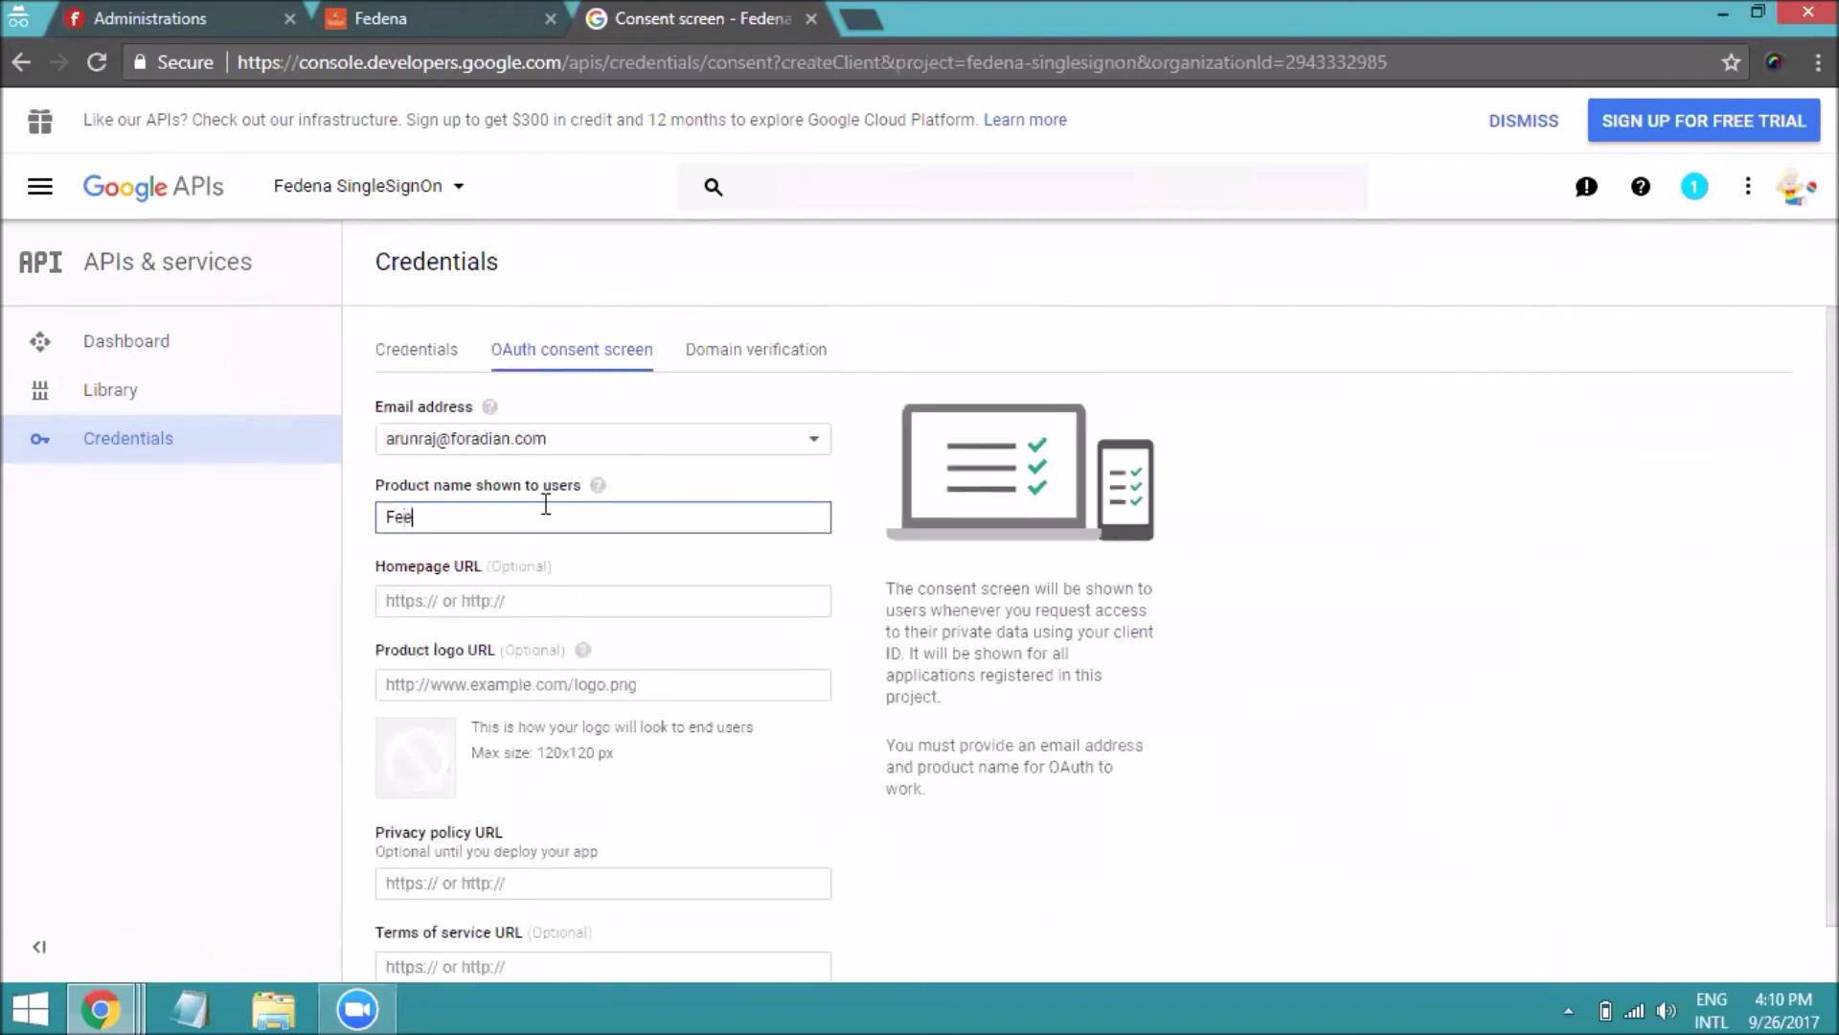
pyautogui.write('ena')
pyautogui.scroll(-1, 479, 767)
pyautogui.scroll(1, 402, 981)
pyautogui.scroll(-1, 408, 977)
pyautogui.scroll(1, 410, 968)
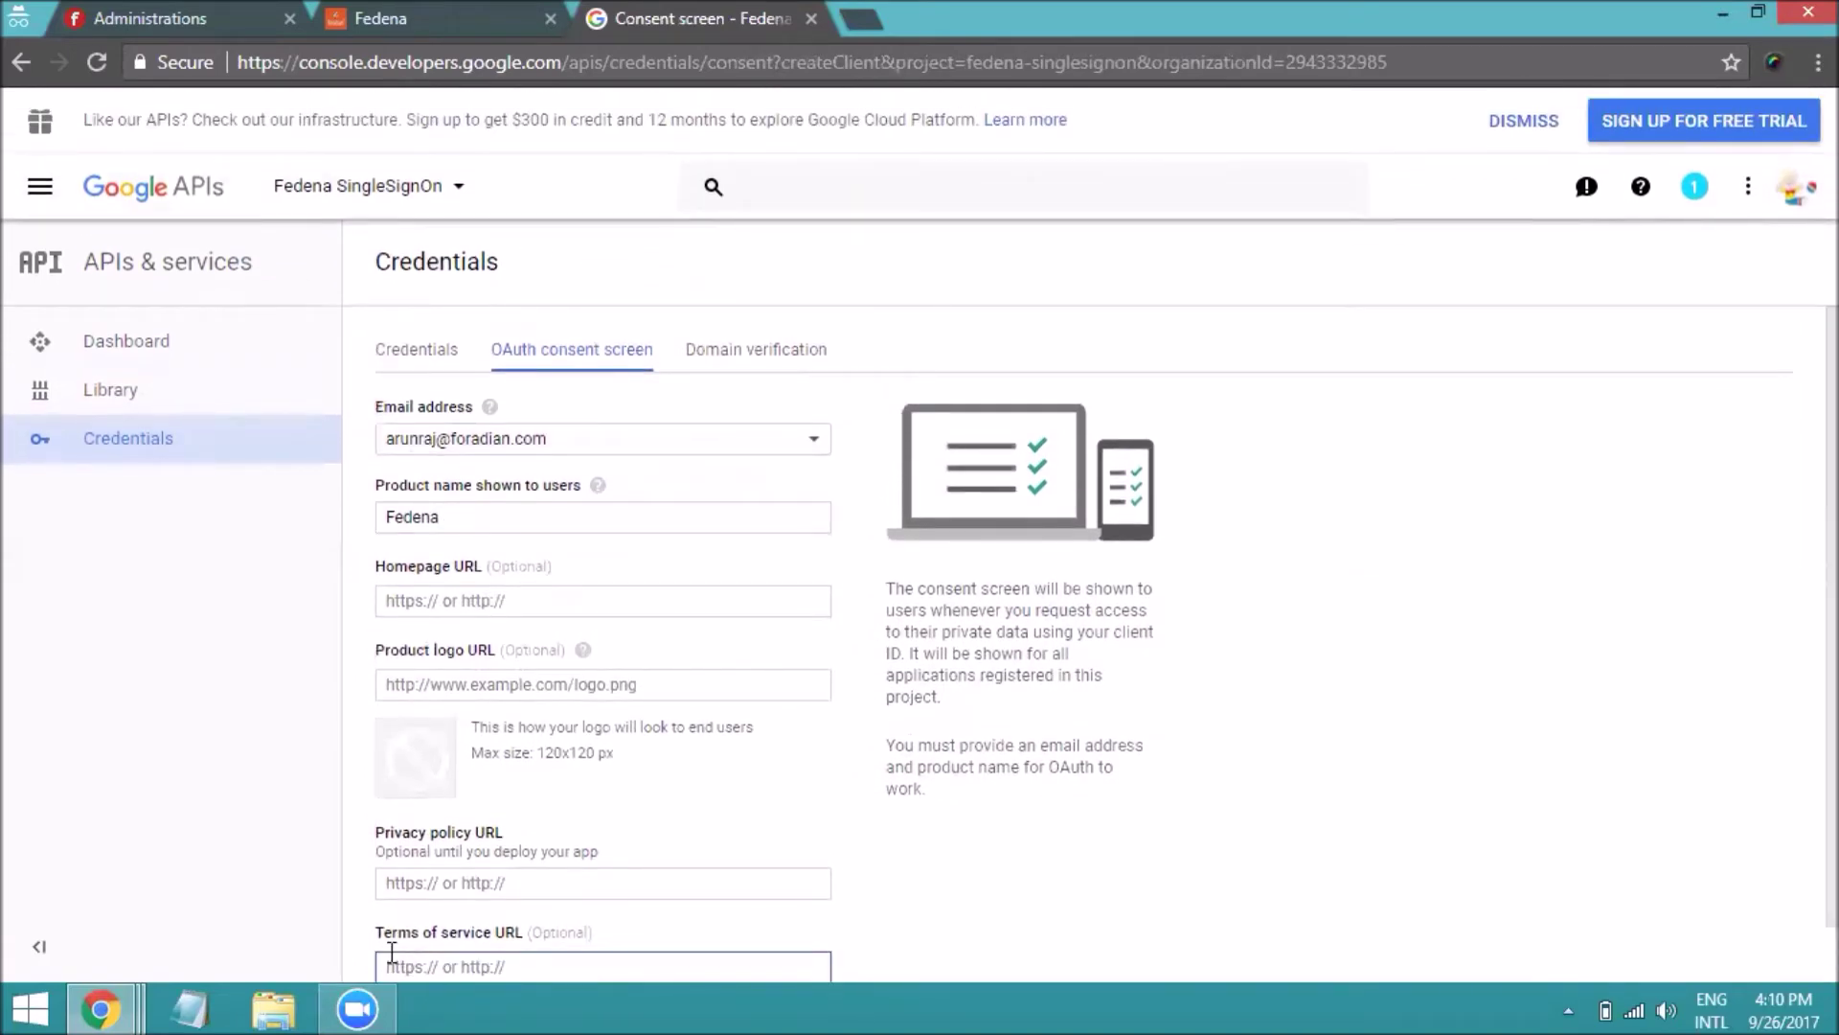
pyautogui.hotkey('ctrl', '-')
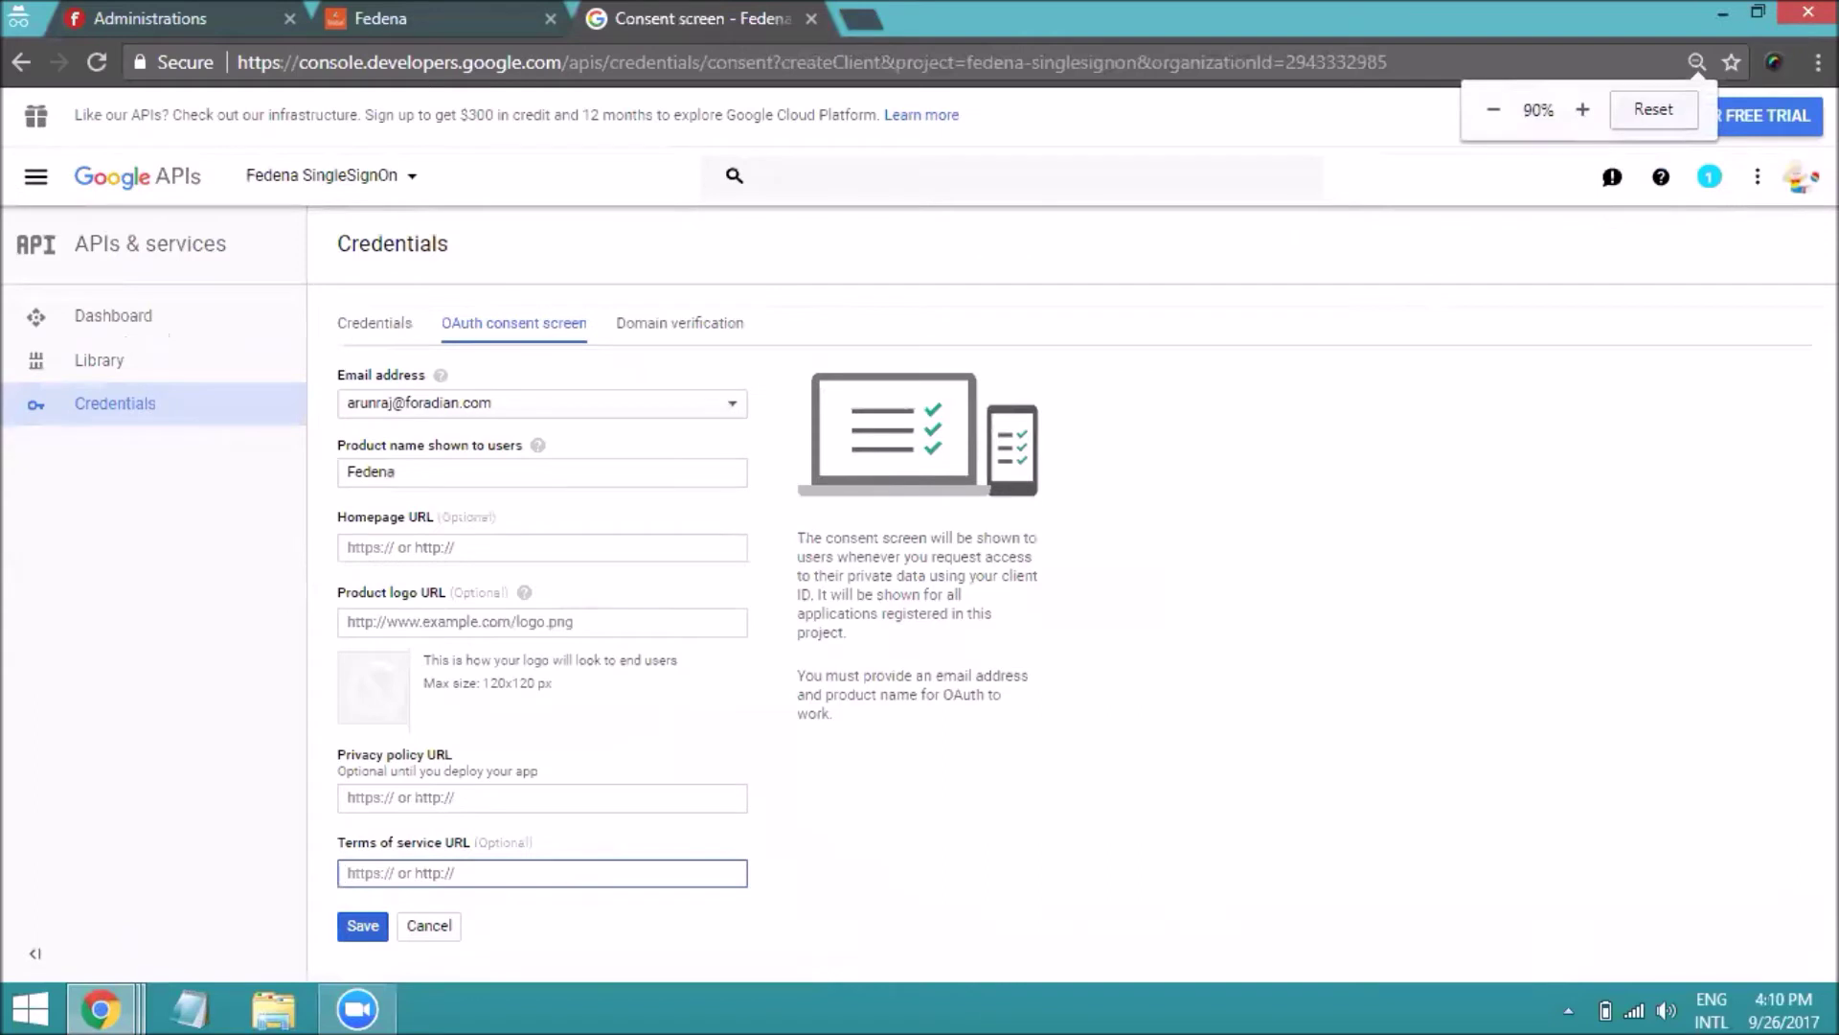
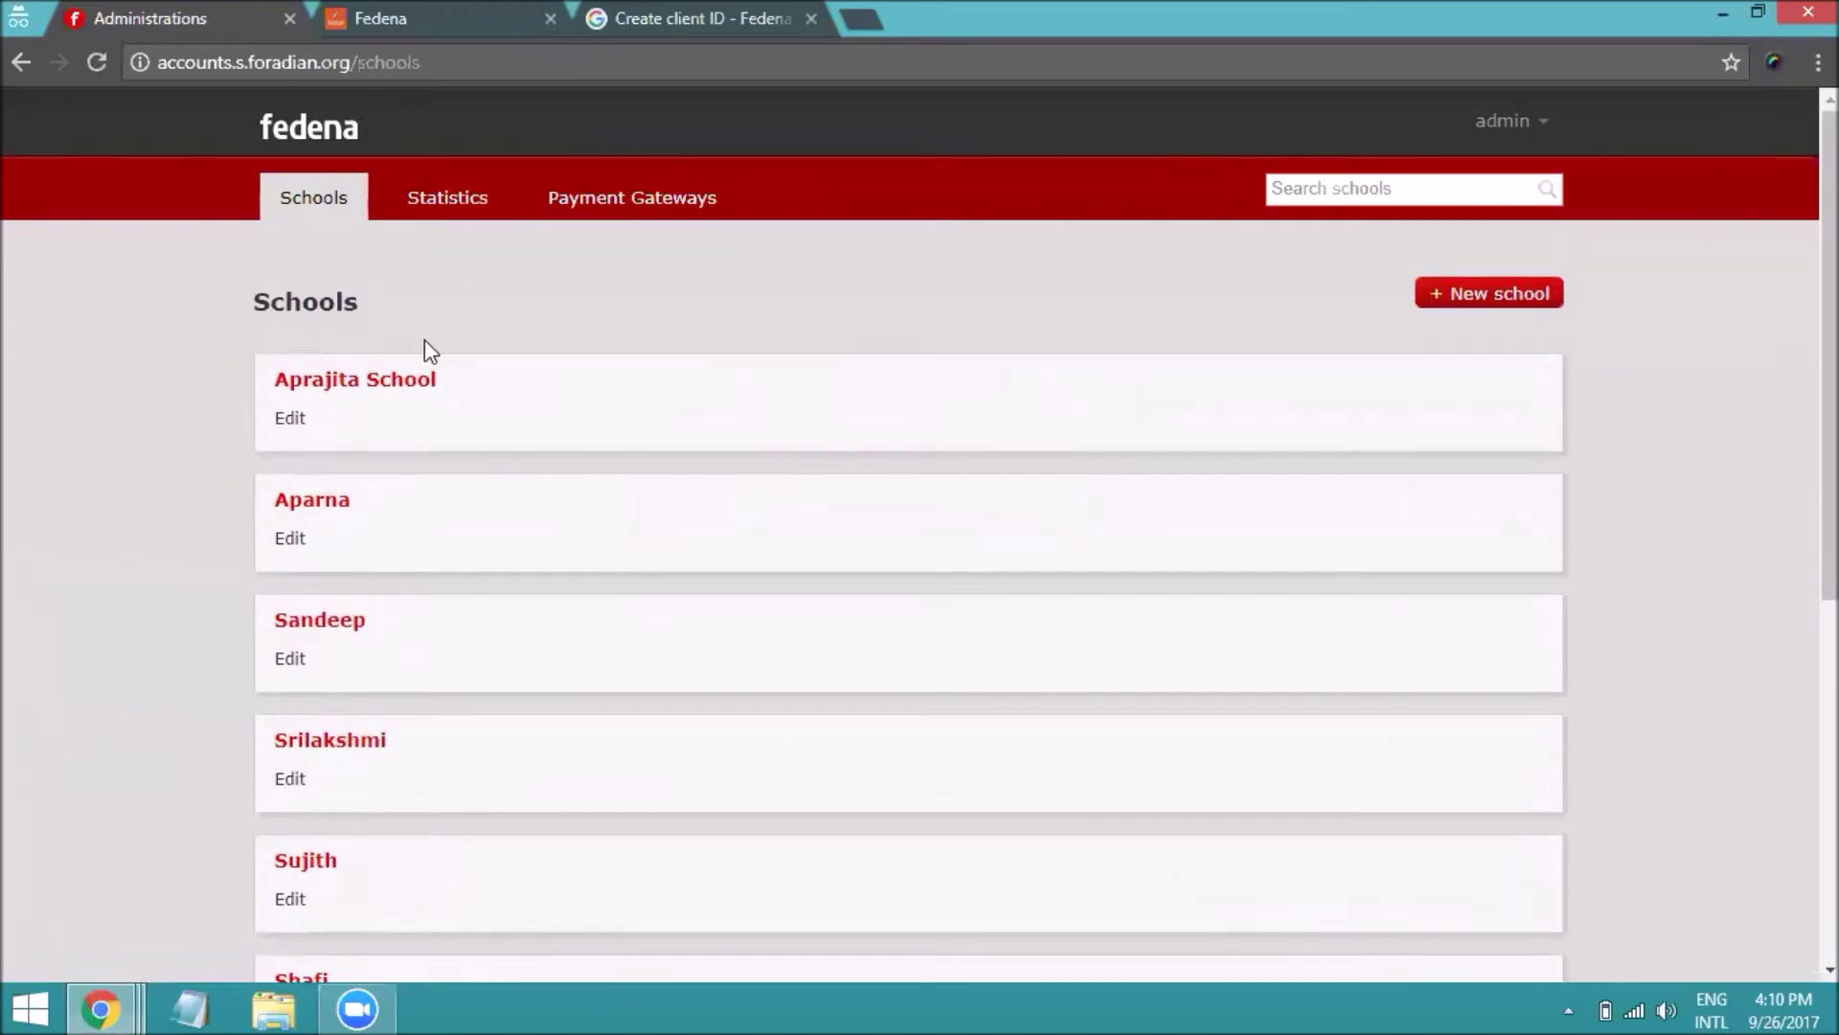
# View the company's Google OAuth Plugin Settings fields, then go back to the Web client 1 Create client ID form
pyautogui.scroll(-3, 368, 479)
pyautogui.scroll(-3, 381, 517)
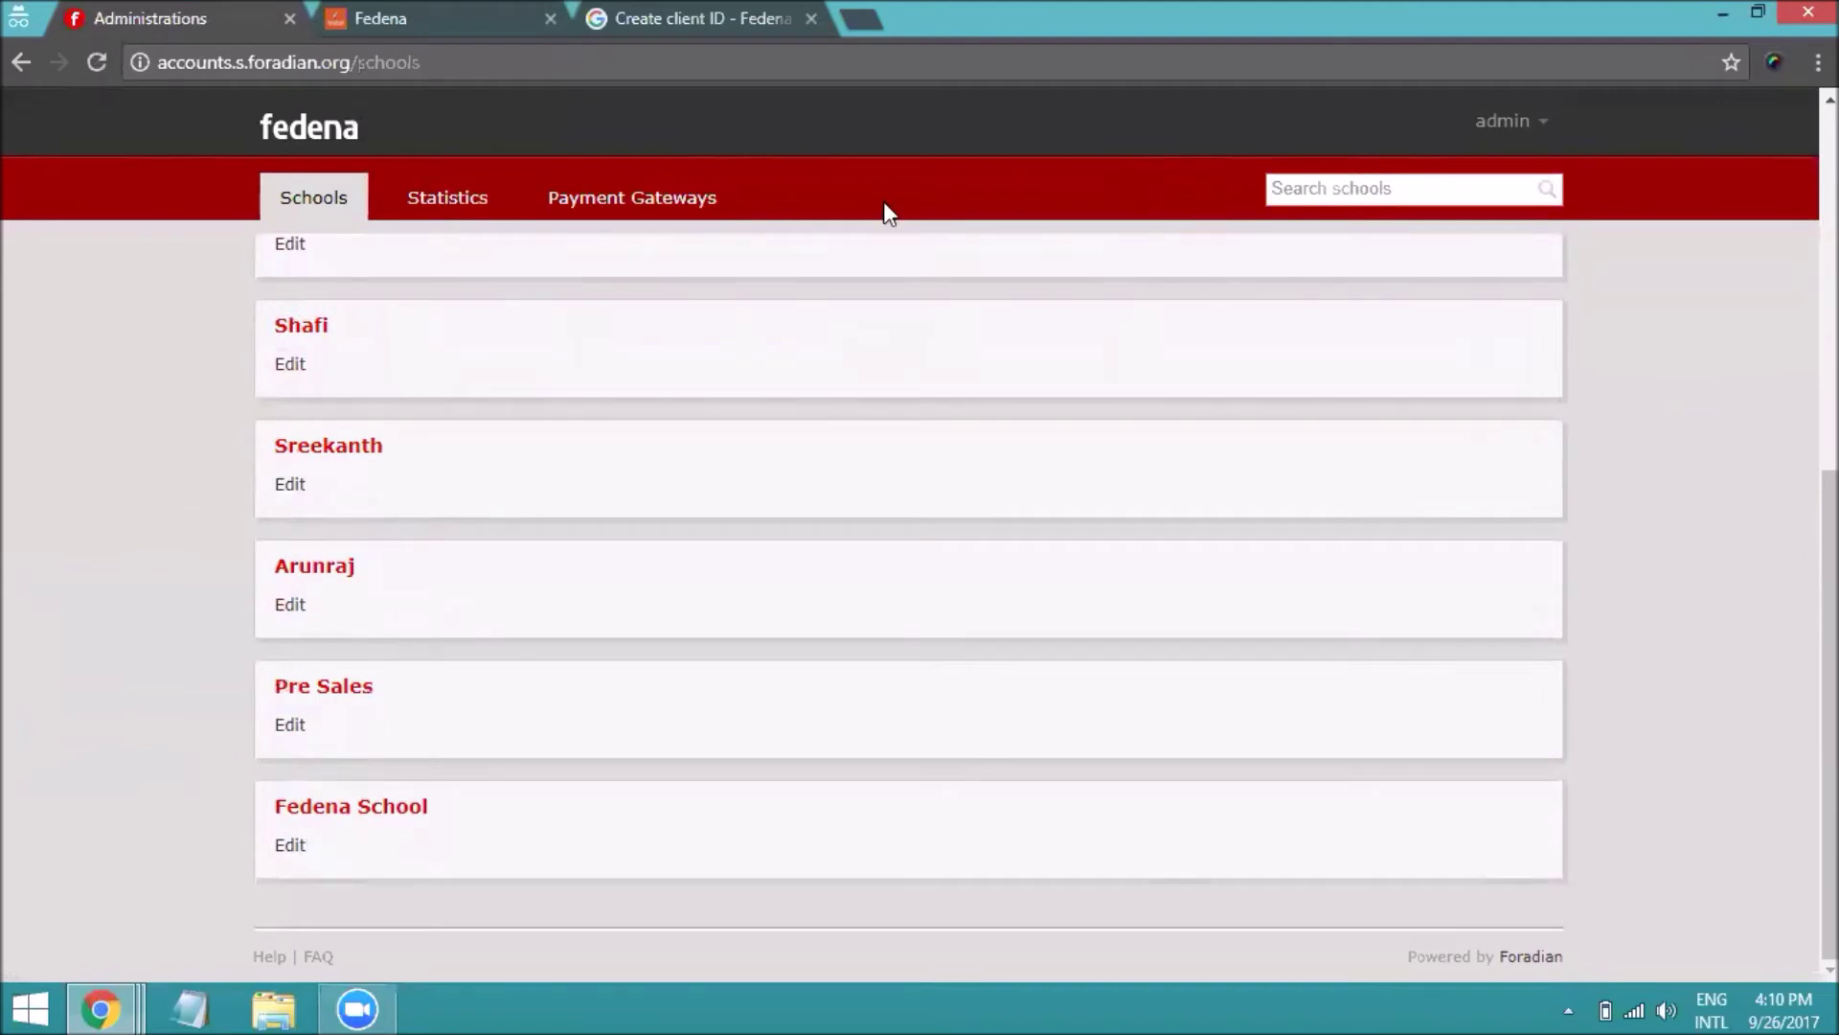
pyautogui.scroll(5, 1228, 412)
pyautogui.click(1531, 129)
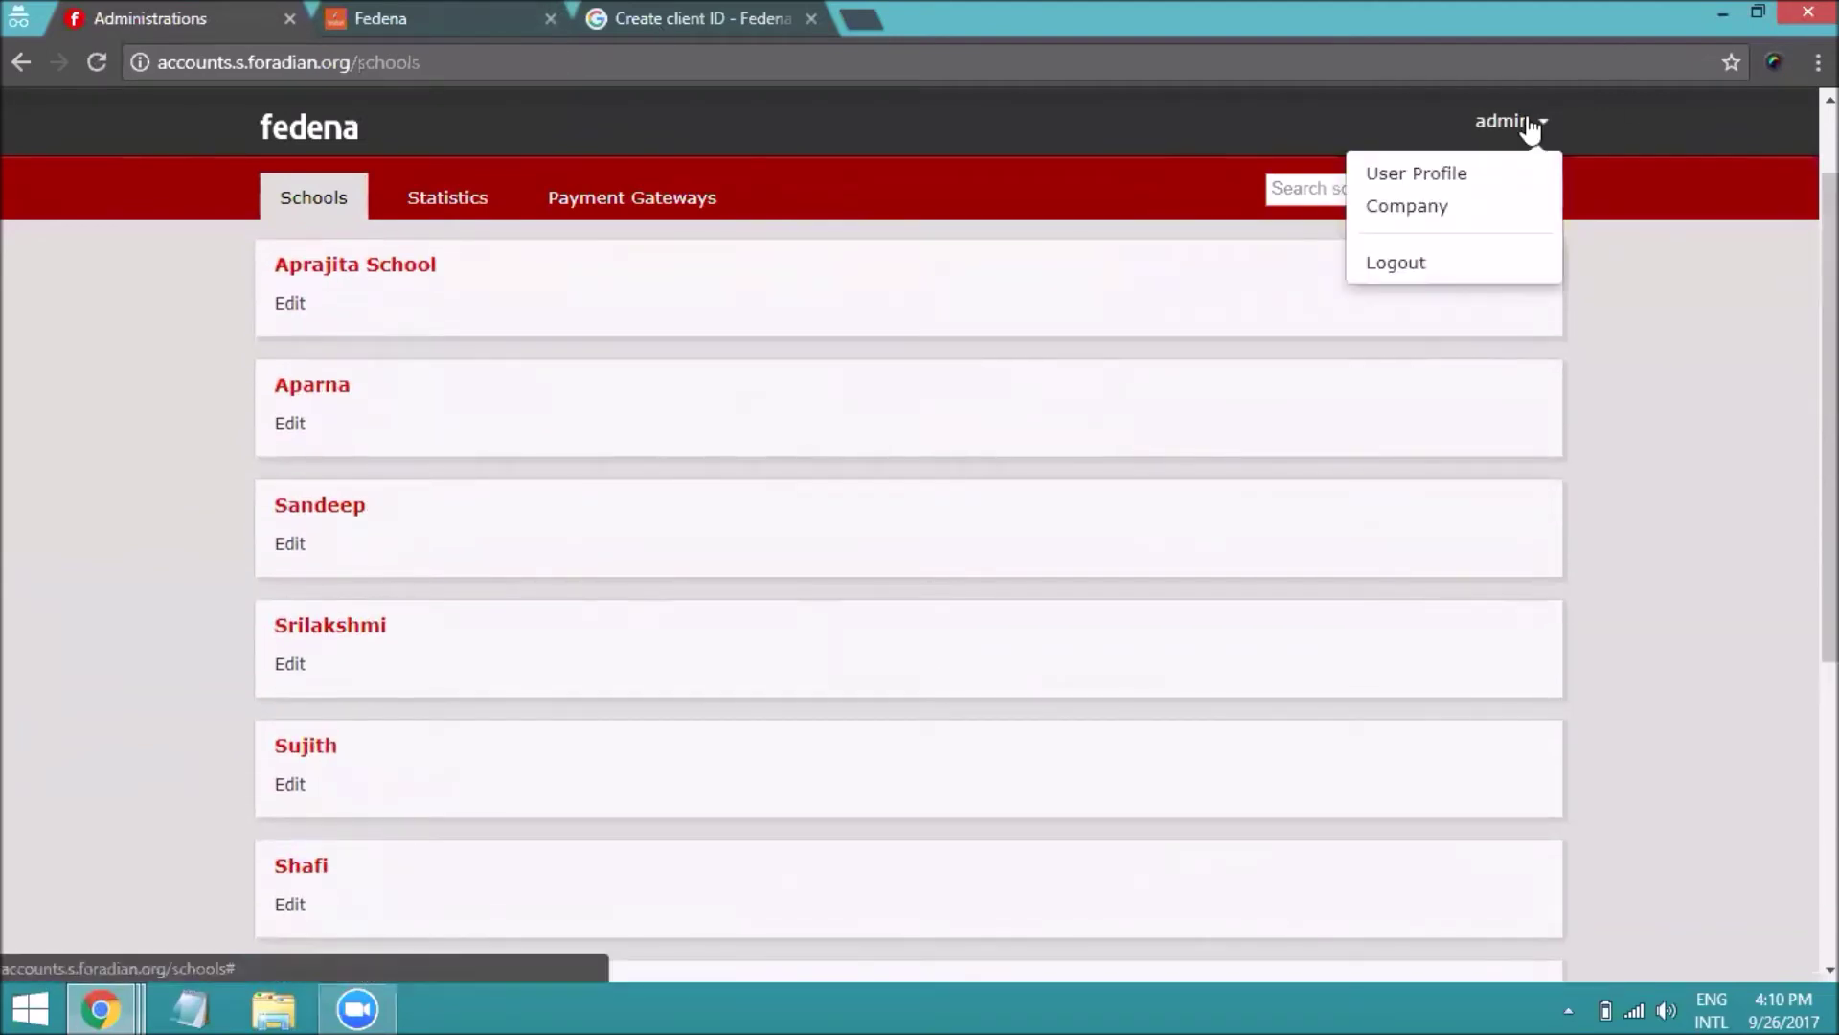
pyautogui.click(1425, 220)
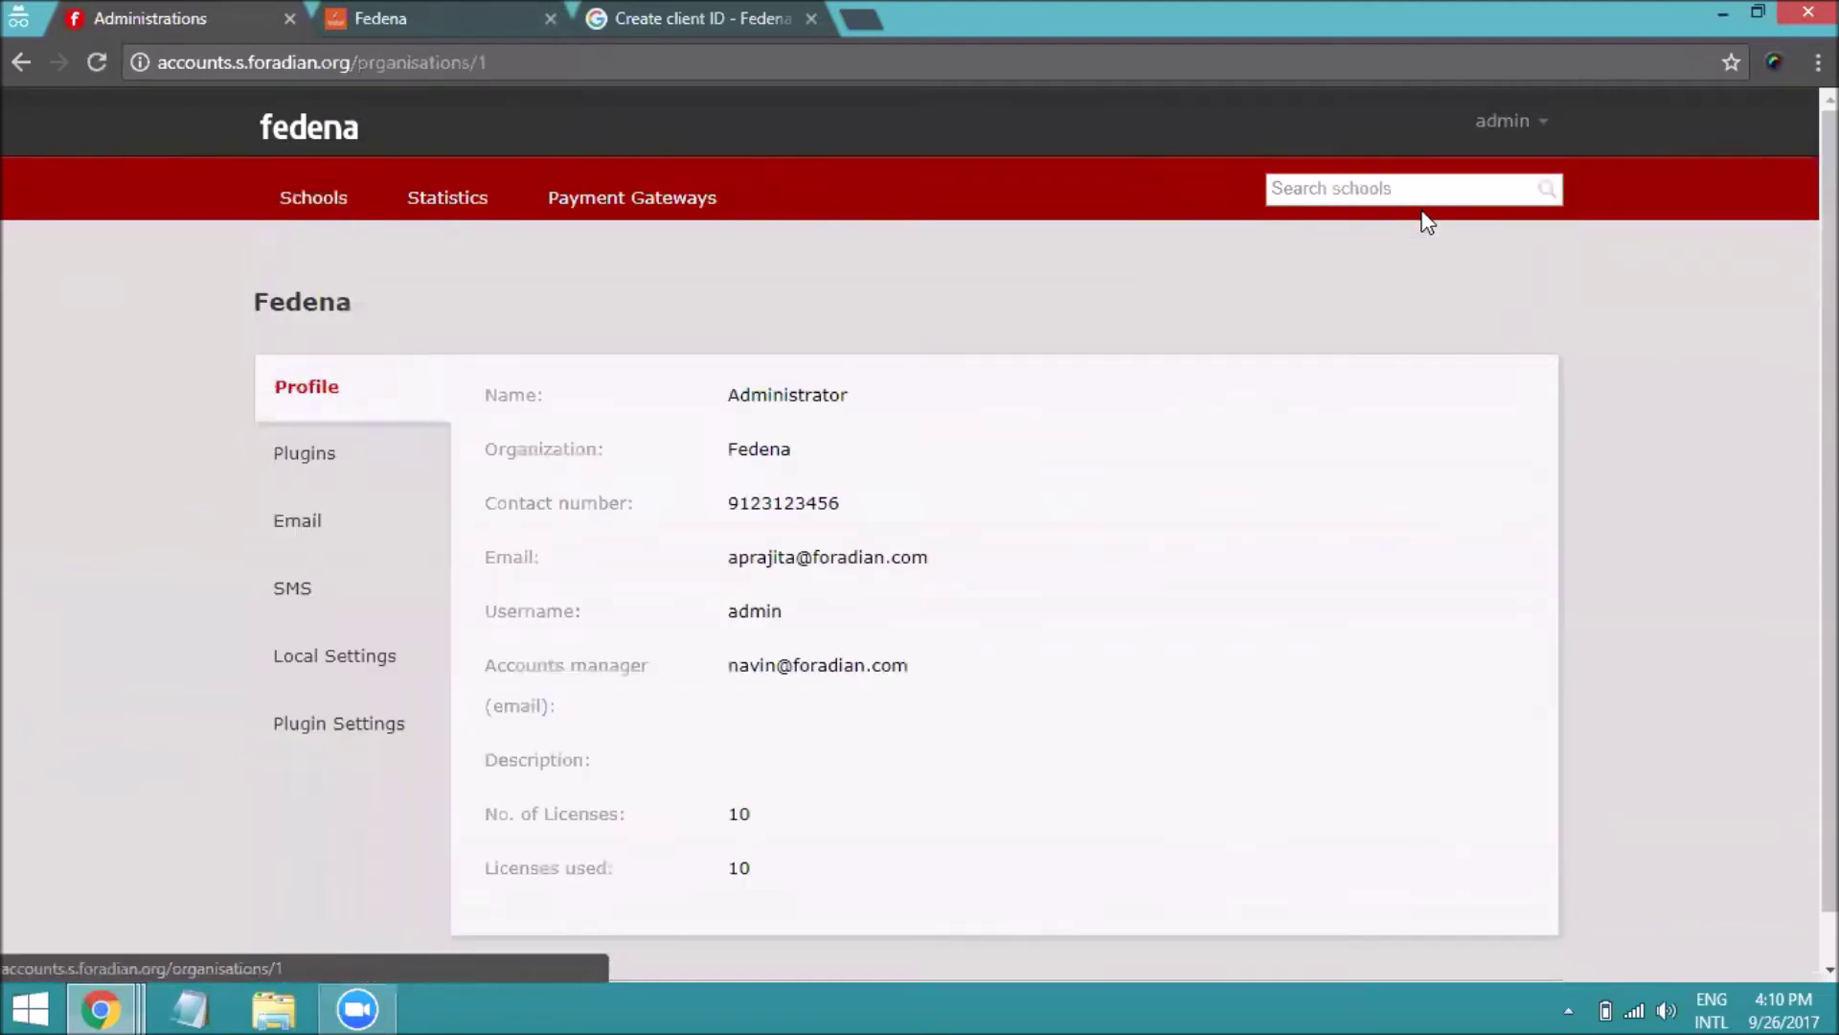
pyautogui.click(374, 739)
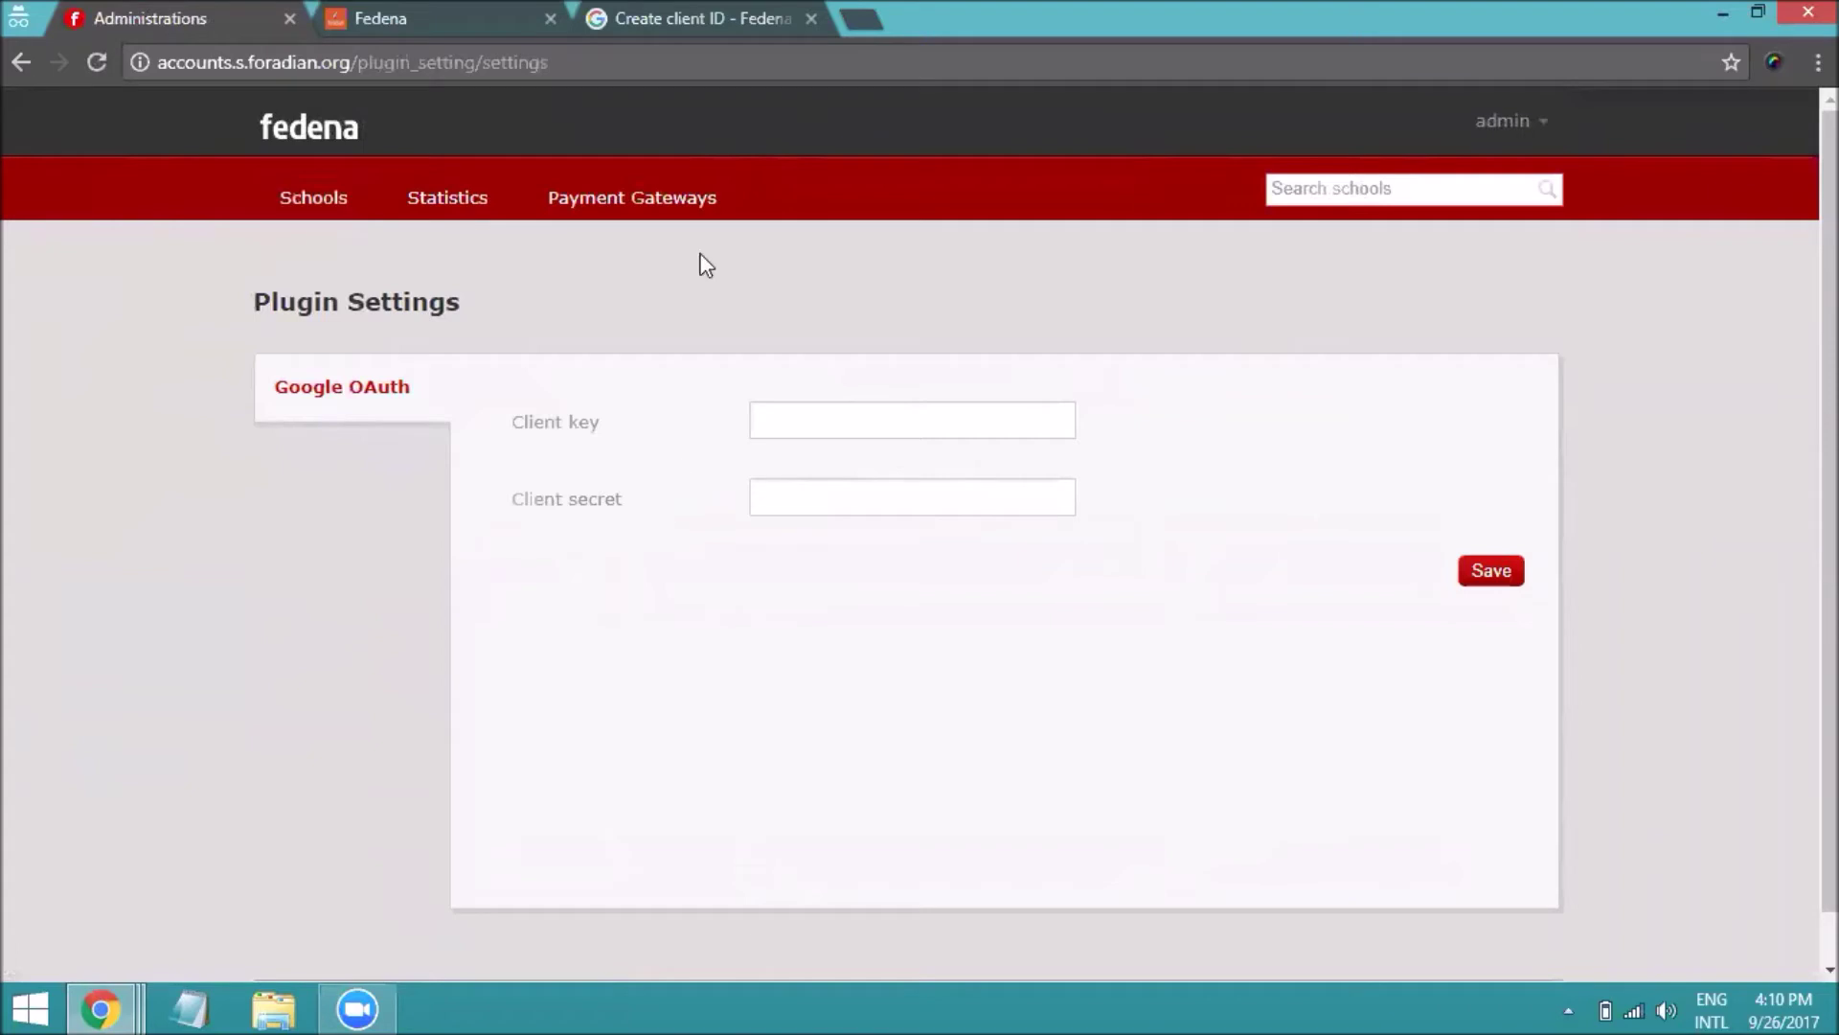
pyautogui.click(654, 26)
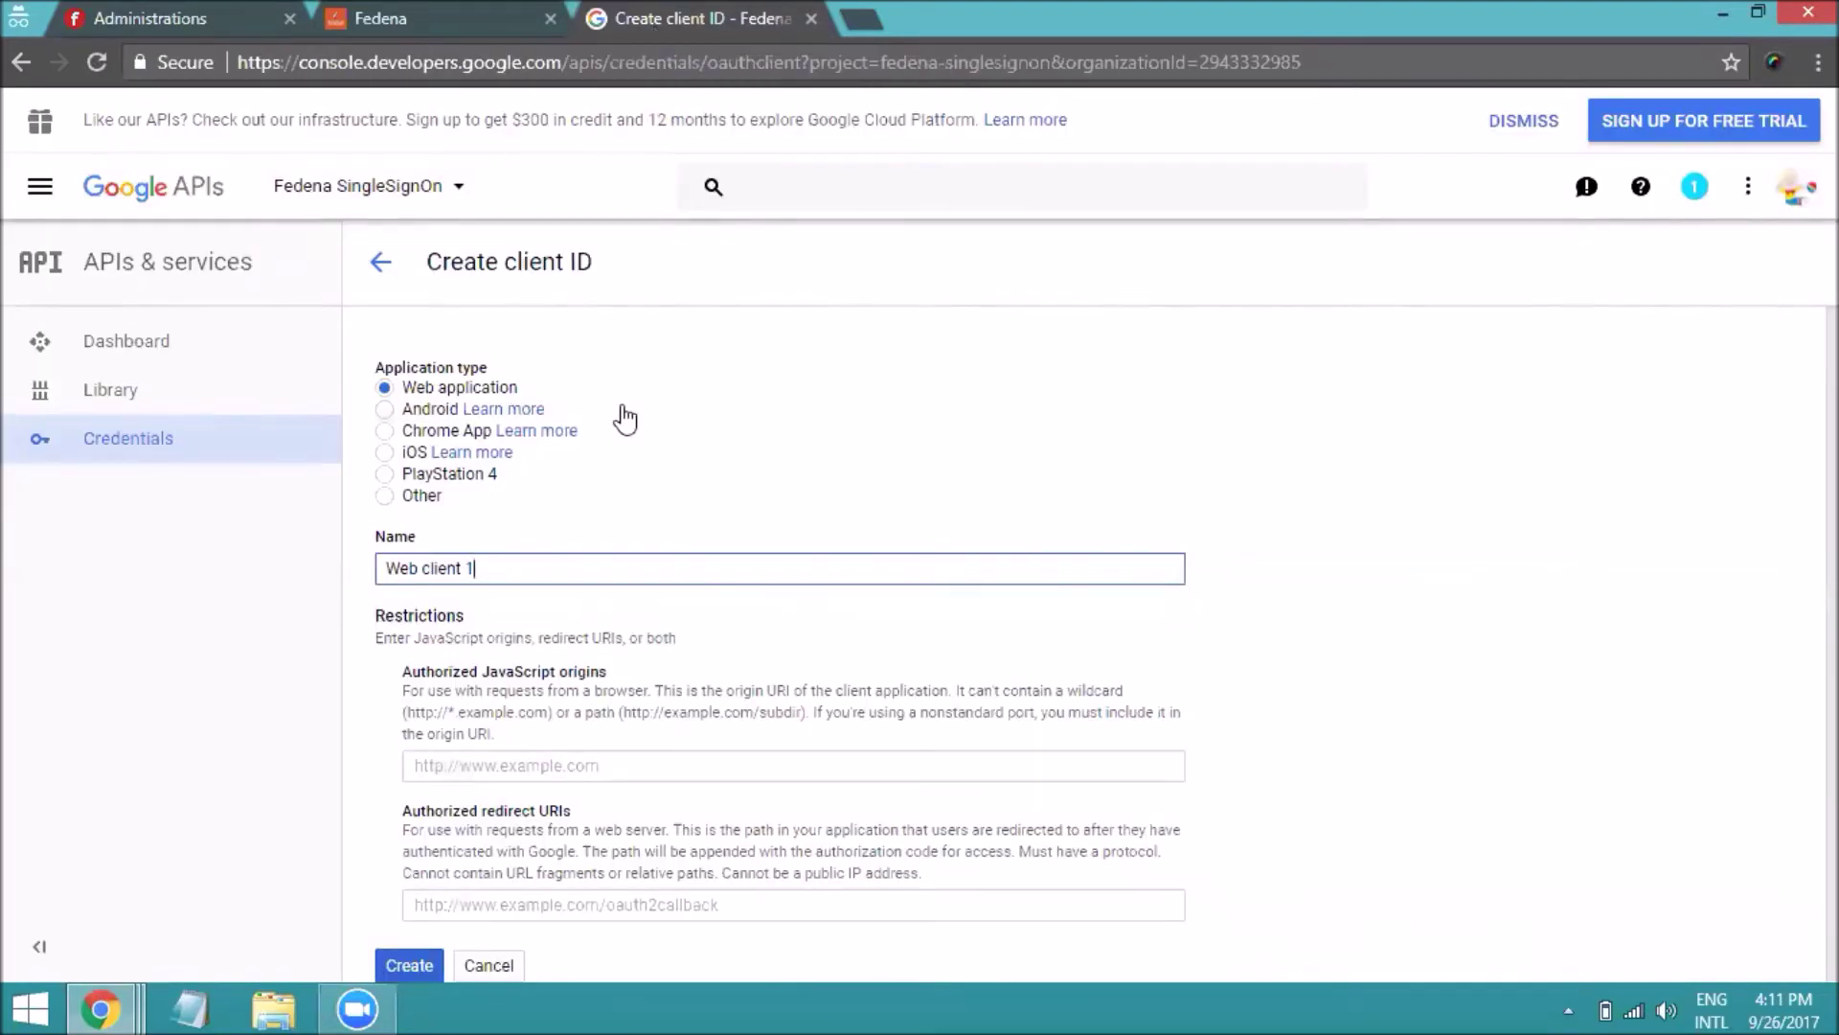
pyautogui.click(483, 906)
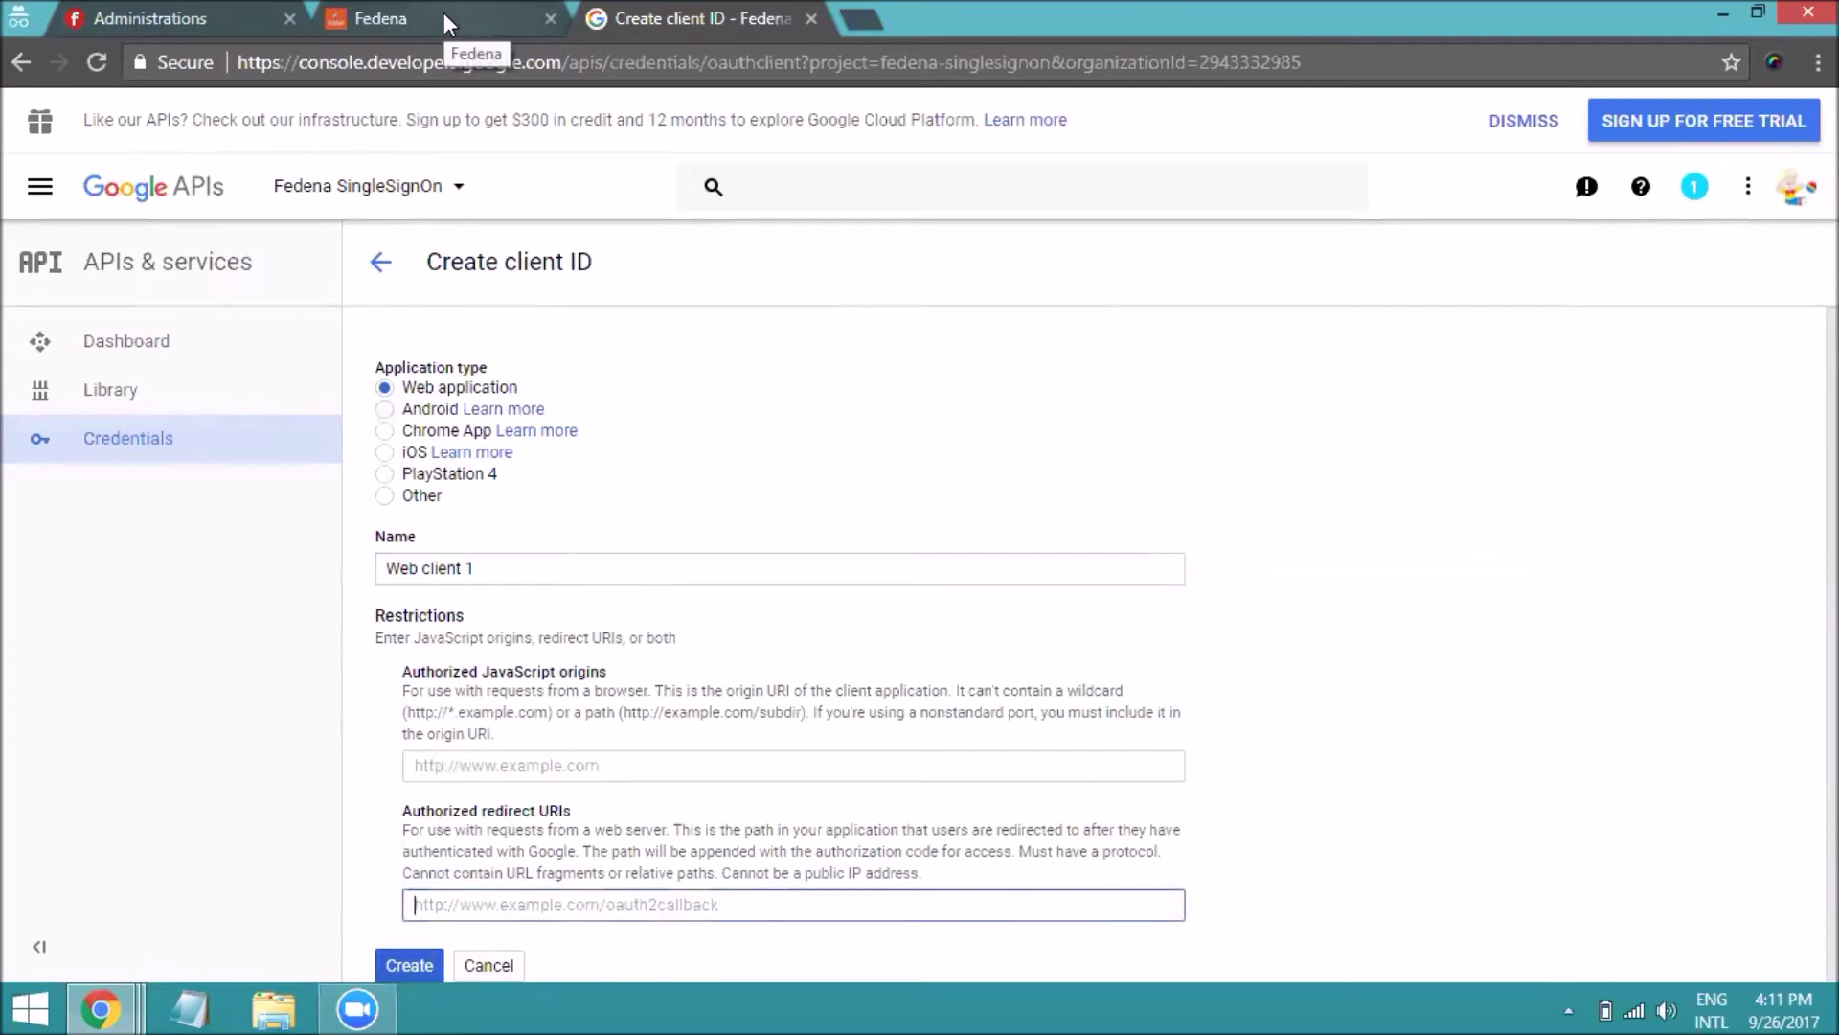
pyautogui.click(177, 12)
pyautogui.click(343, 203)
pyautogui.click(356, 383)
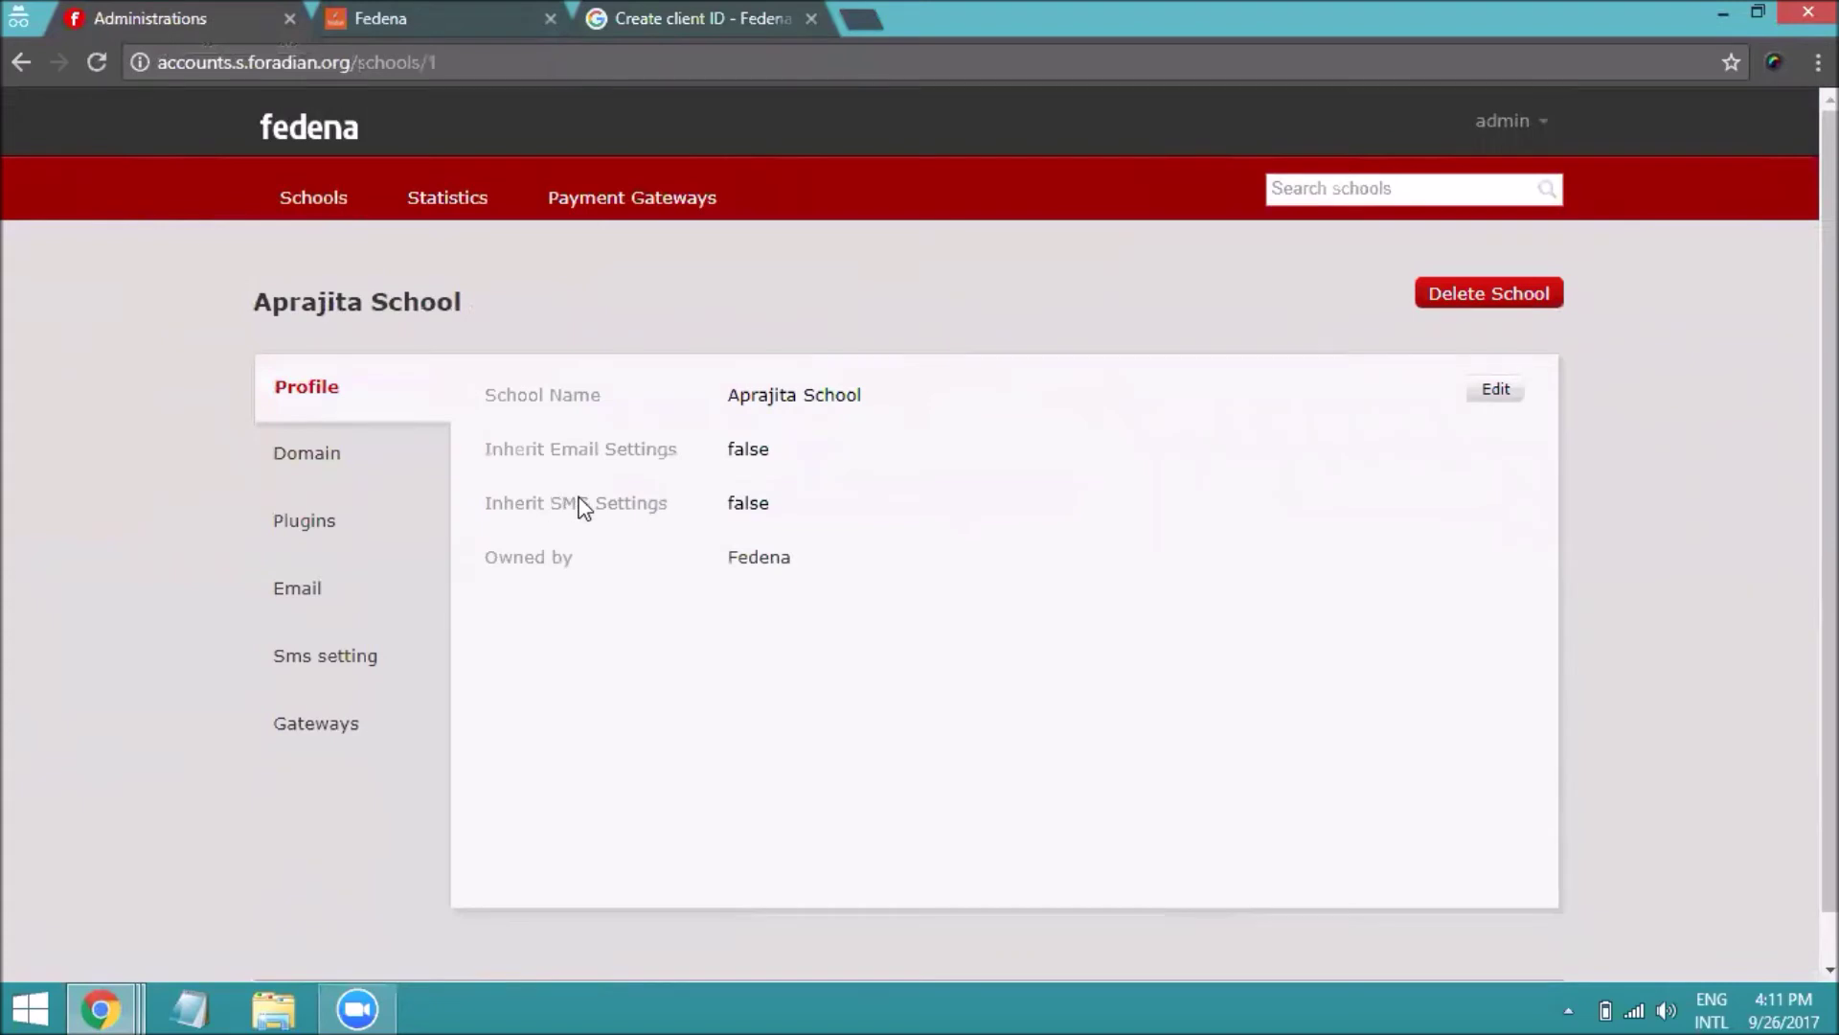
# Paste Aprajita School's domain aprajita.s.foradian.org from its Domain tab into Authorized redirect URIs
pyautogui.click(359, 464)
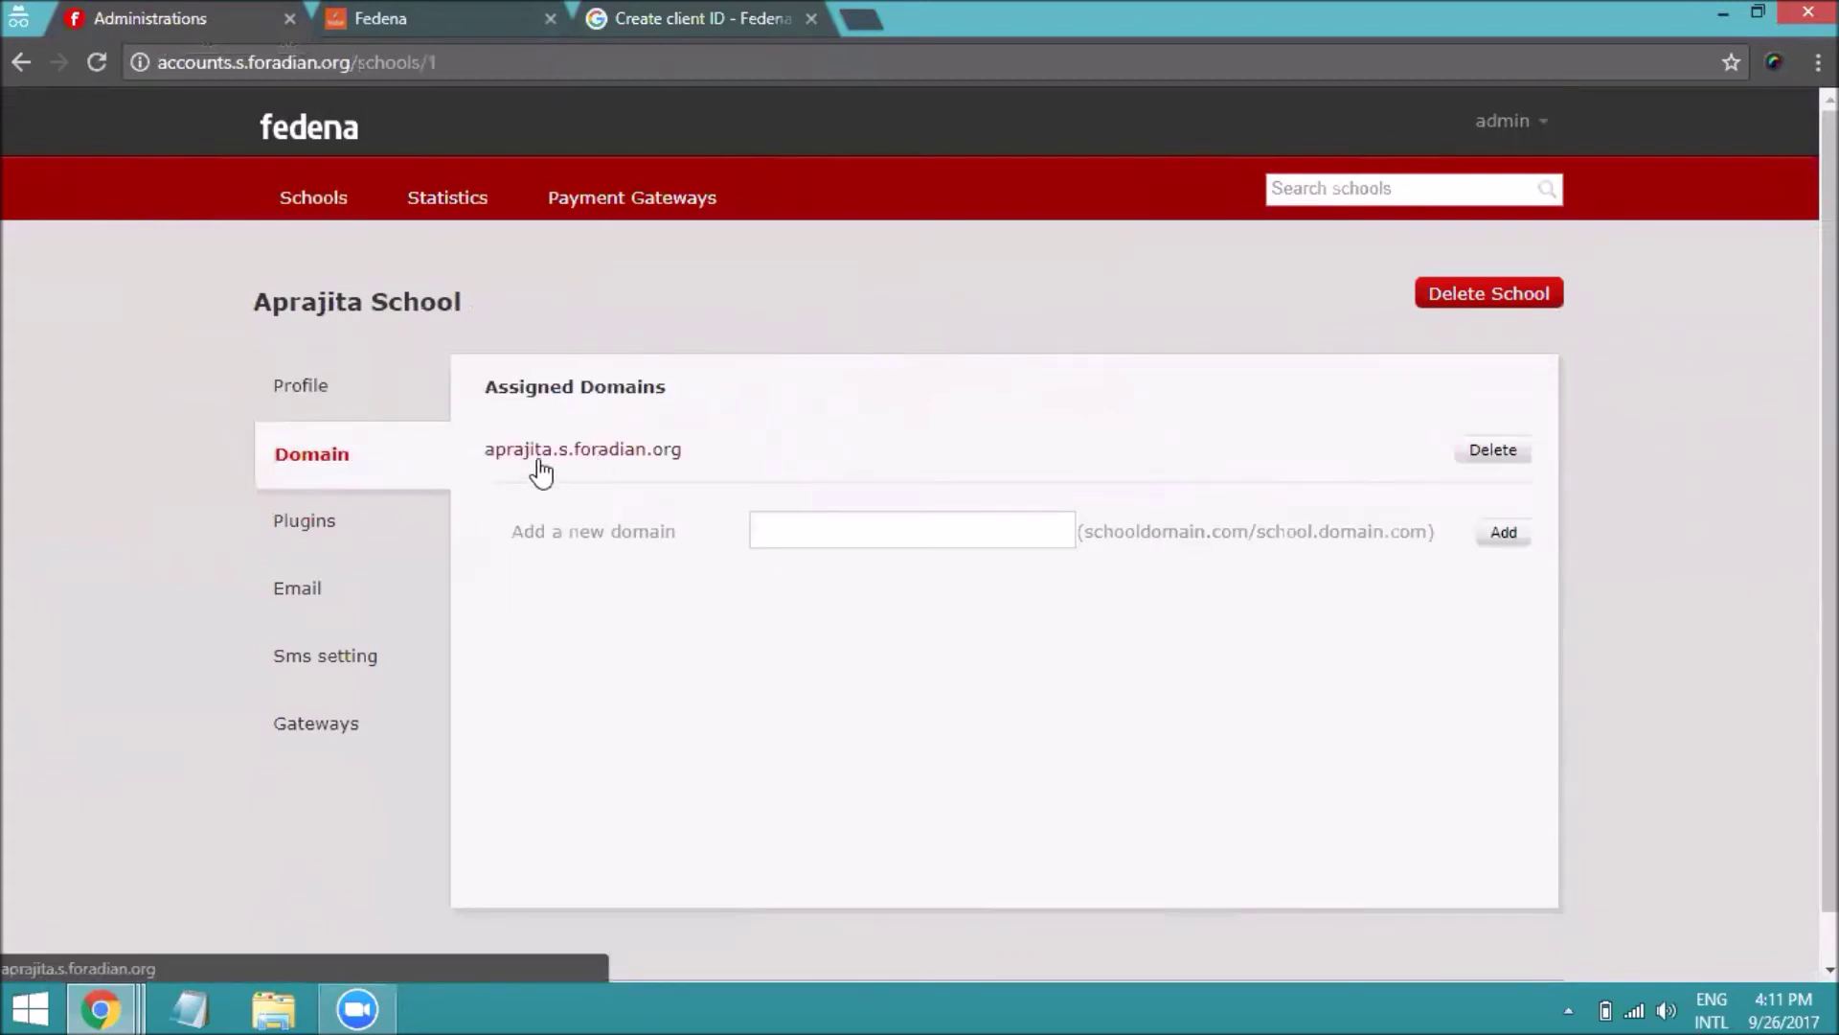
pyautogui.moveTo(483, 450); pyautogui.dragTo(684, 463)
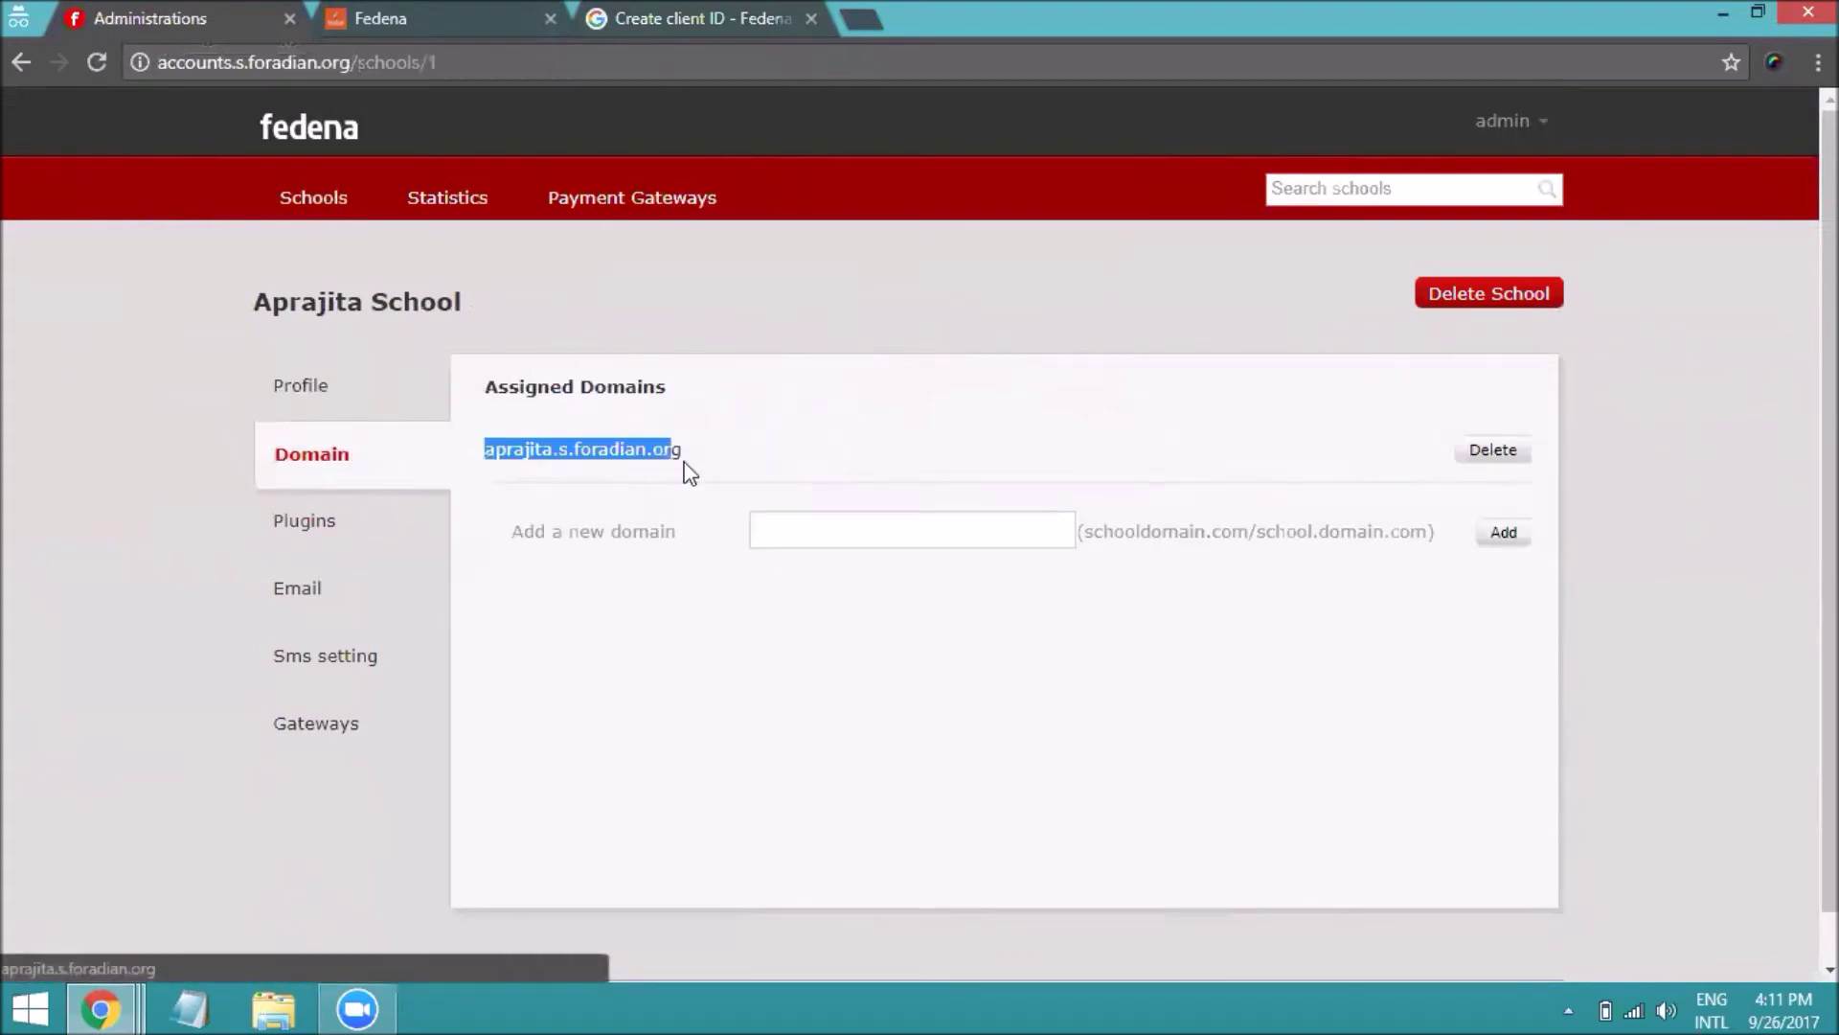
pyautogui.doubleClick(677, 460)
pyautogui.hotkey('ctrl', 'c')
pyautogui.hotkey('ctrl', 'Tab')
pyautogui.click(492, 900)
pyautogui.hotkey('ctrl', 'v')
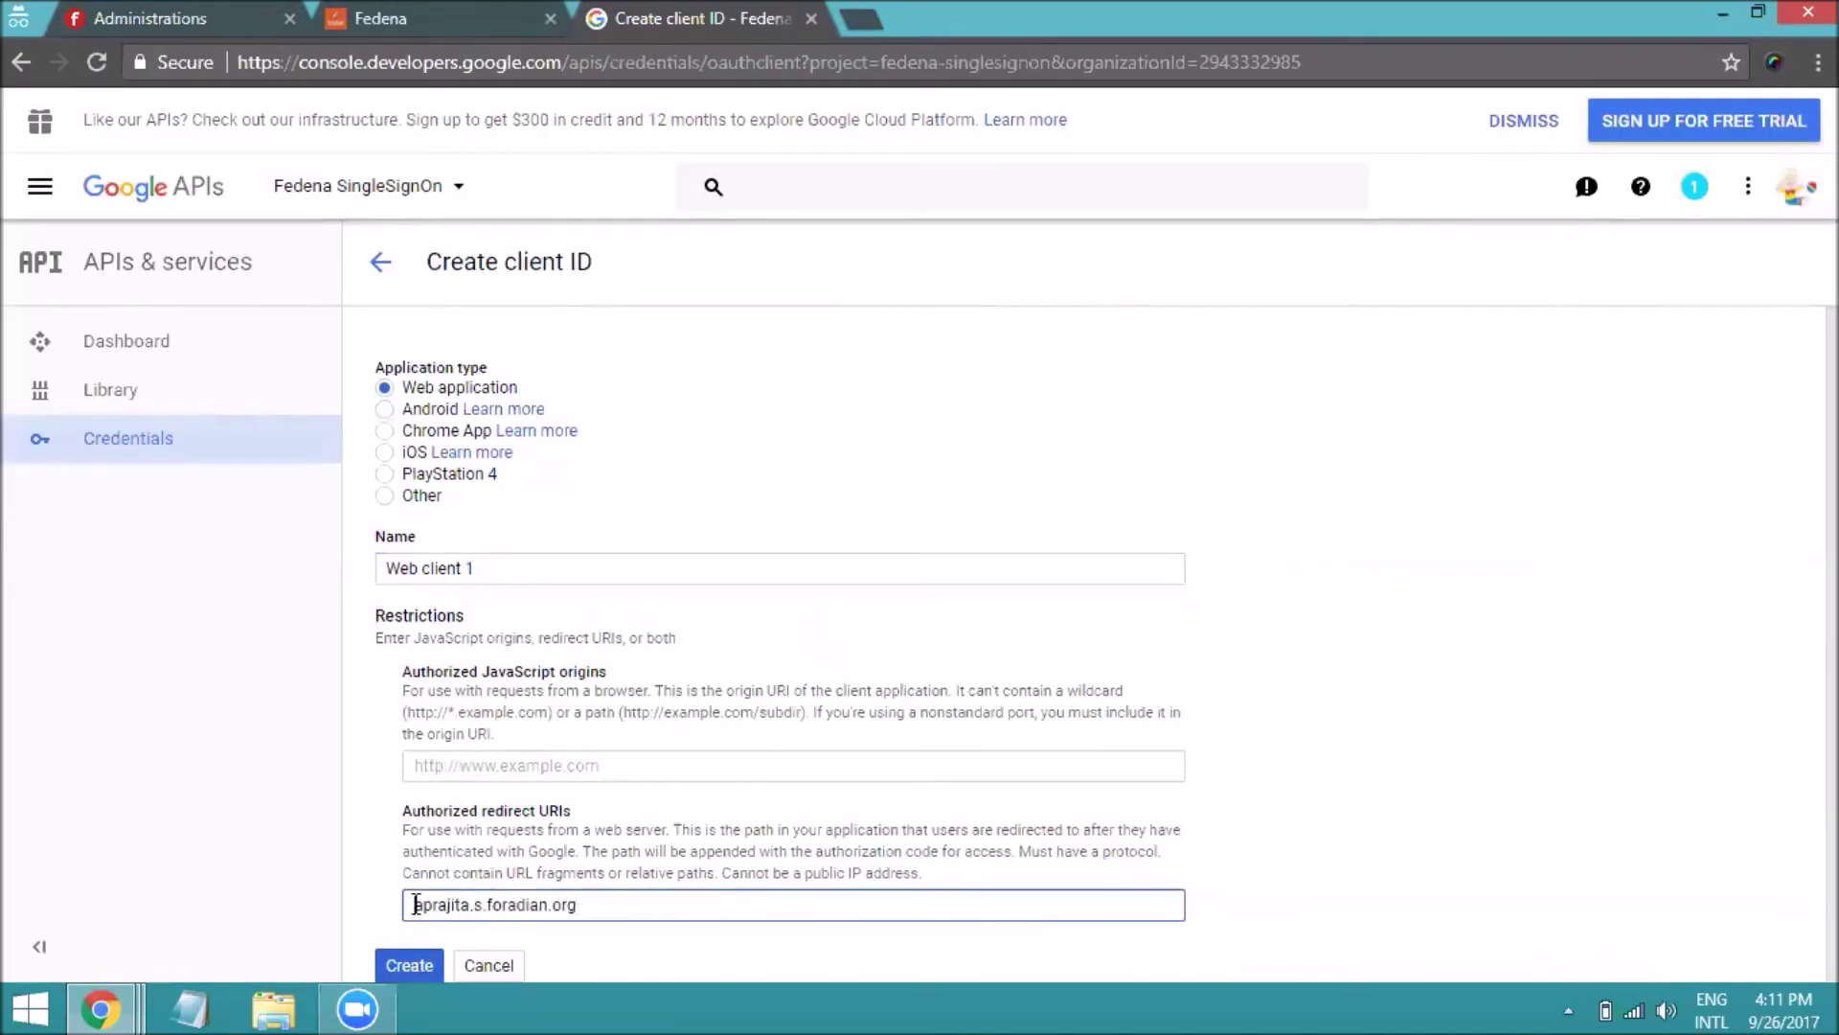
pyautogui.click(417, 905)
pyautogui.write('http')
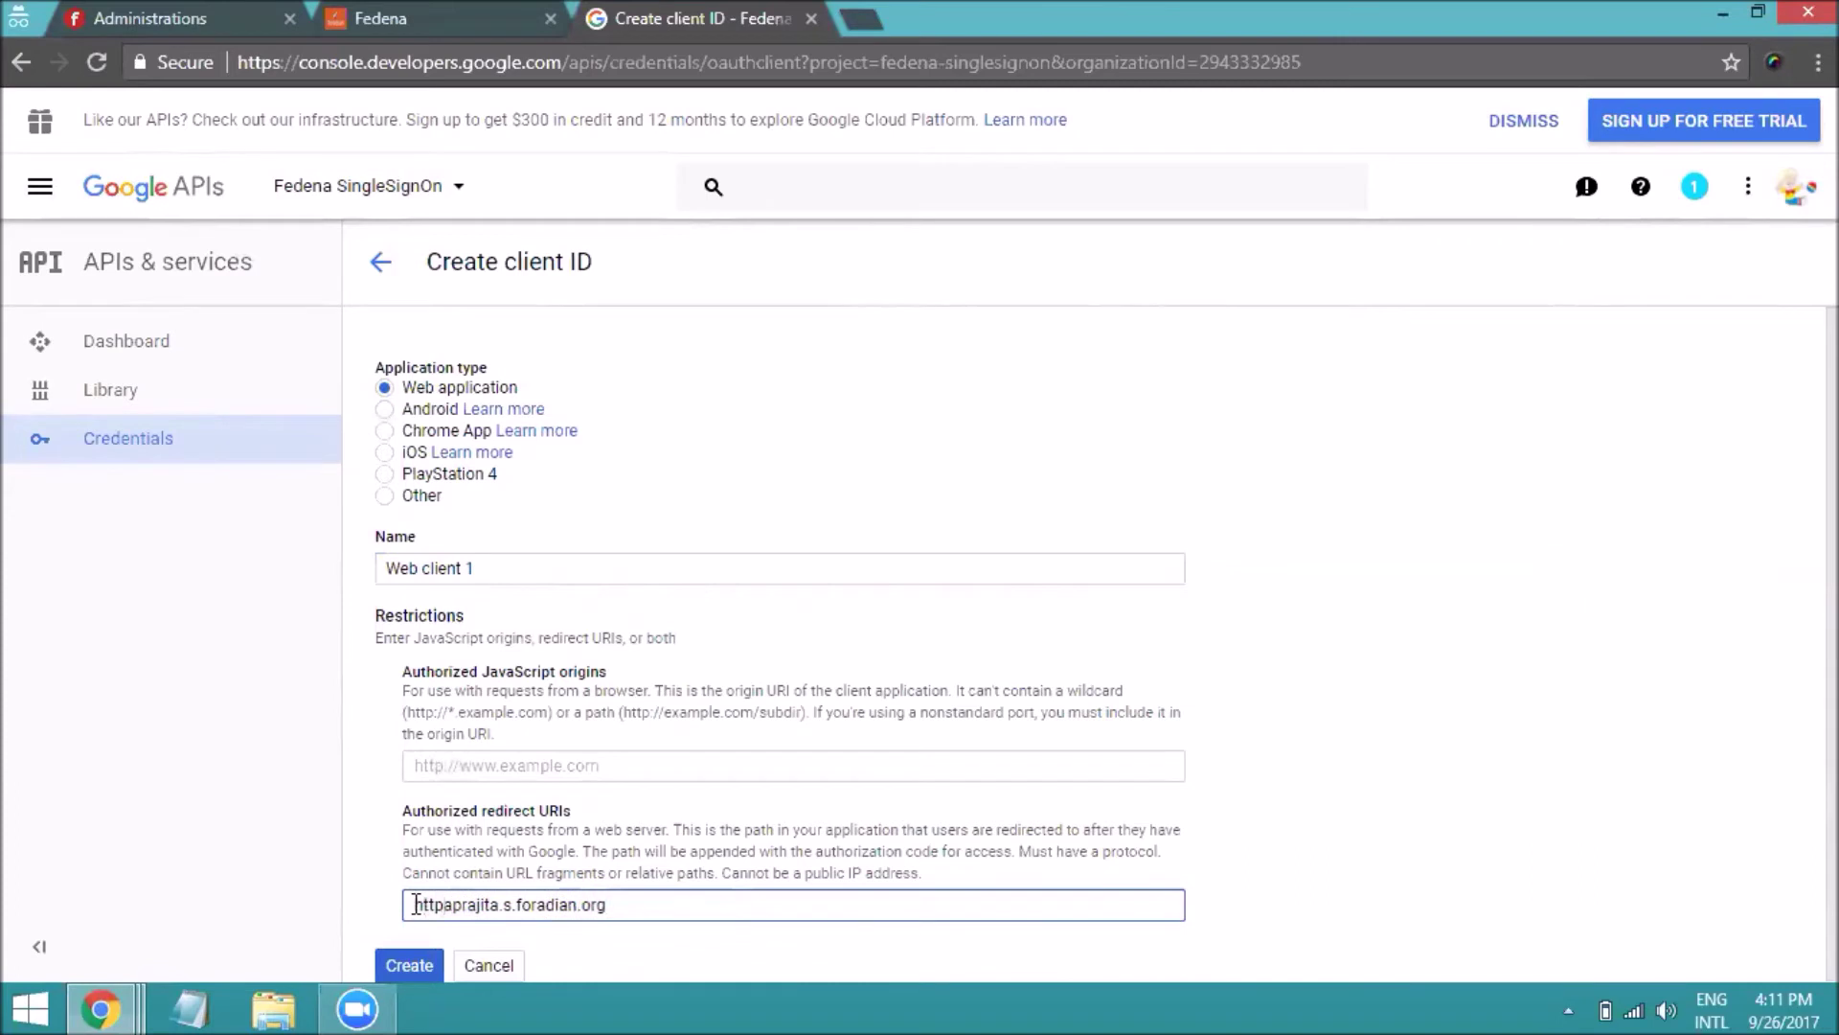
pyautogui.write('://')
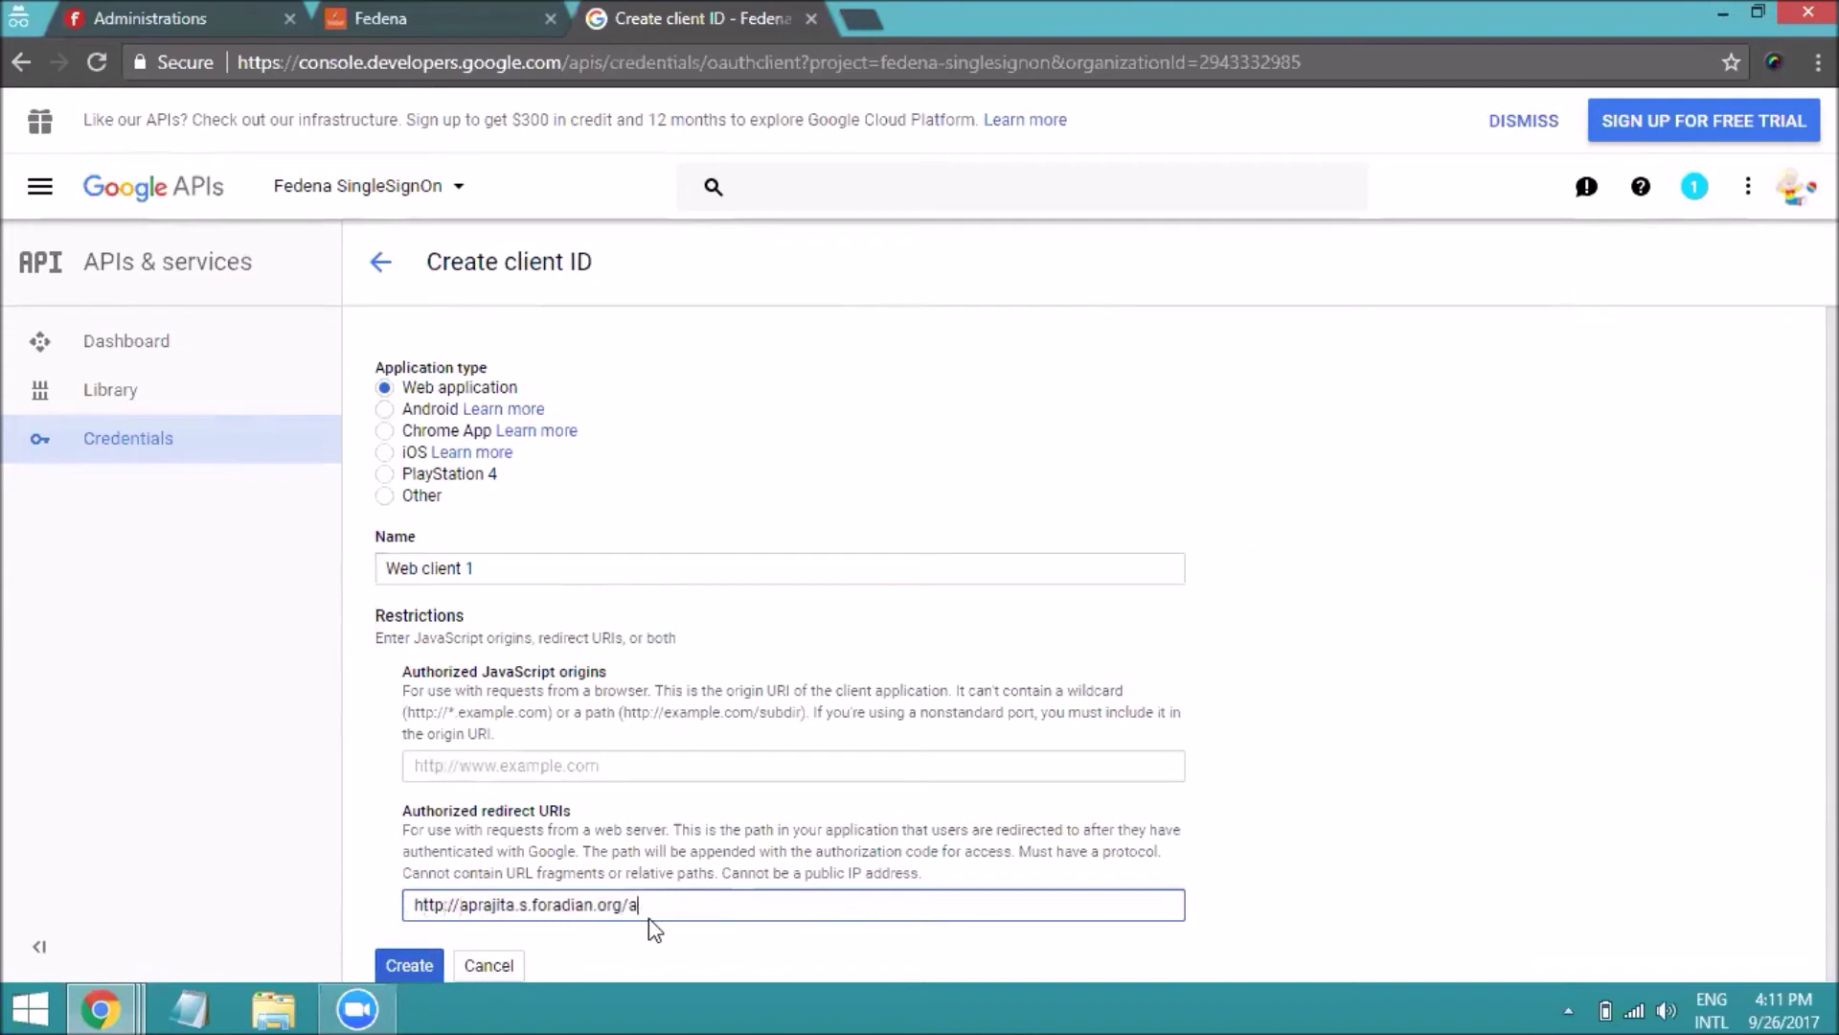
pyautogui.write('/authenticate')
pyautogui.press('Return')
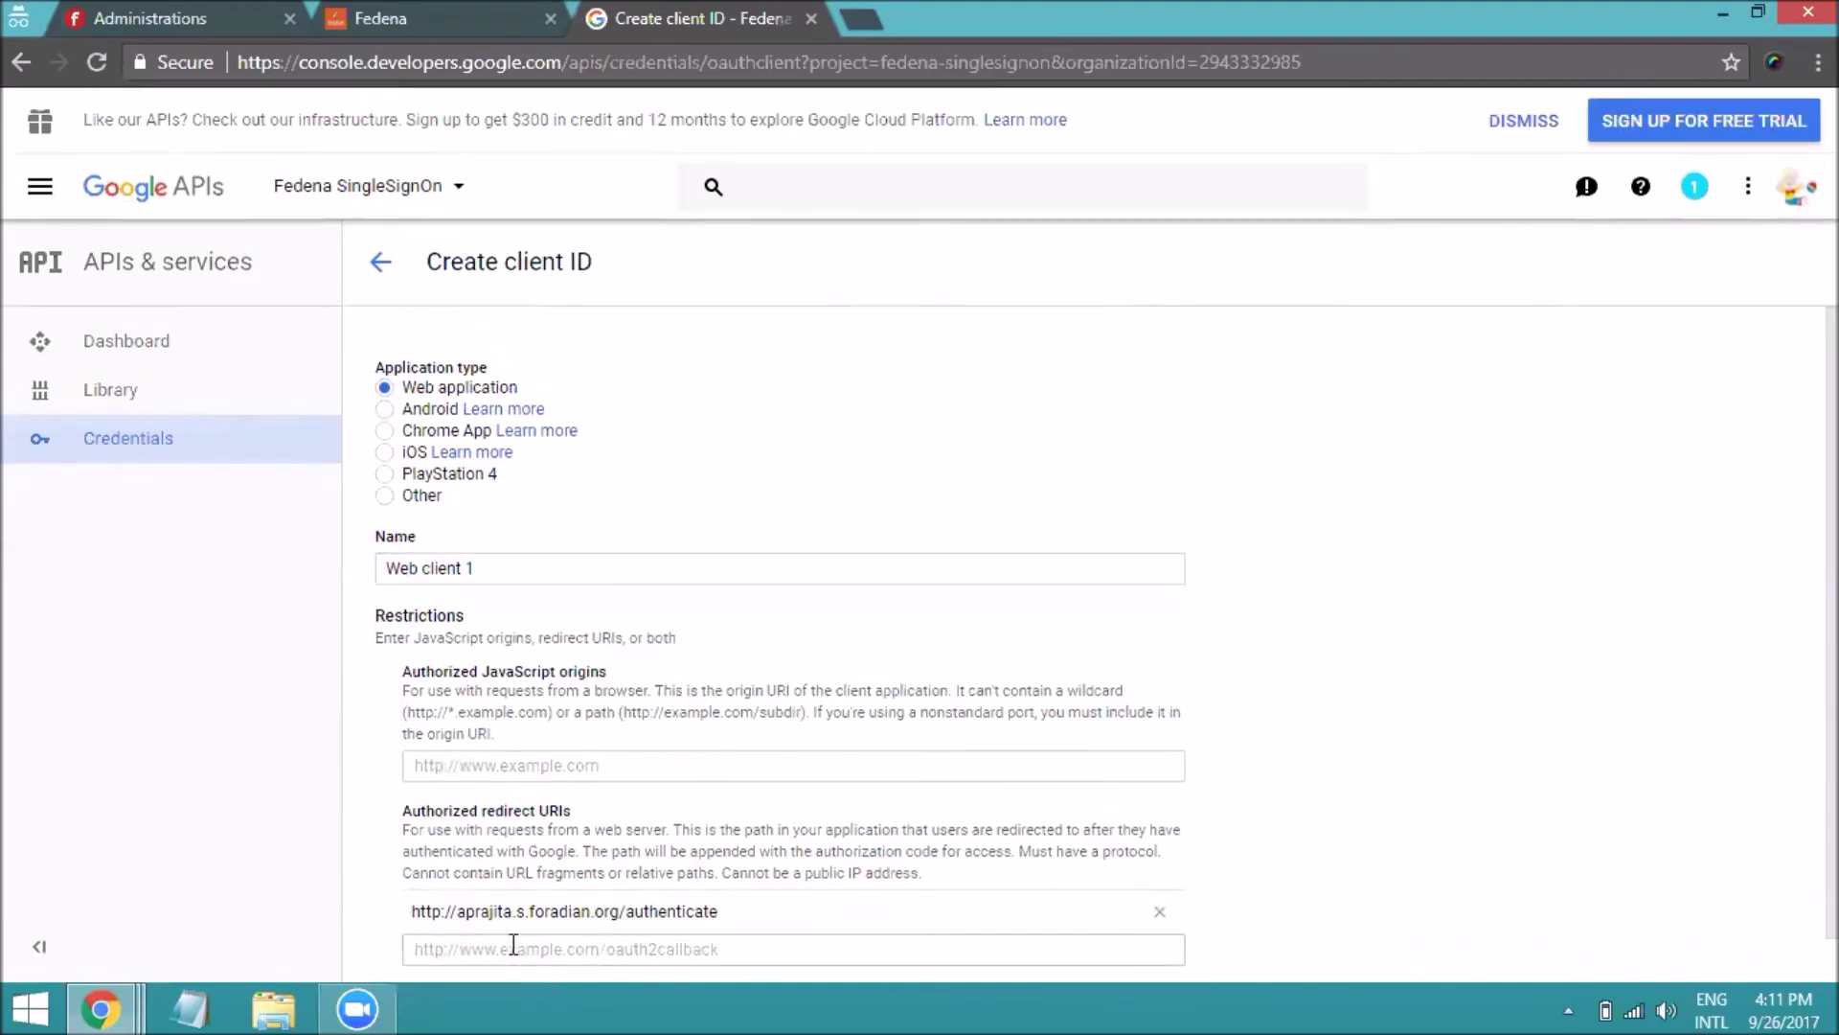
pyautogui.hotkey('ctrl', '-')
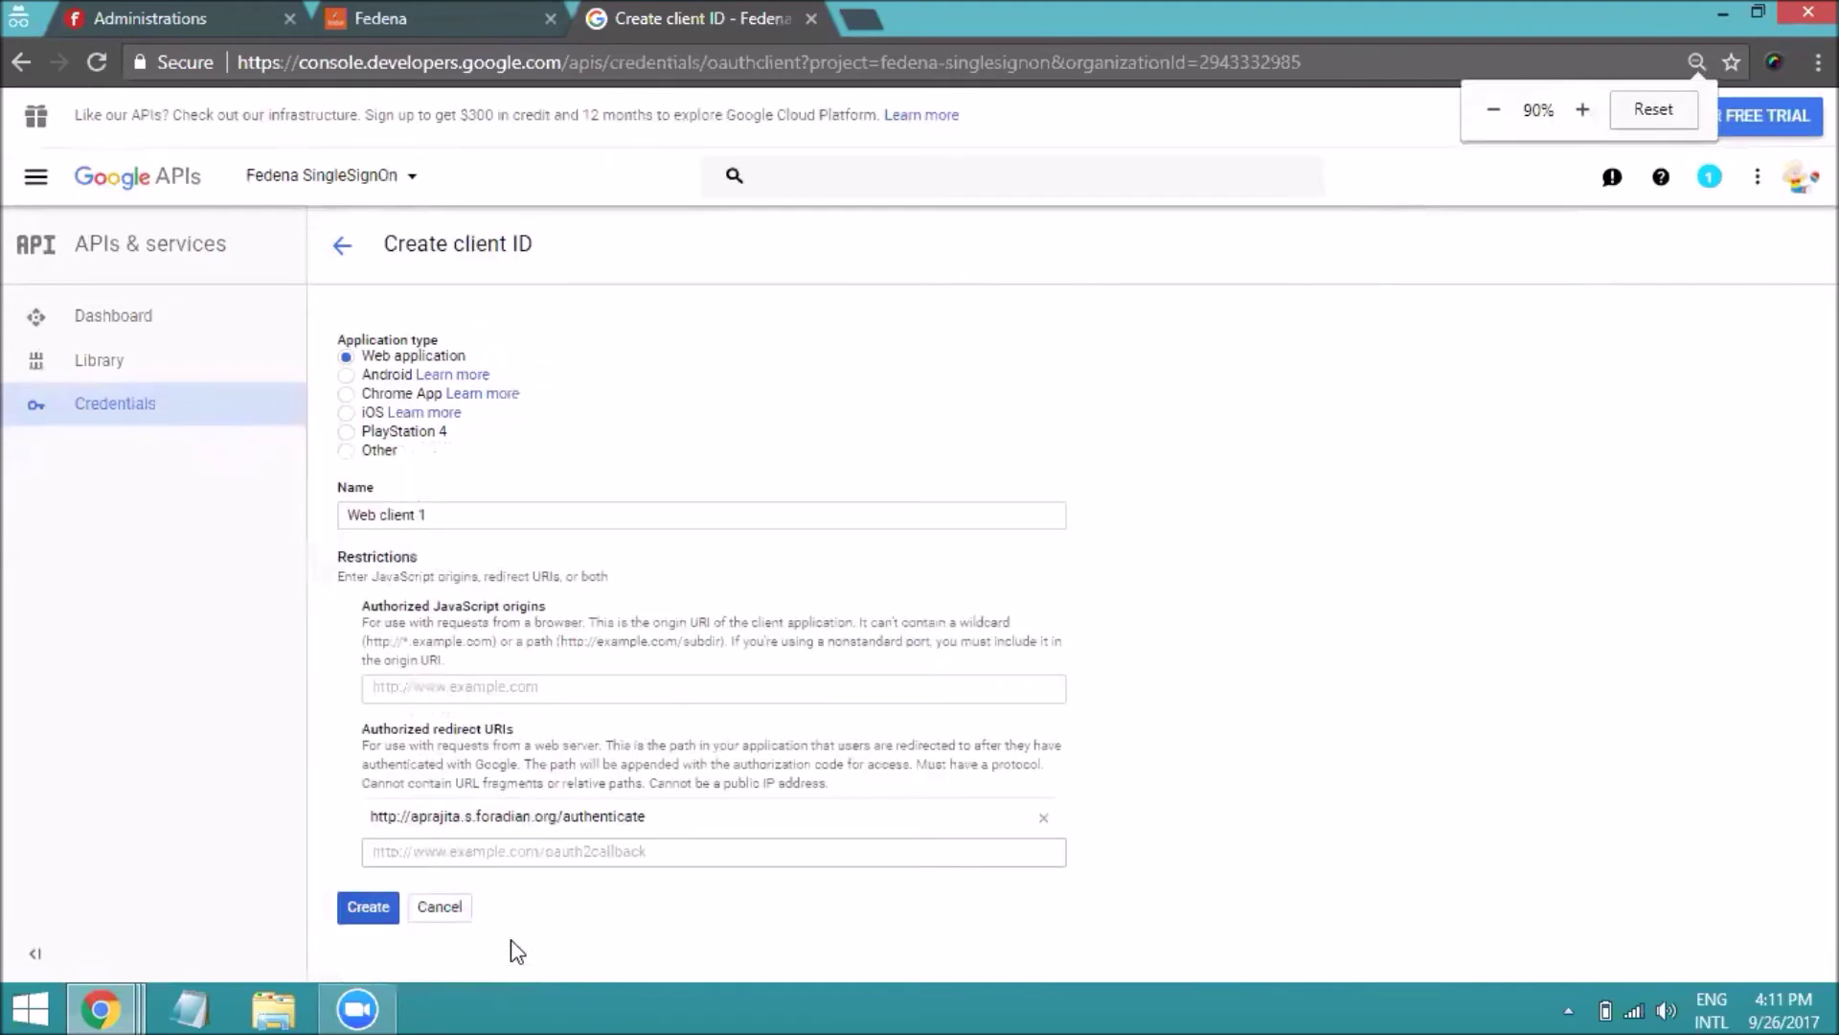
# Create the Web client 1 OAuth client and copy its new client ID
pyautogui.click(375, 908)
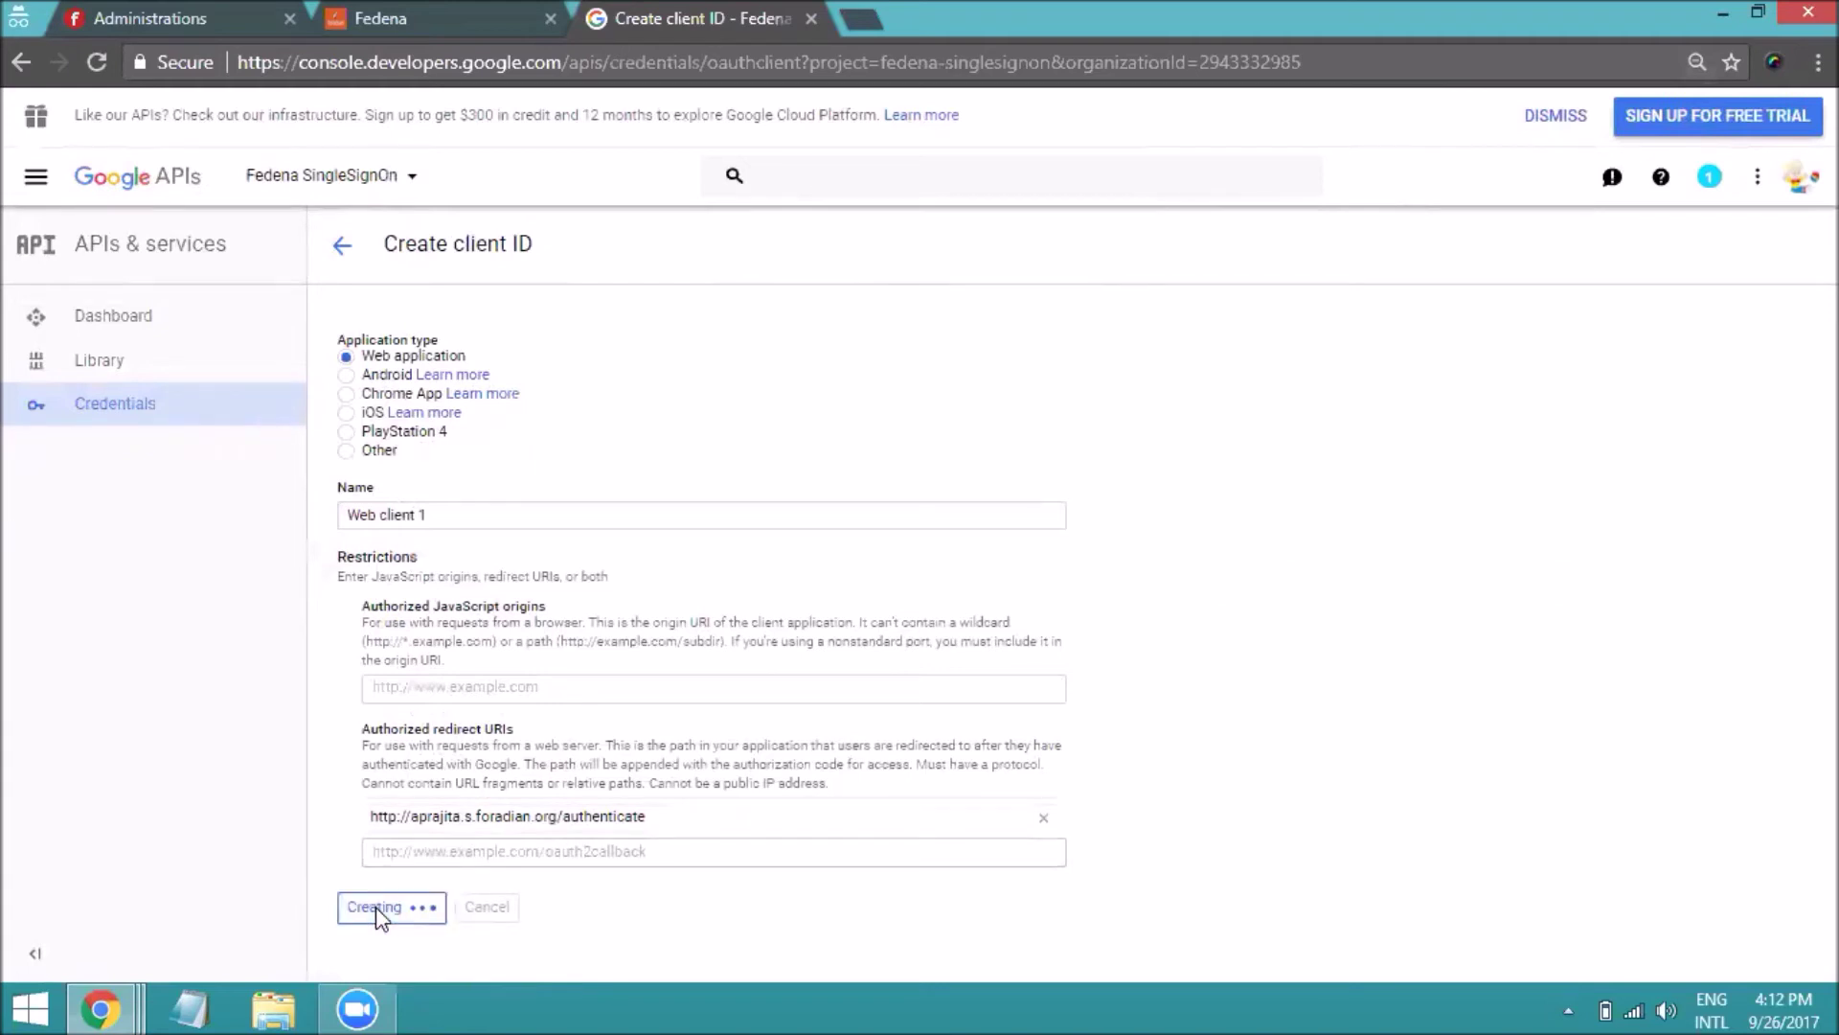
pyautogui.hotkey('ctrl', '+')
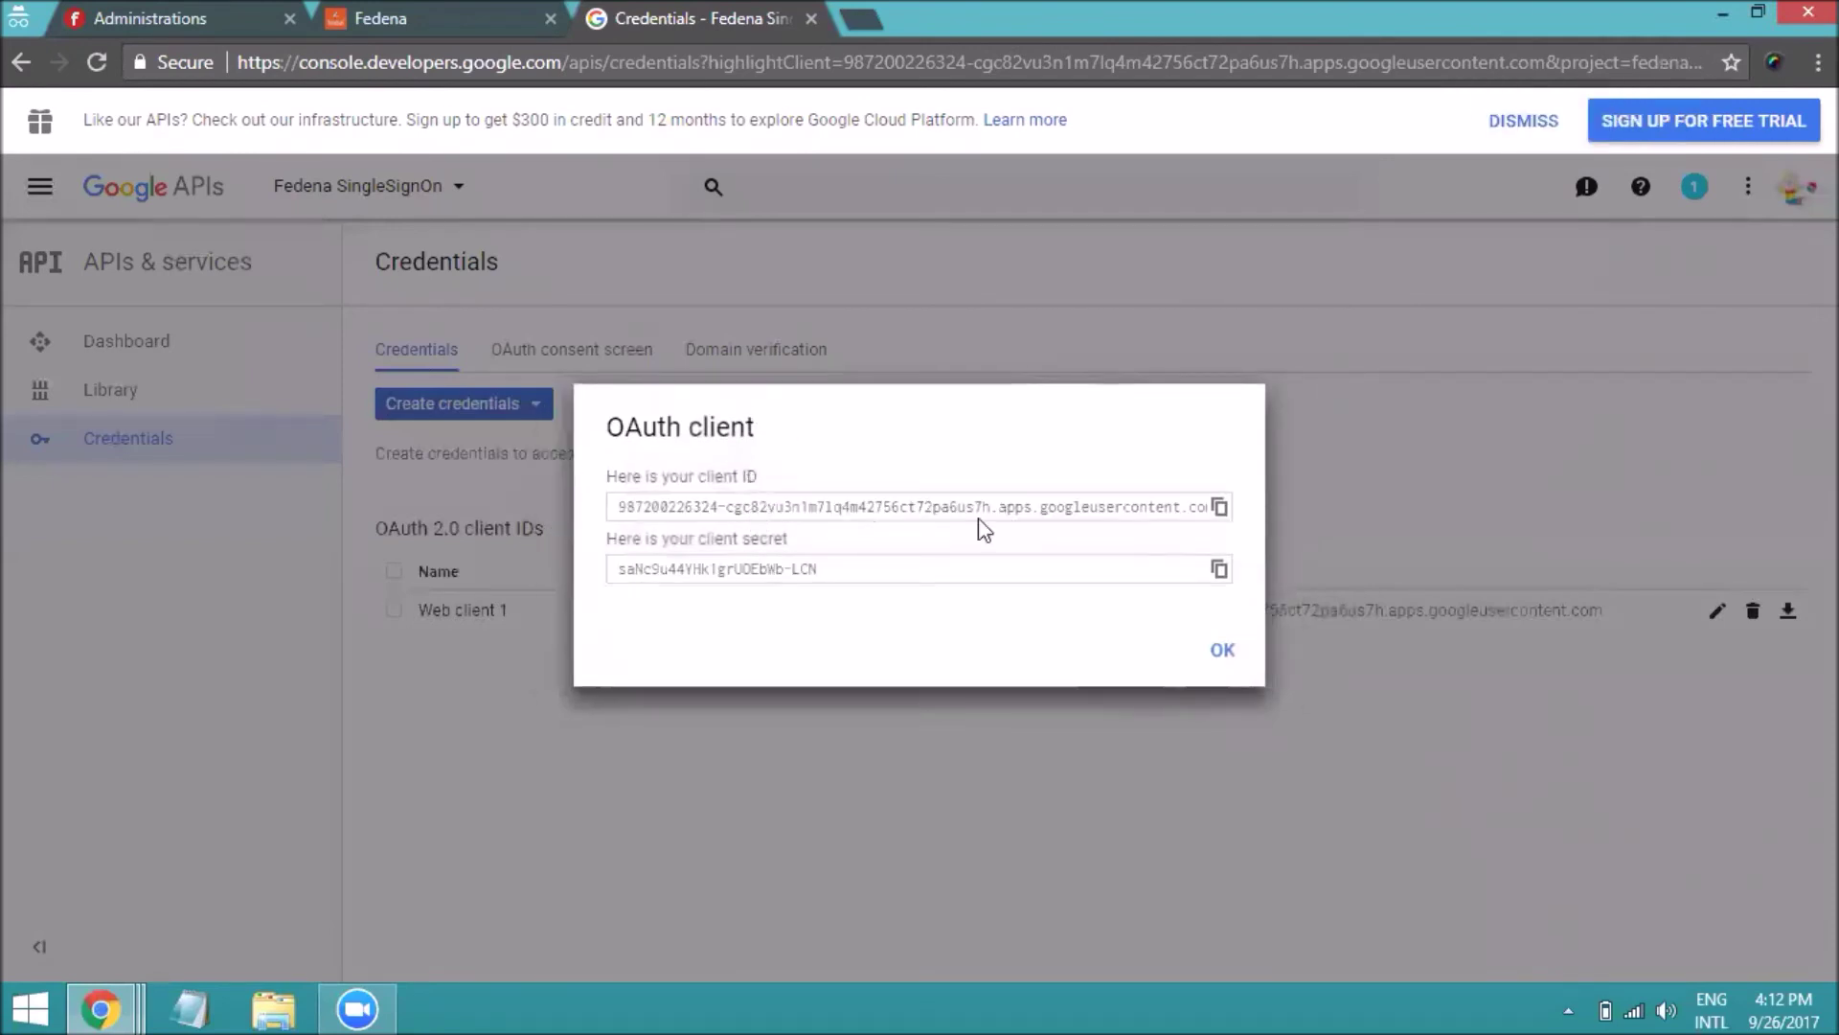
pyautogui.click(1219, 507)
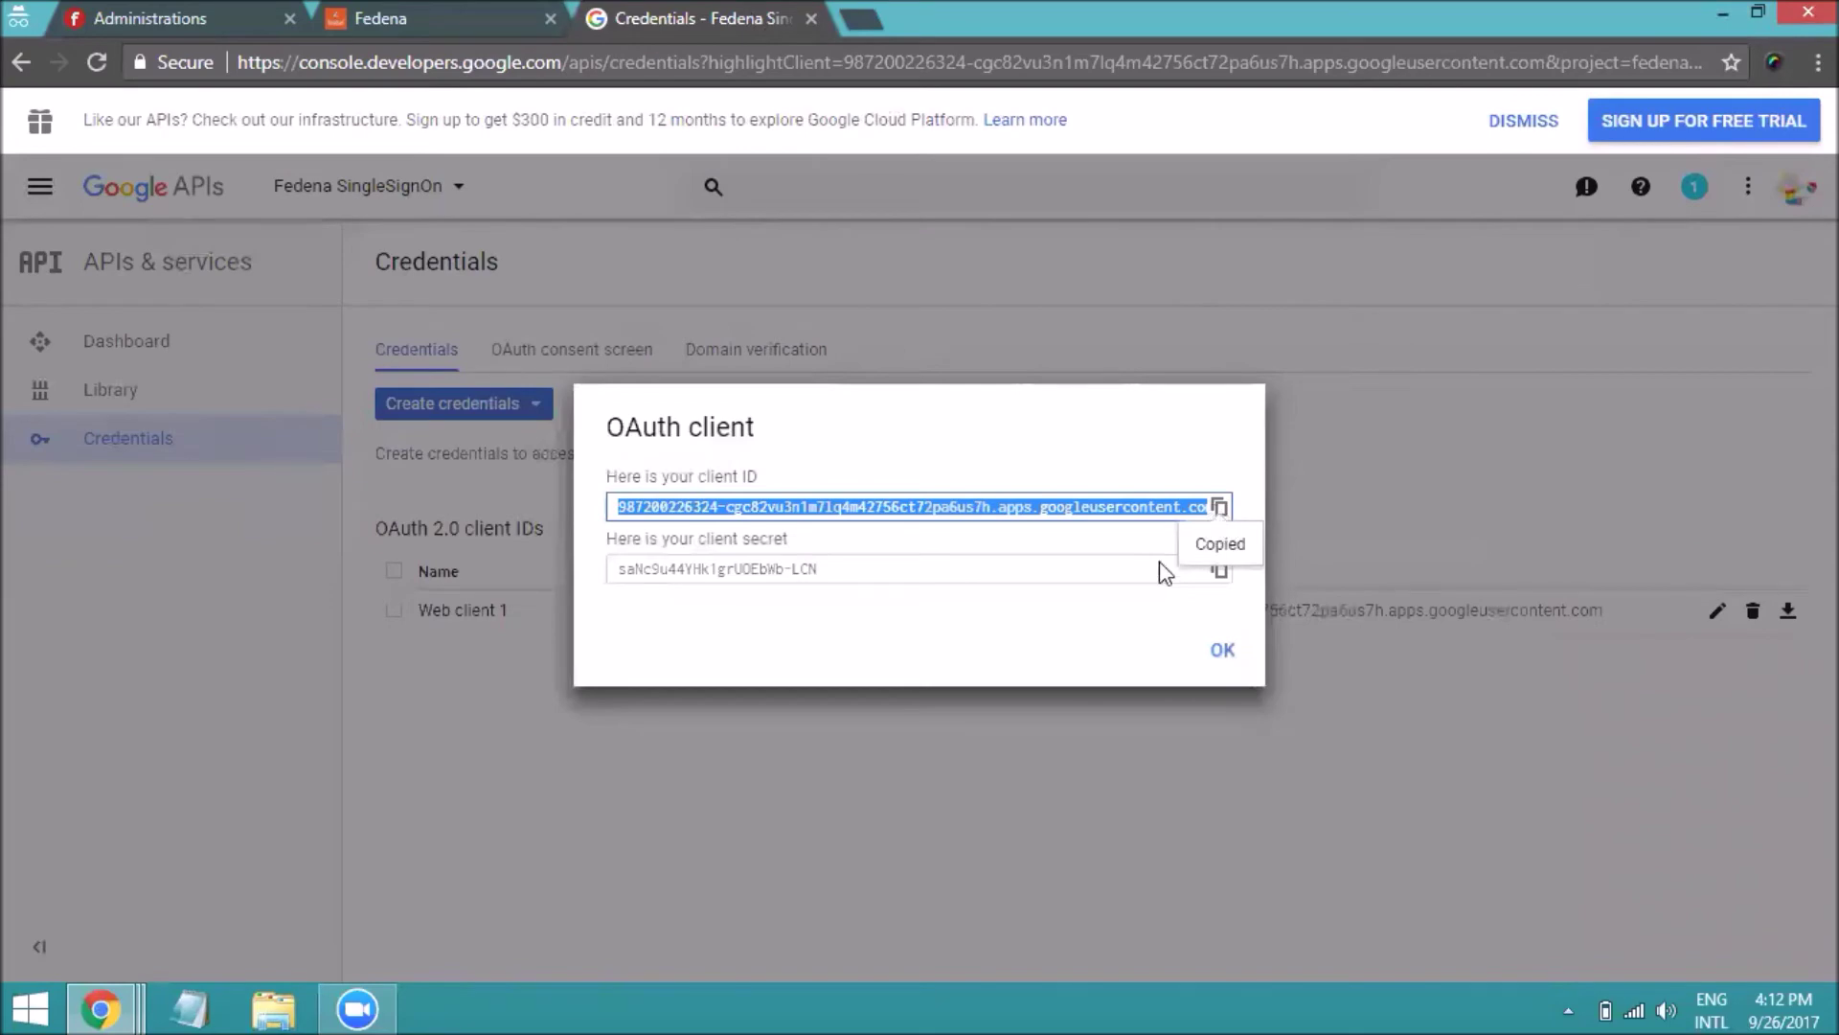
pyautogui.click(204, 19)
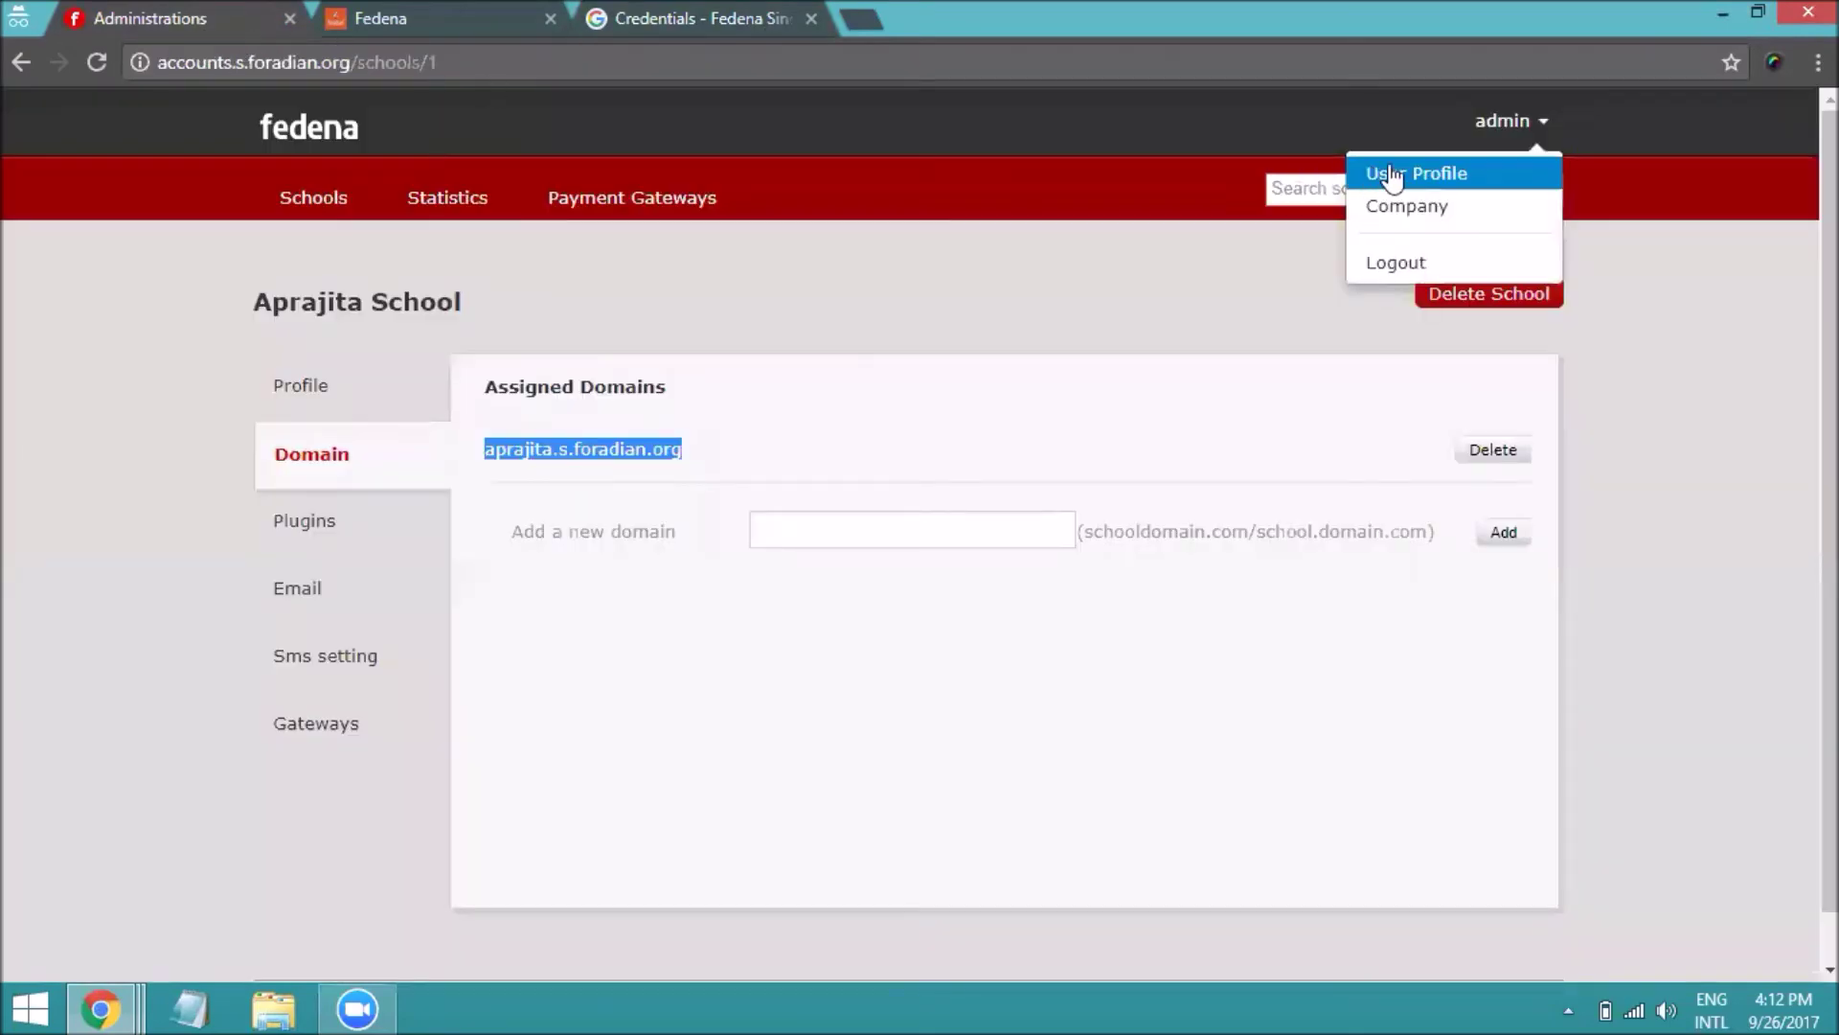
# Paste the new client ID into Client key in Fedena's Google OAuth plugin settings
pyautogui.click(1437, 205)
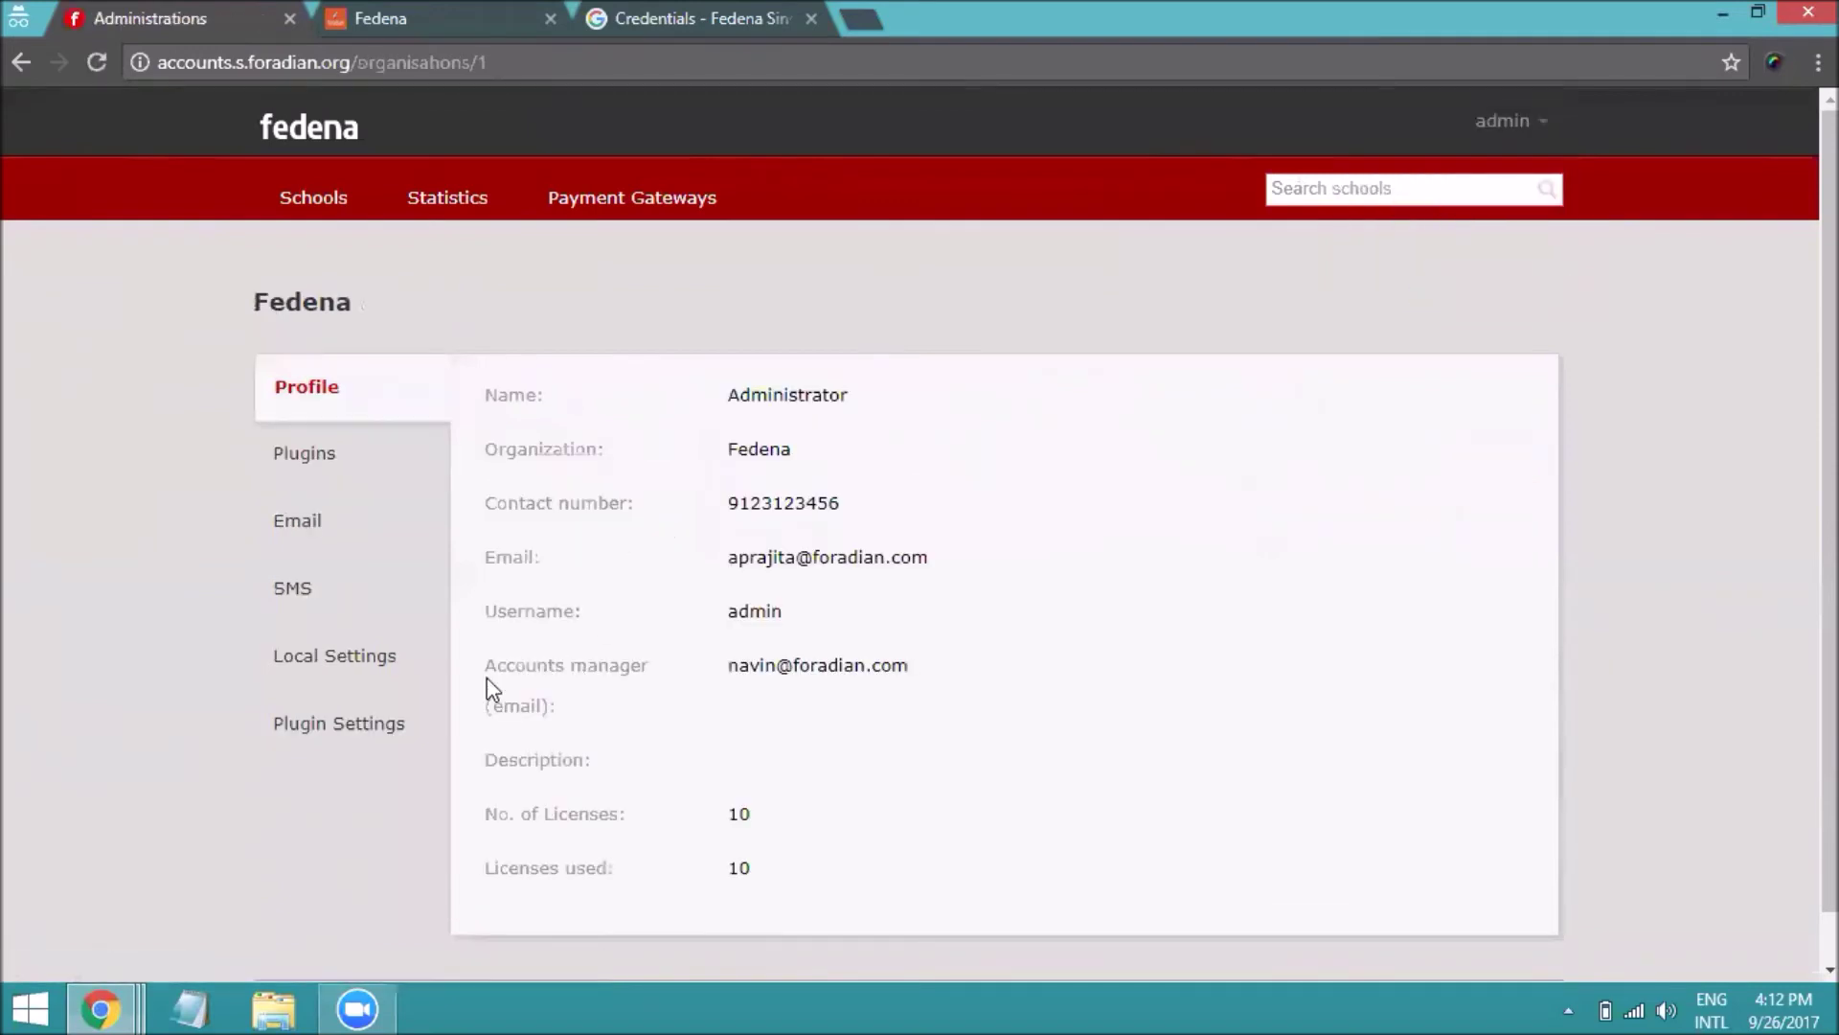
pyautogui.click(405, 730)
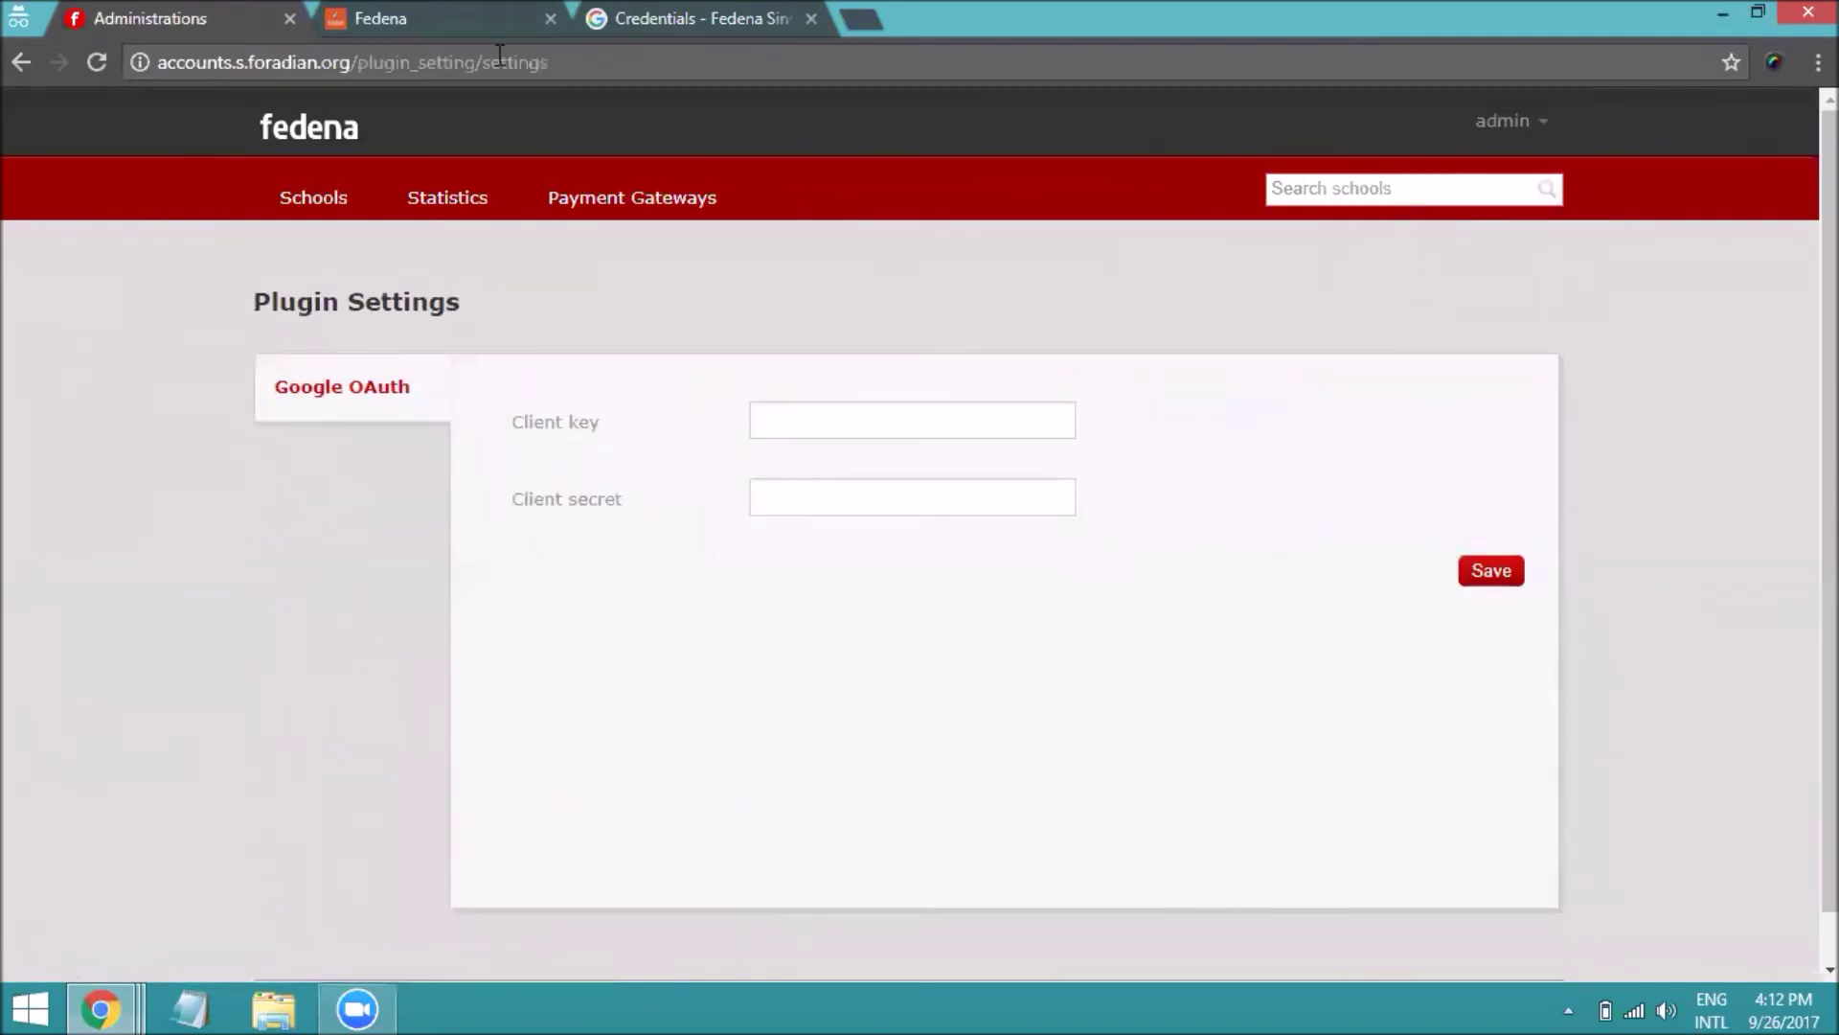
pyautogui.click(619, 26)
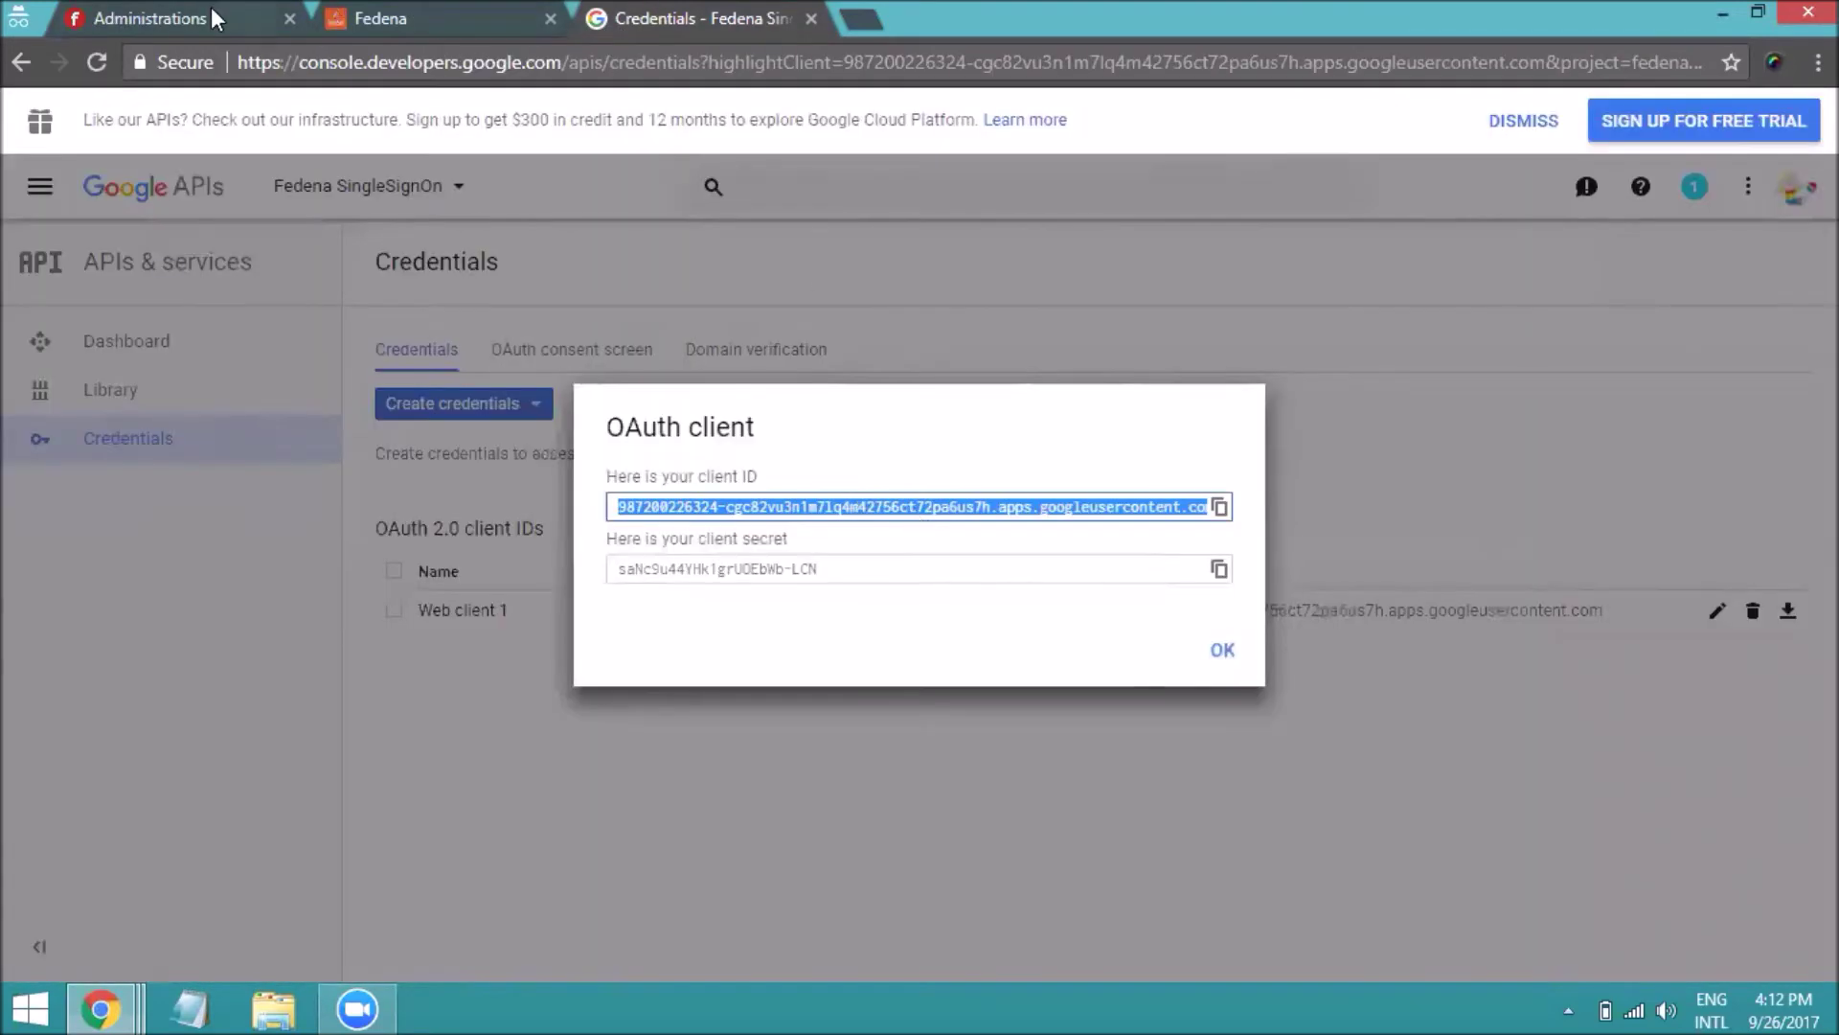
pyautogui.click(210, 18)
pyautogui.click(864, 424)
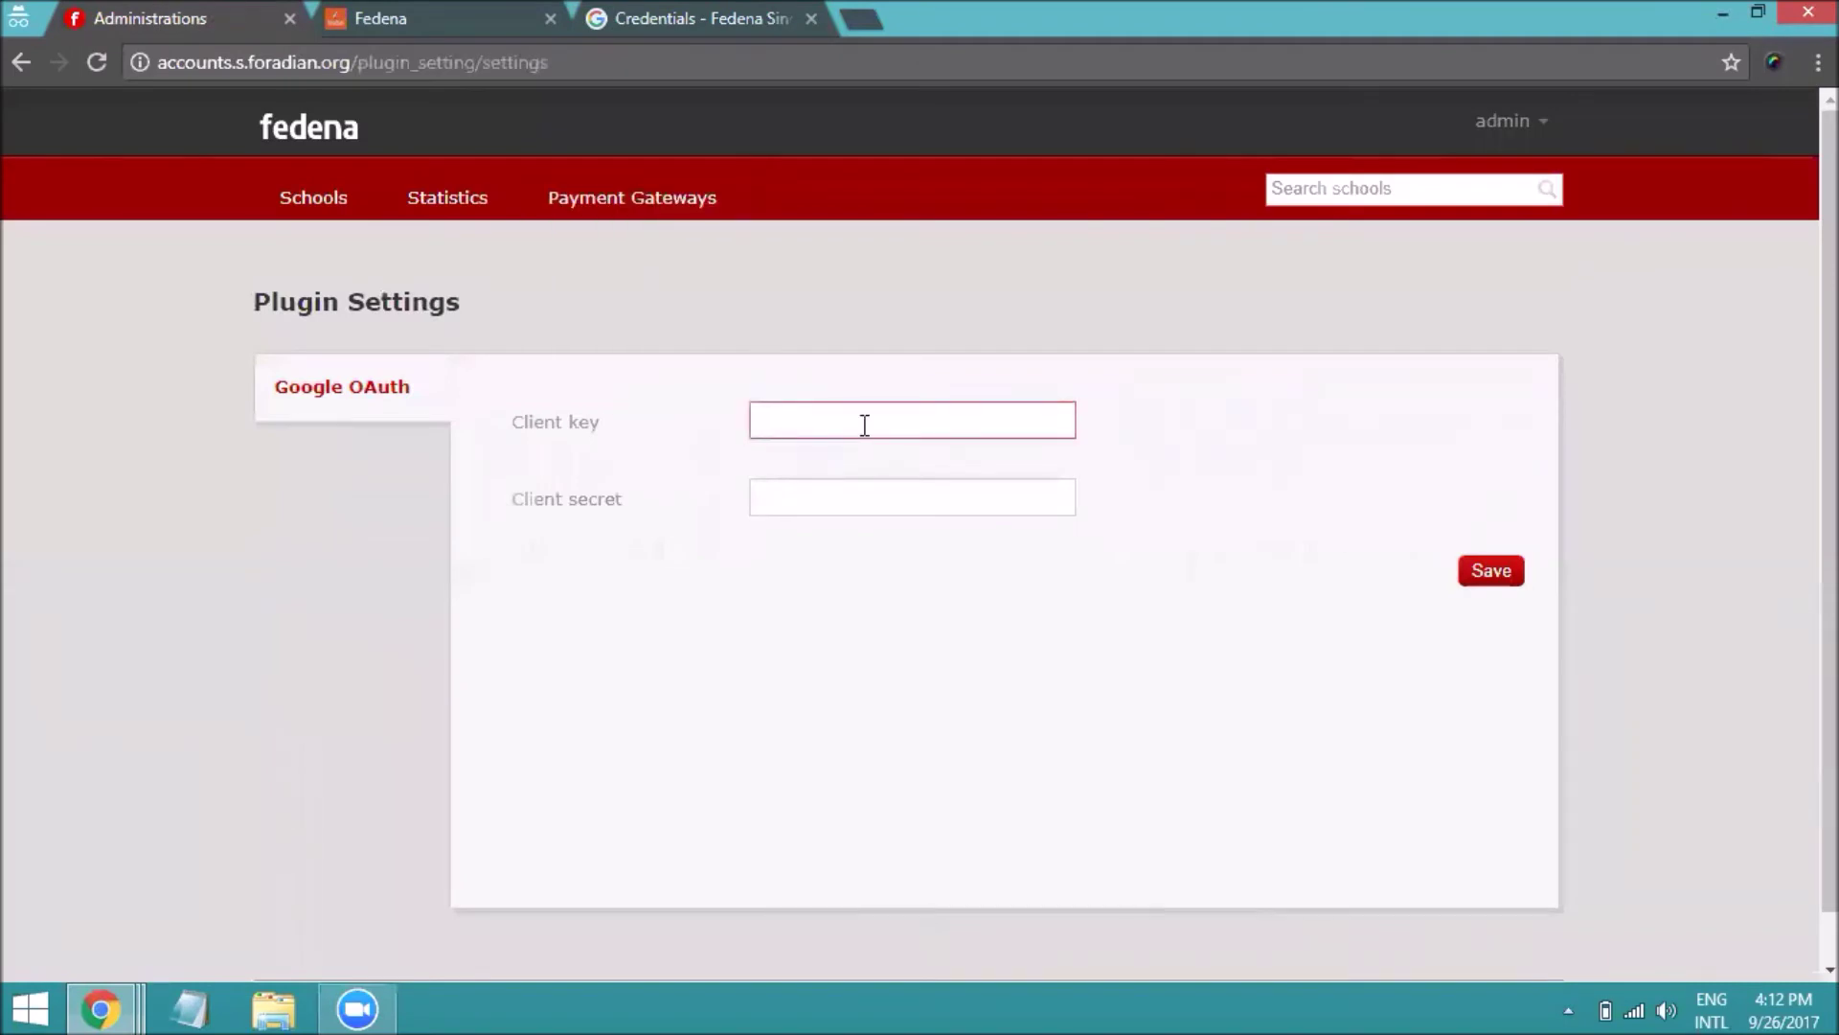
pyautogui.hotkey('ctrl', 'v')
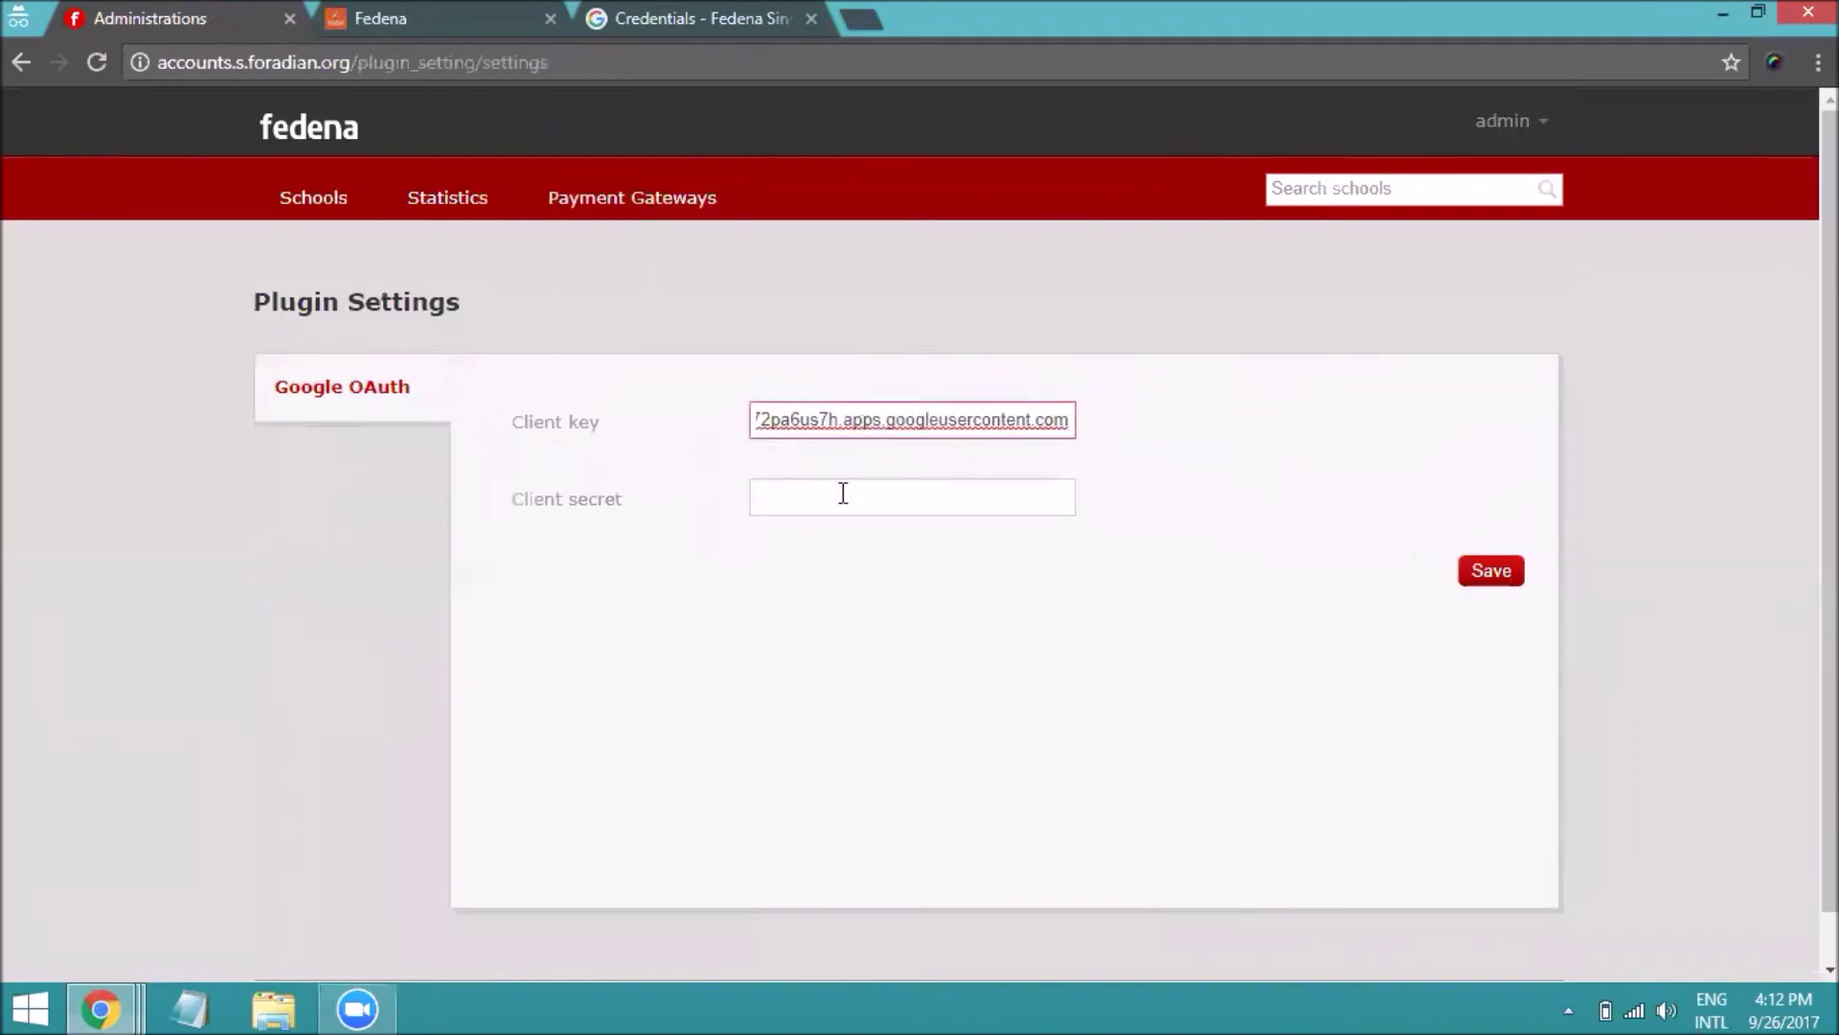
# Paste the Google client secret into Client secret and save the plugin settings
pyautogui.click(843, 493)
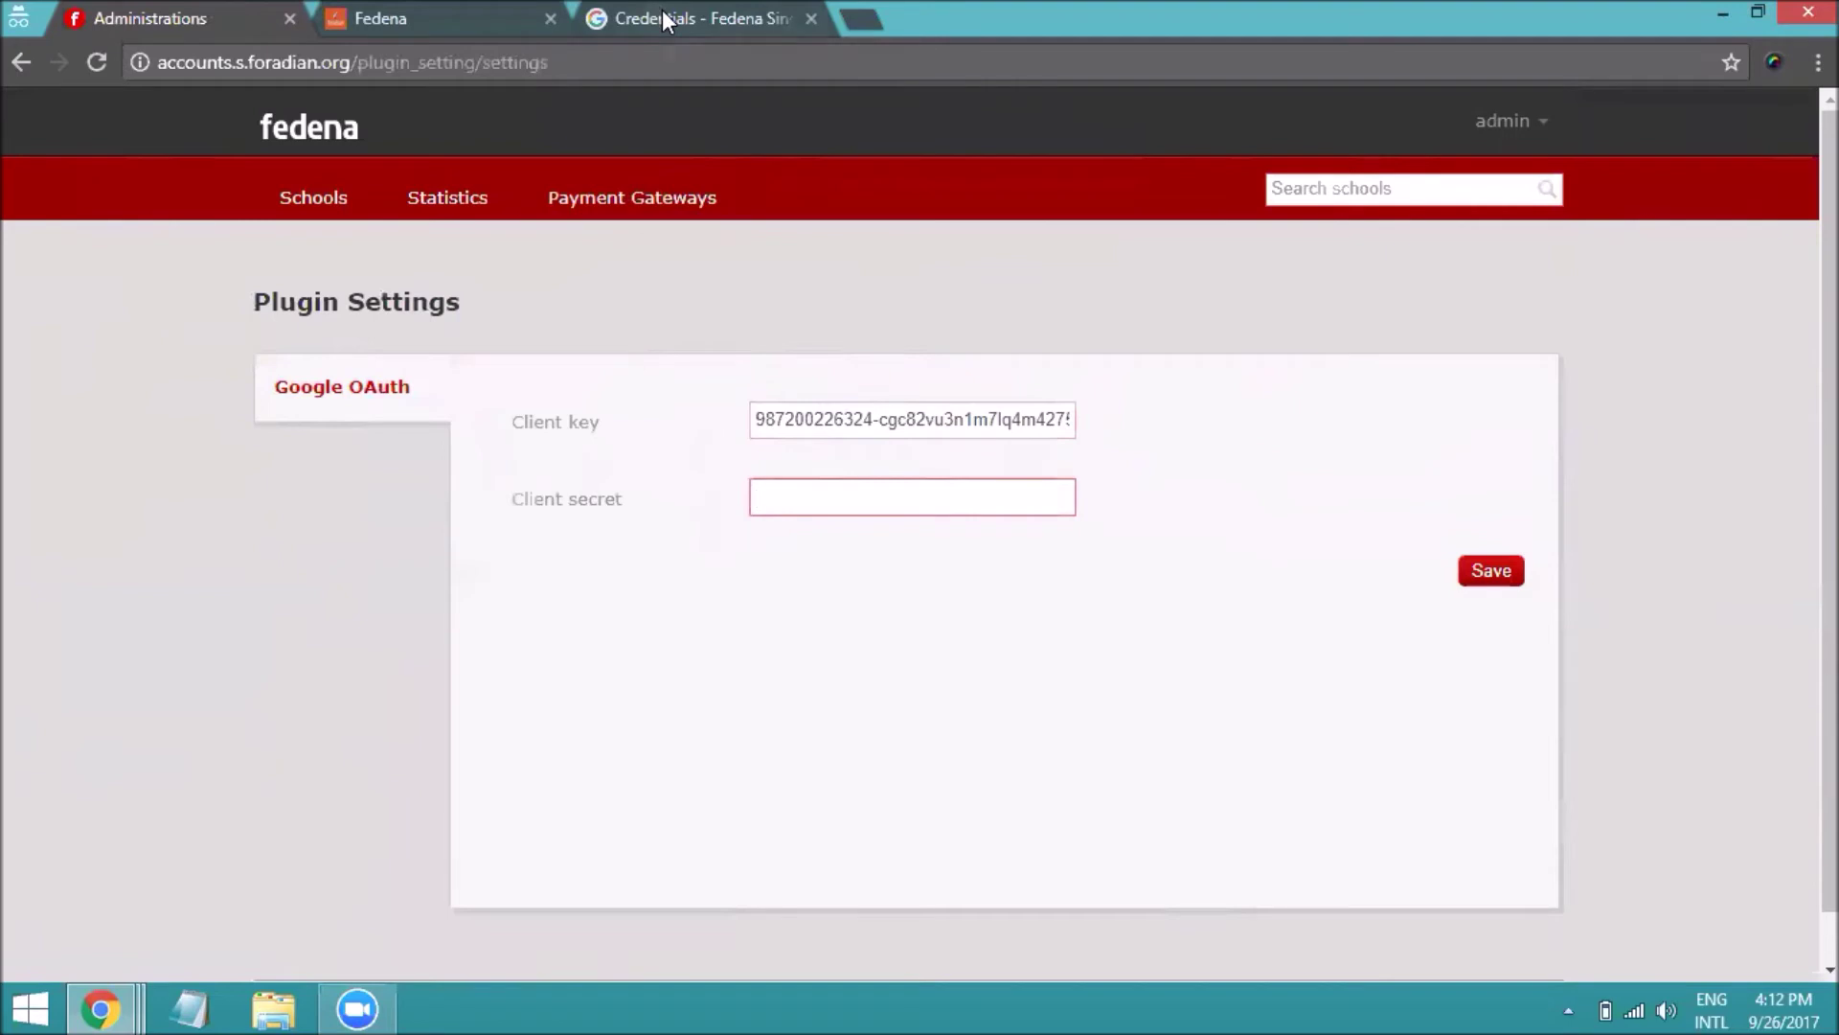
pyautogui.click(663, 11)
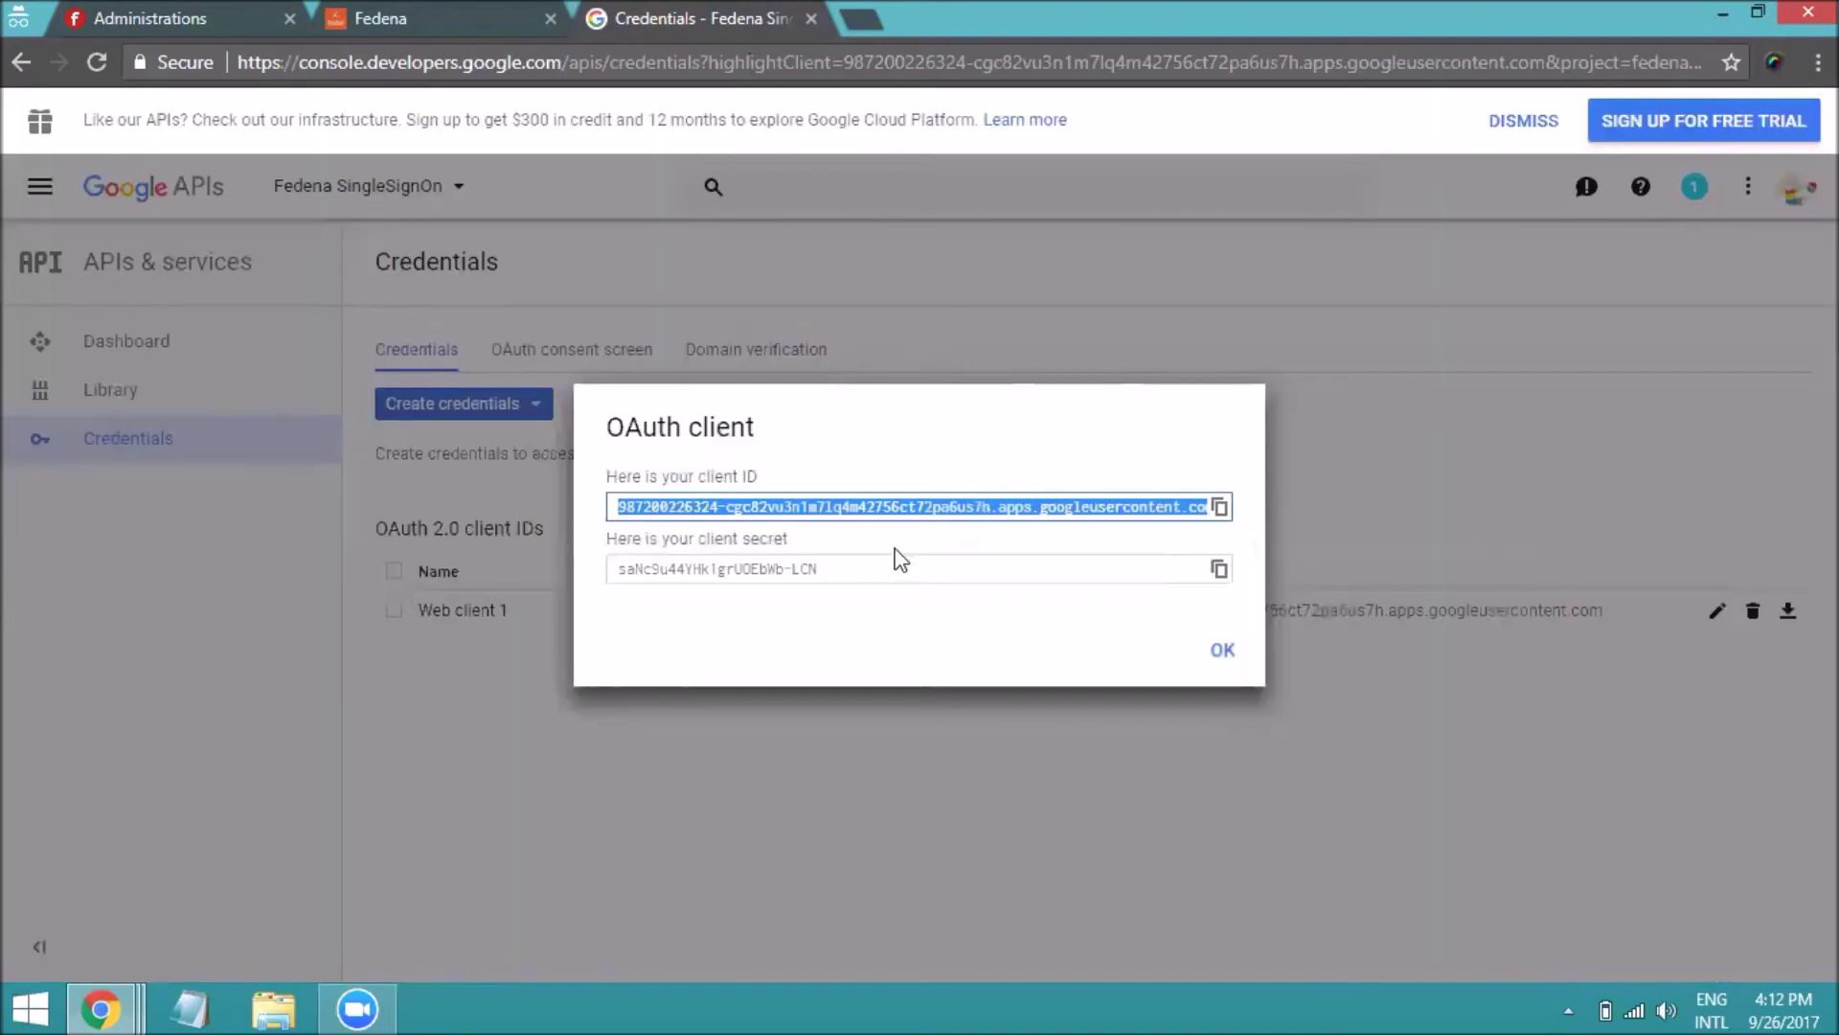
pyautogui.click(1218, 568)
pyautogui.click(451, 17)
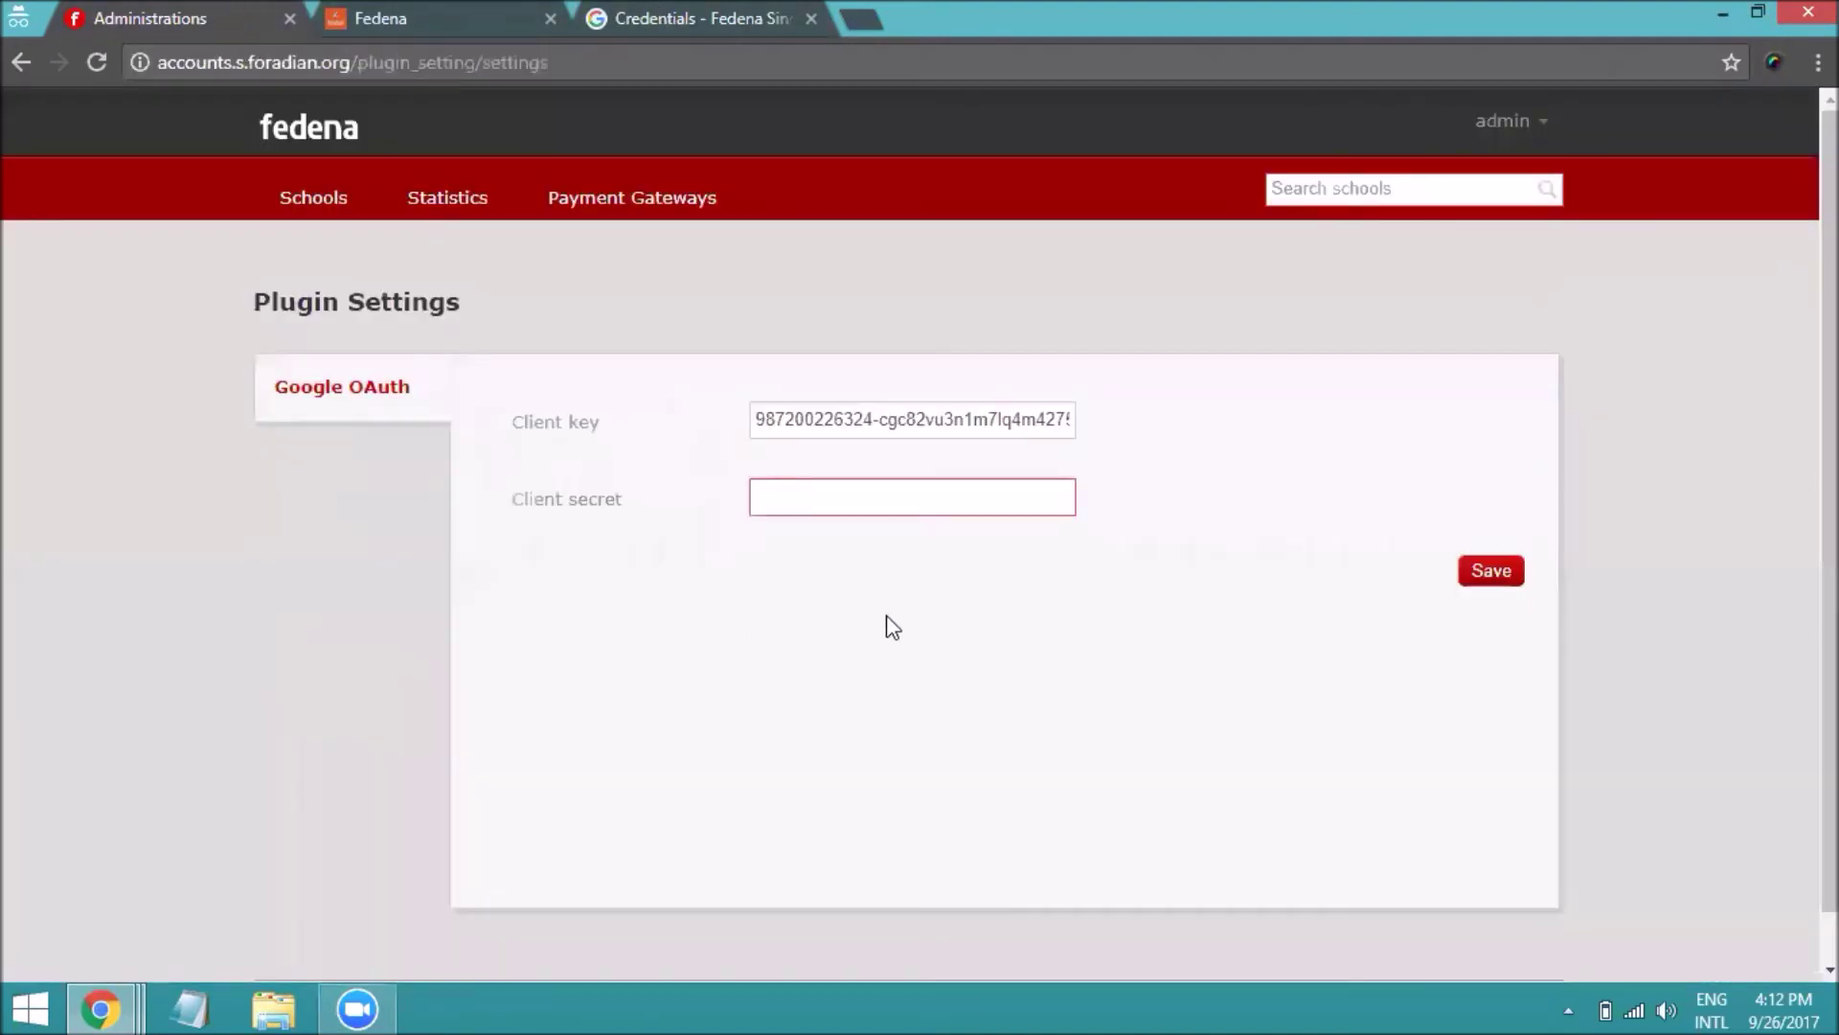
pyautogui.hotkey('ctrl', 'v')
pyautogui.click(1502, 582)
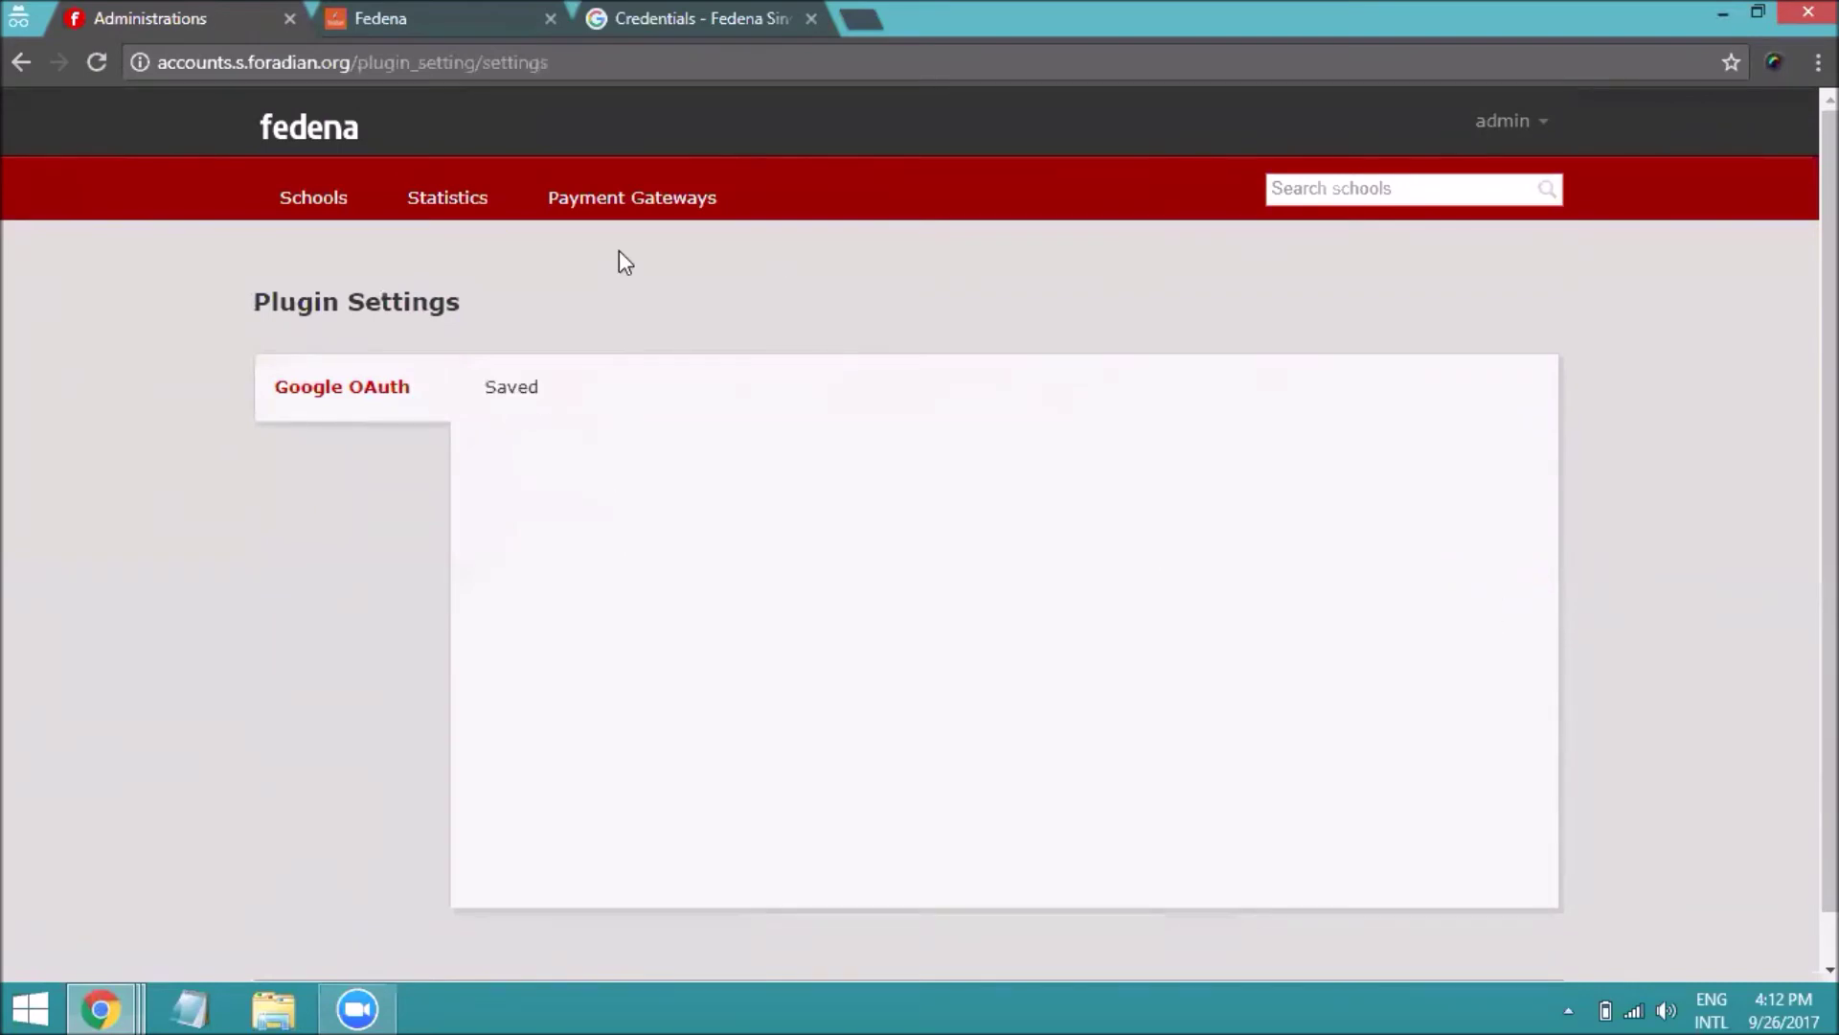
pyautogui.click(469, 17)
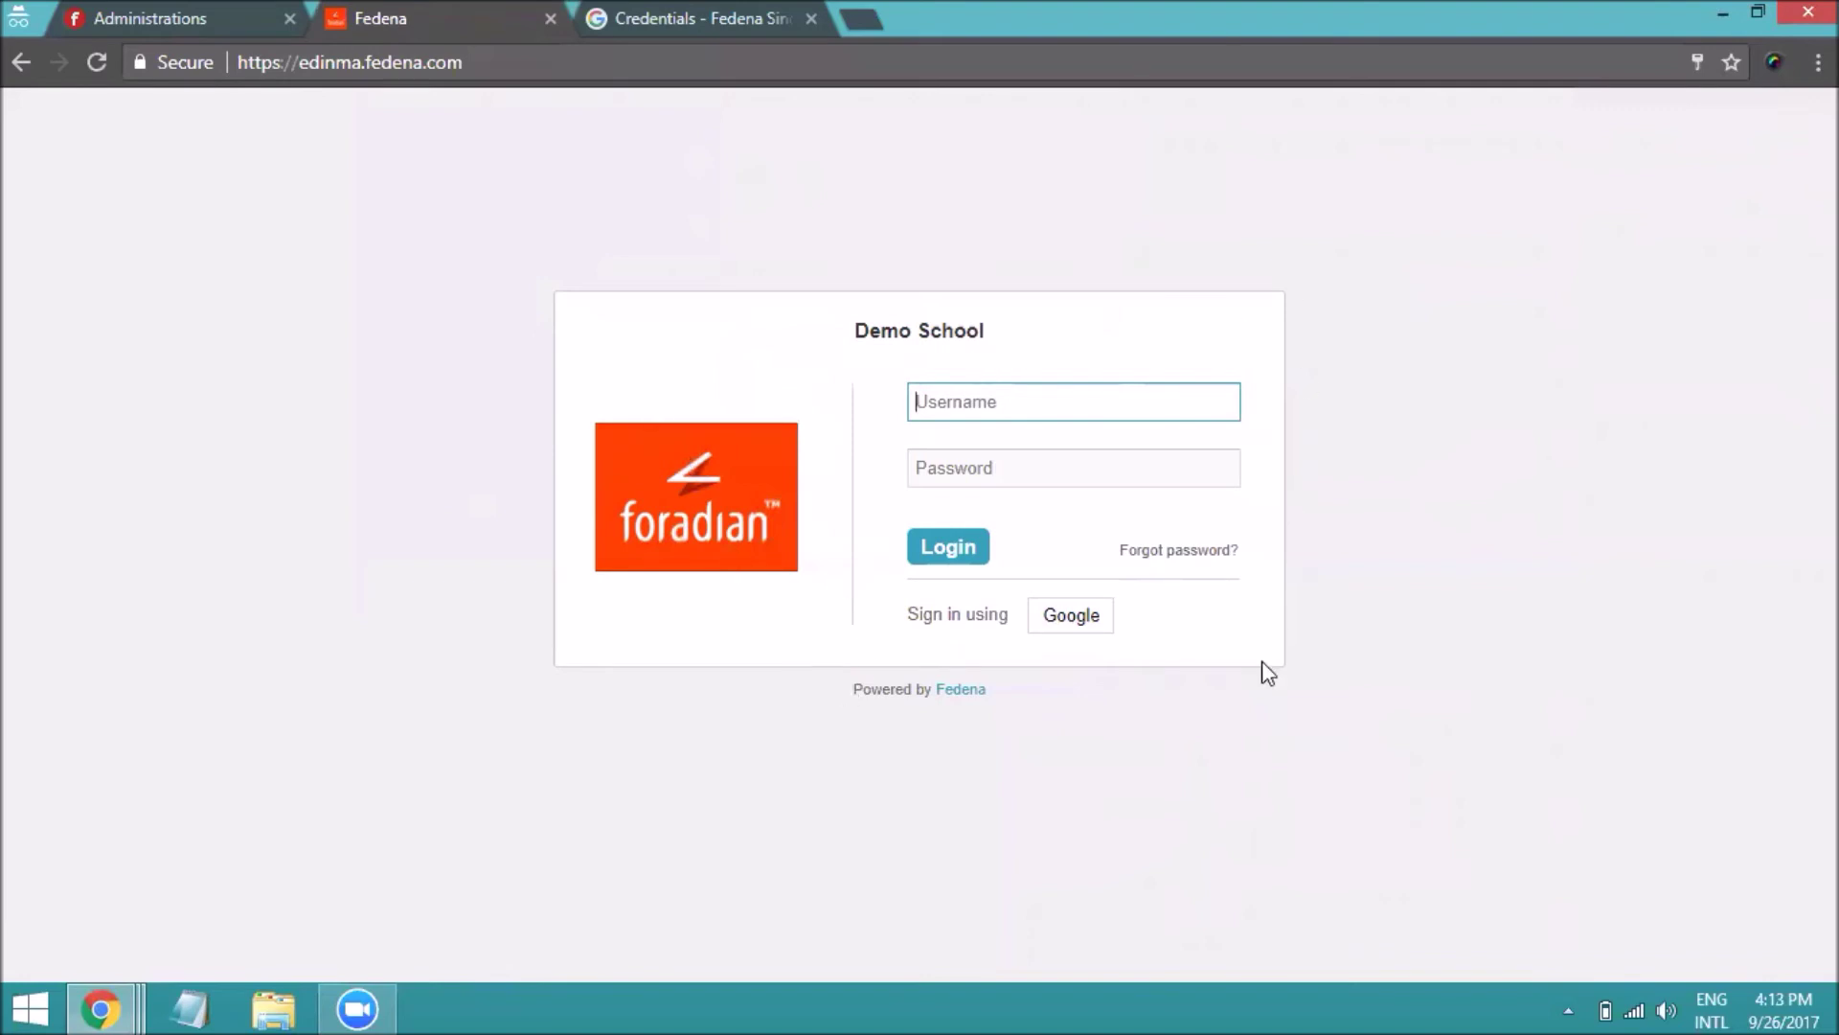
# Sign in to Demo School using the Google button and check the signed-in account menu
pyautogui.click(1066, 623)
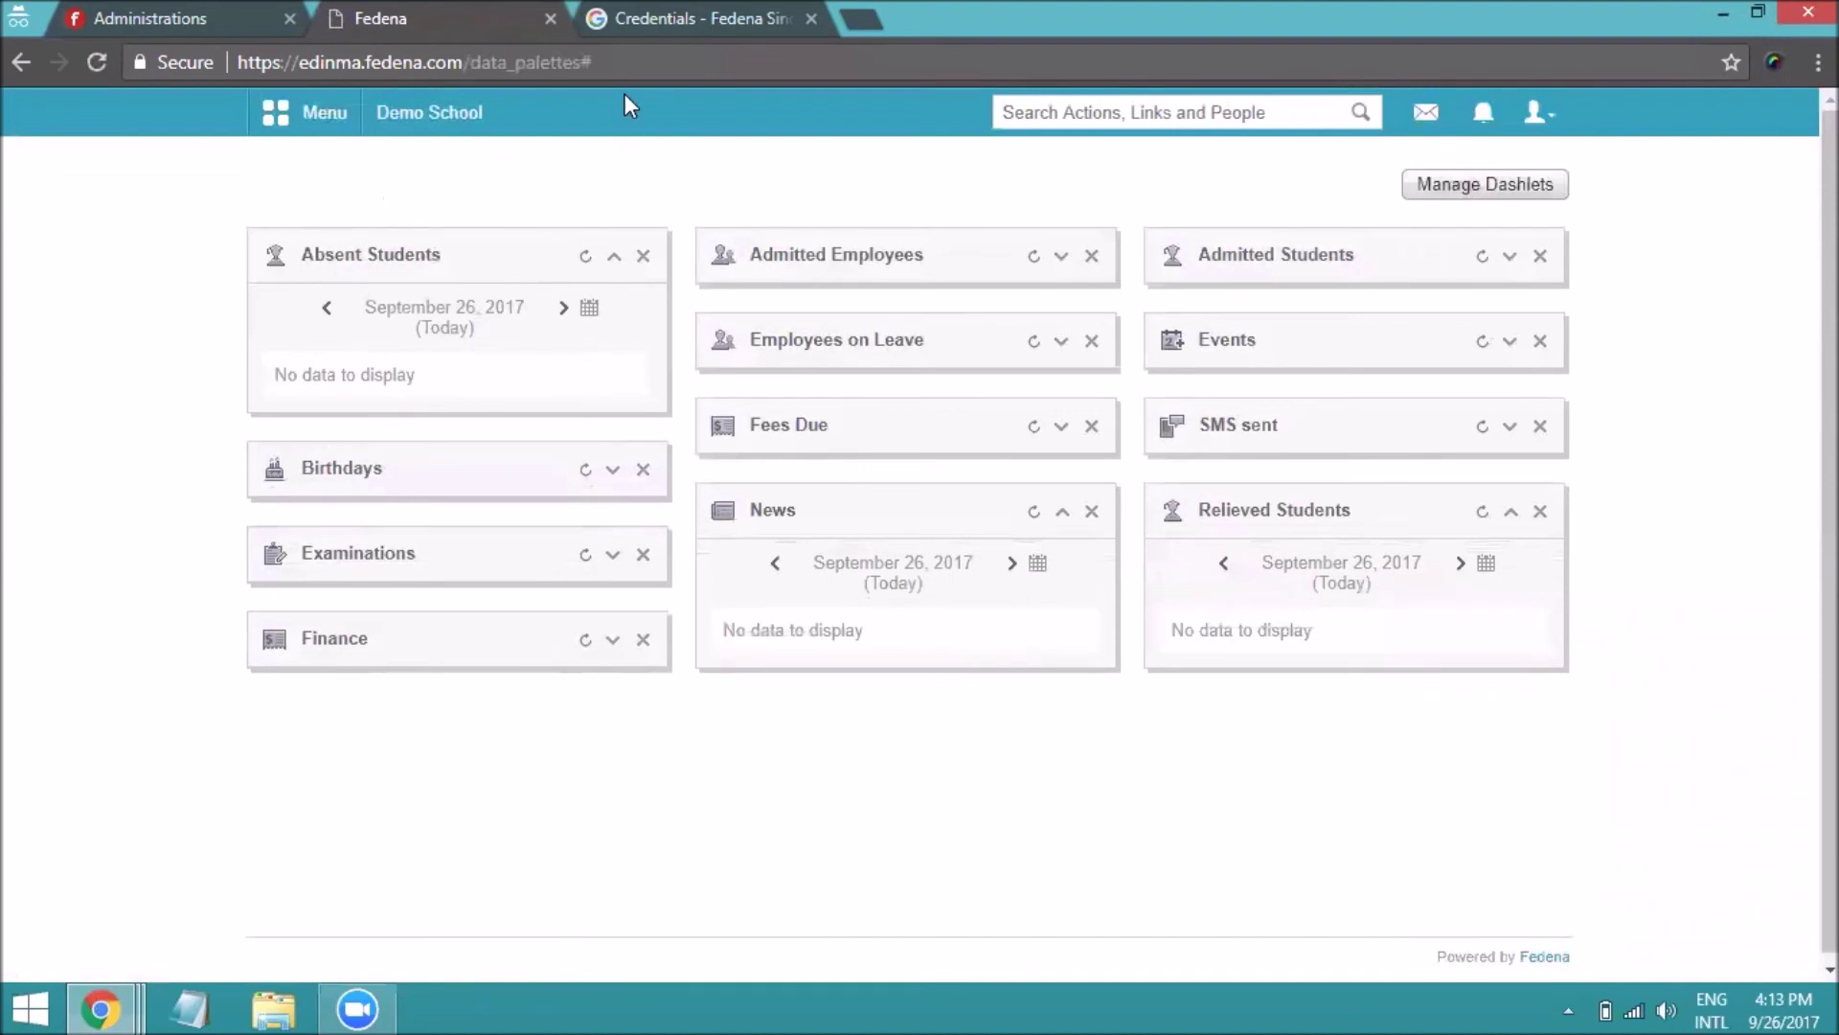
pyautogui.click(1535, 113)
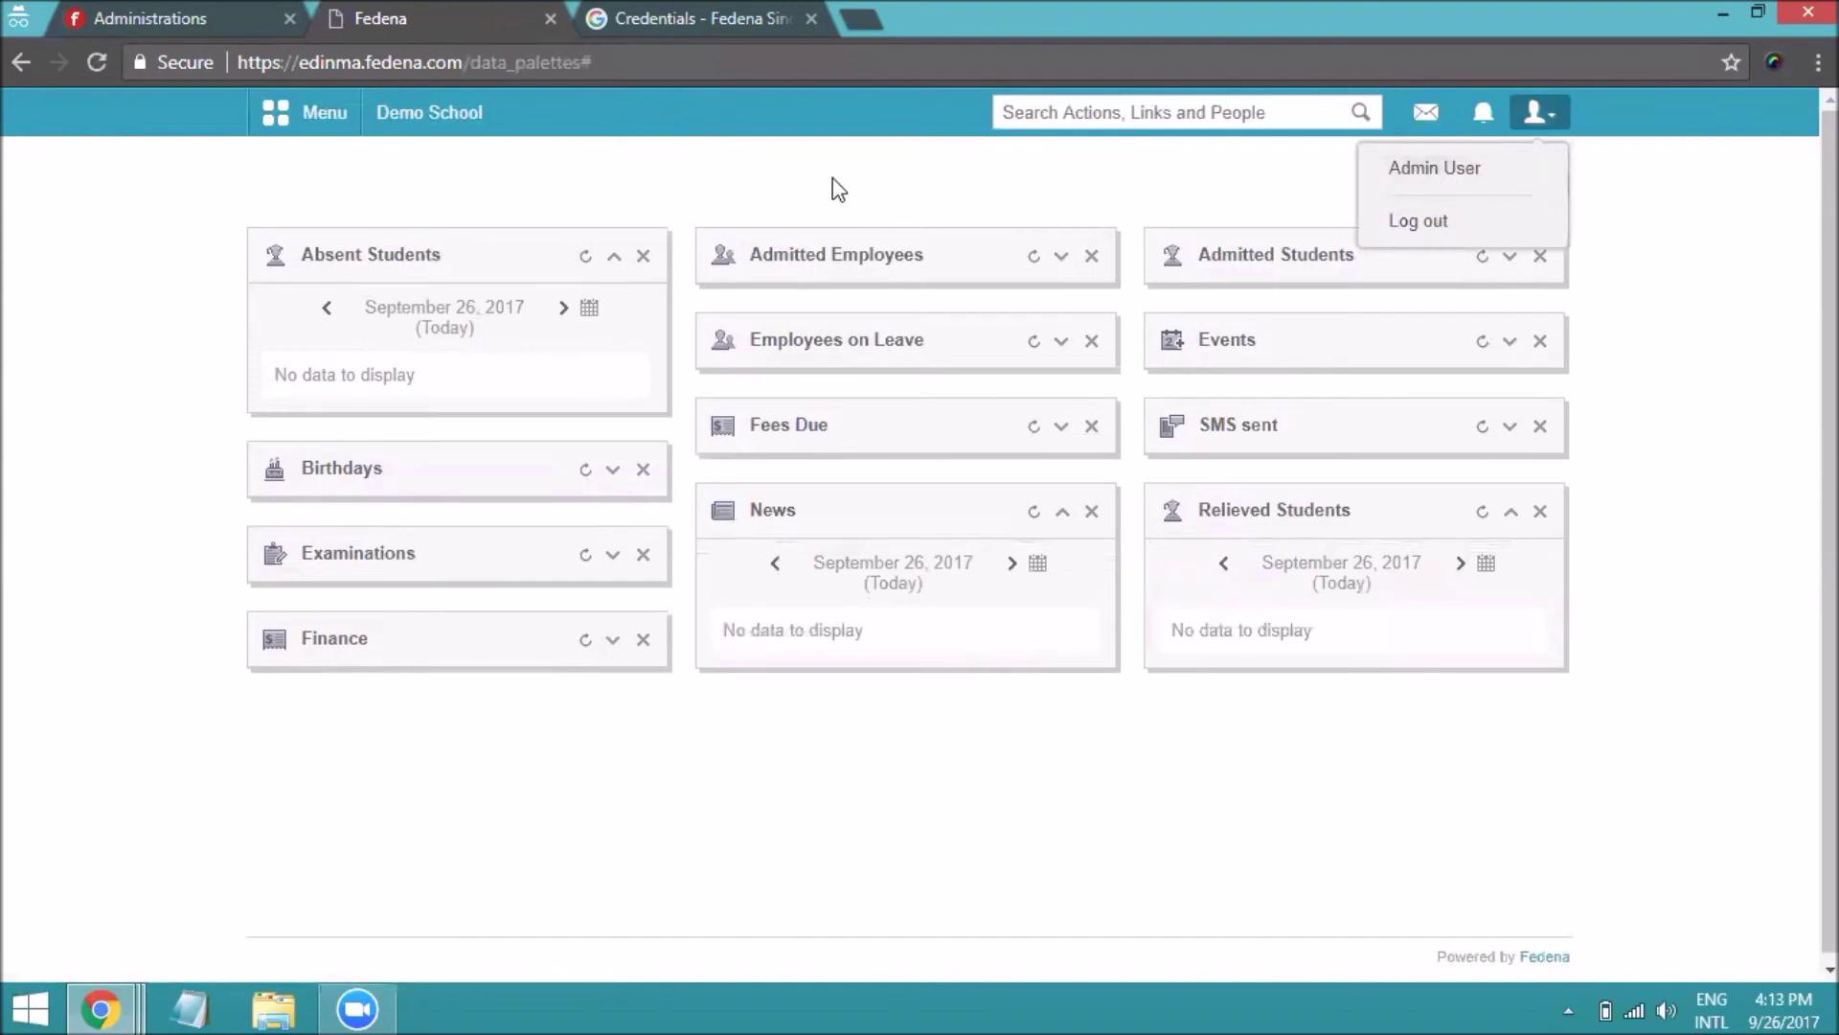
# Open Collaboration > Google Docs and scroll through the document list
pyautogui.click(322, 121)
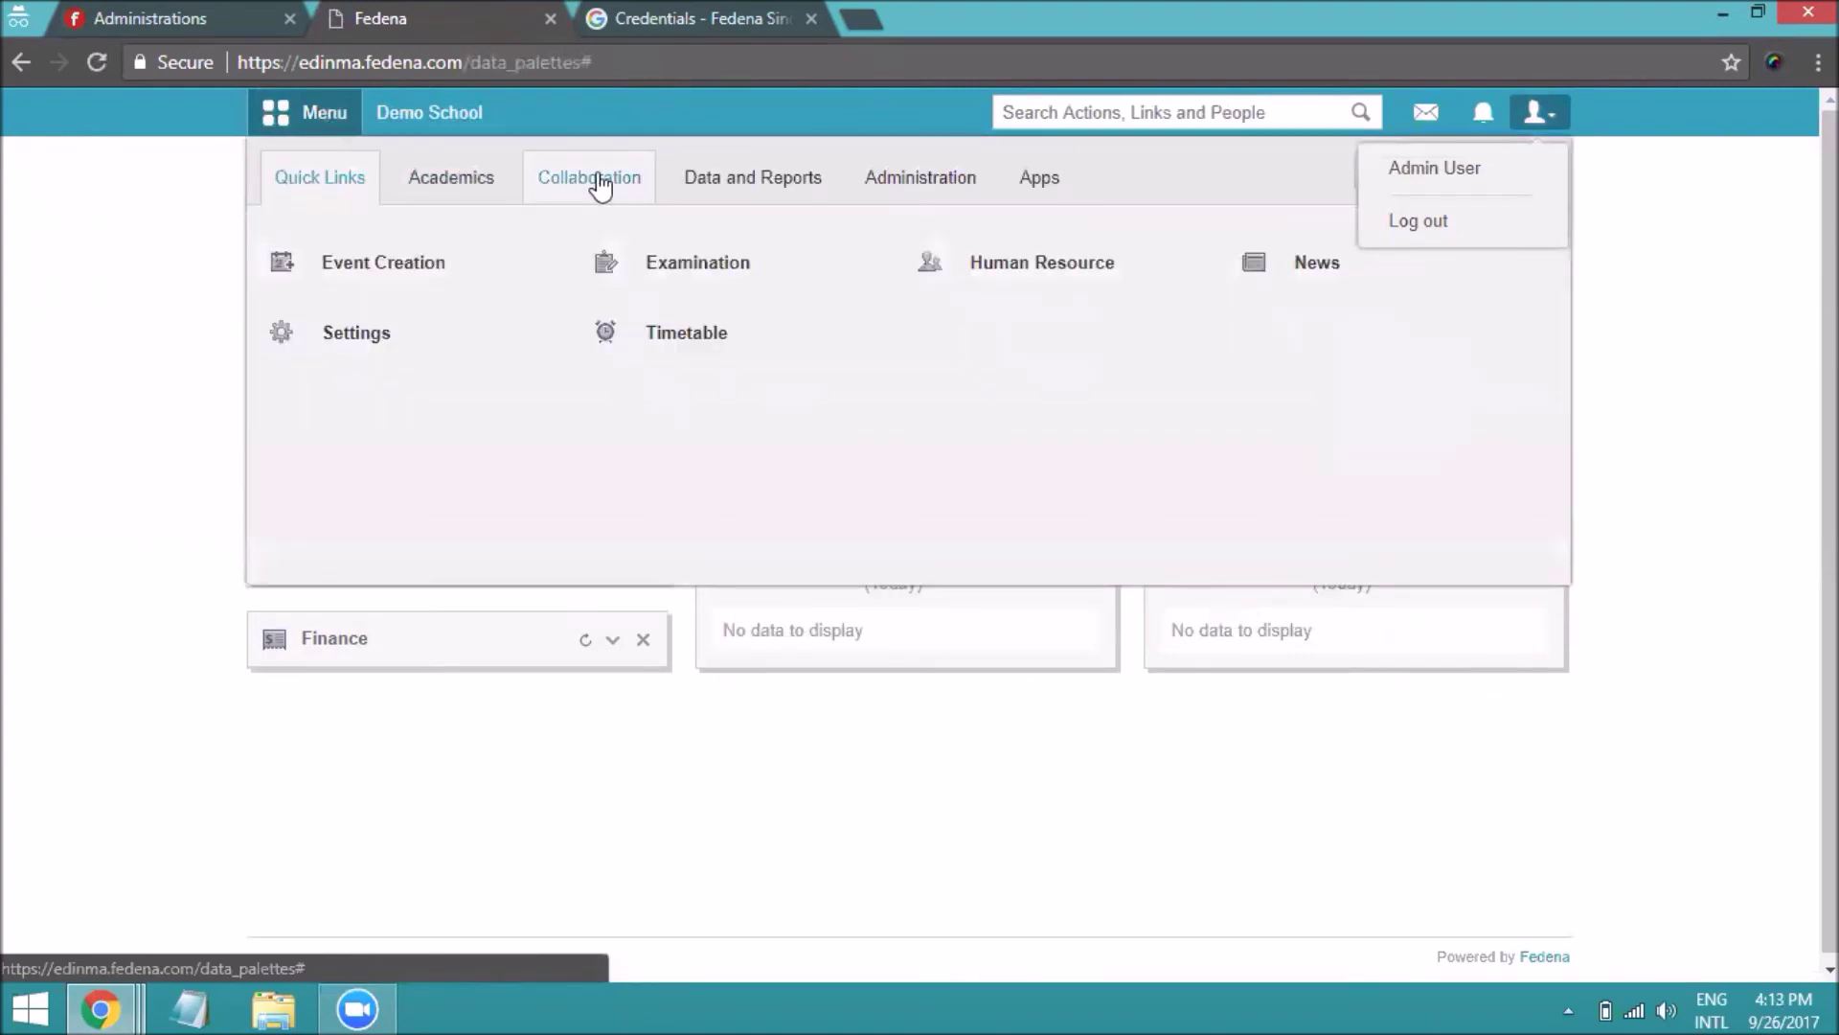
pyautogui.click(600, 187)
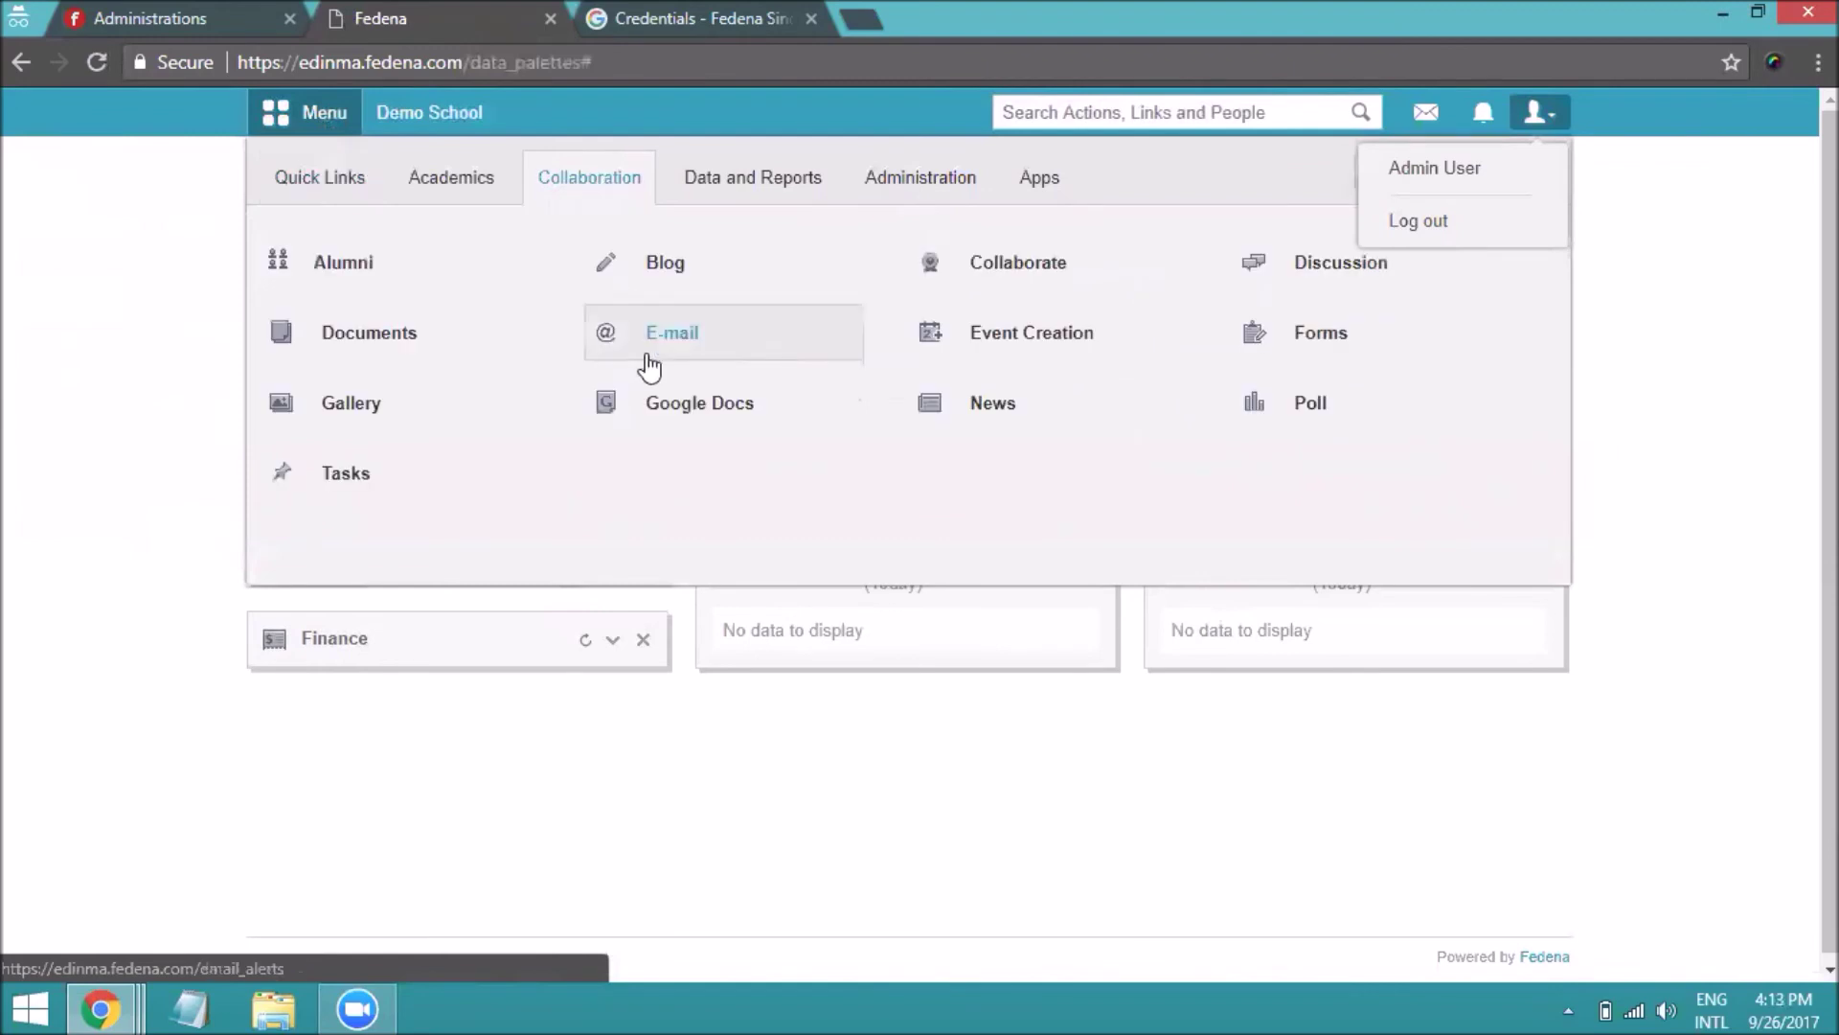
pyautogui.click(663, 401)
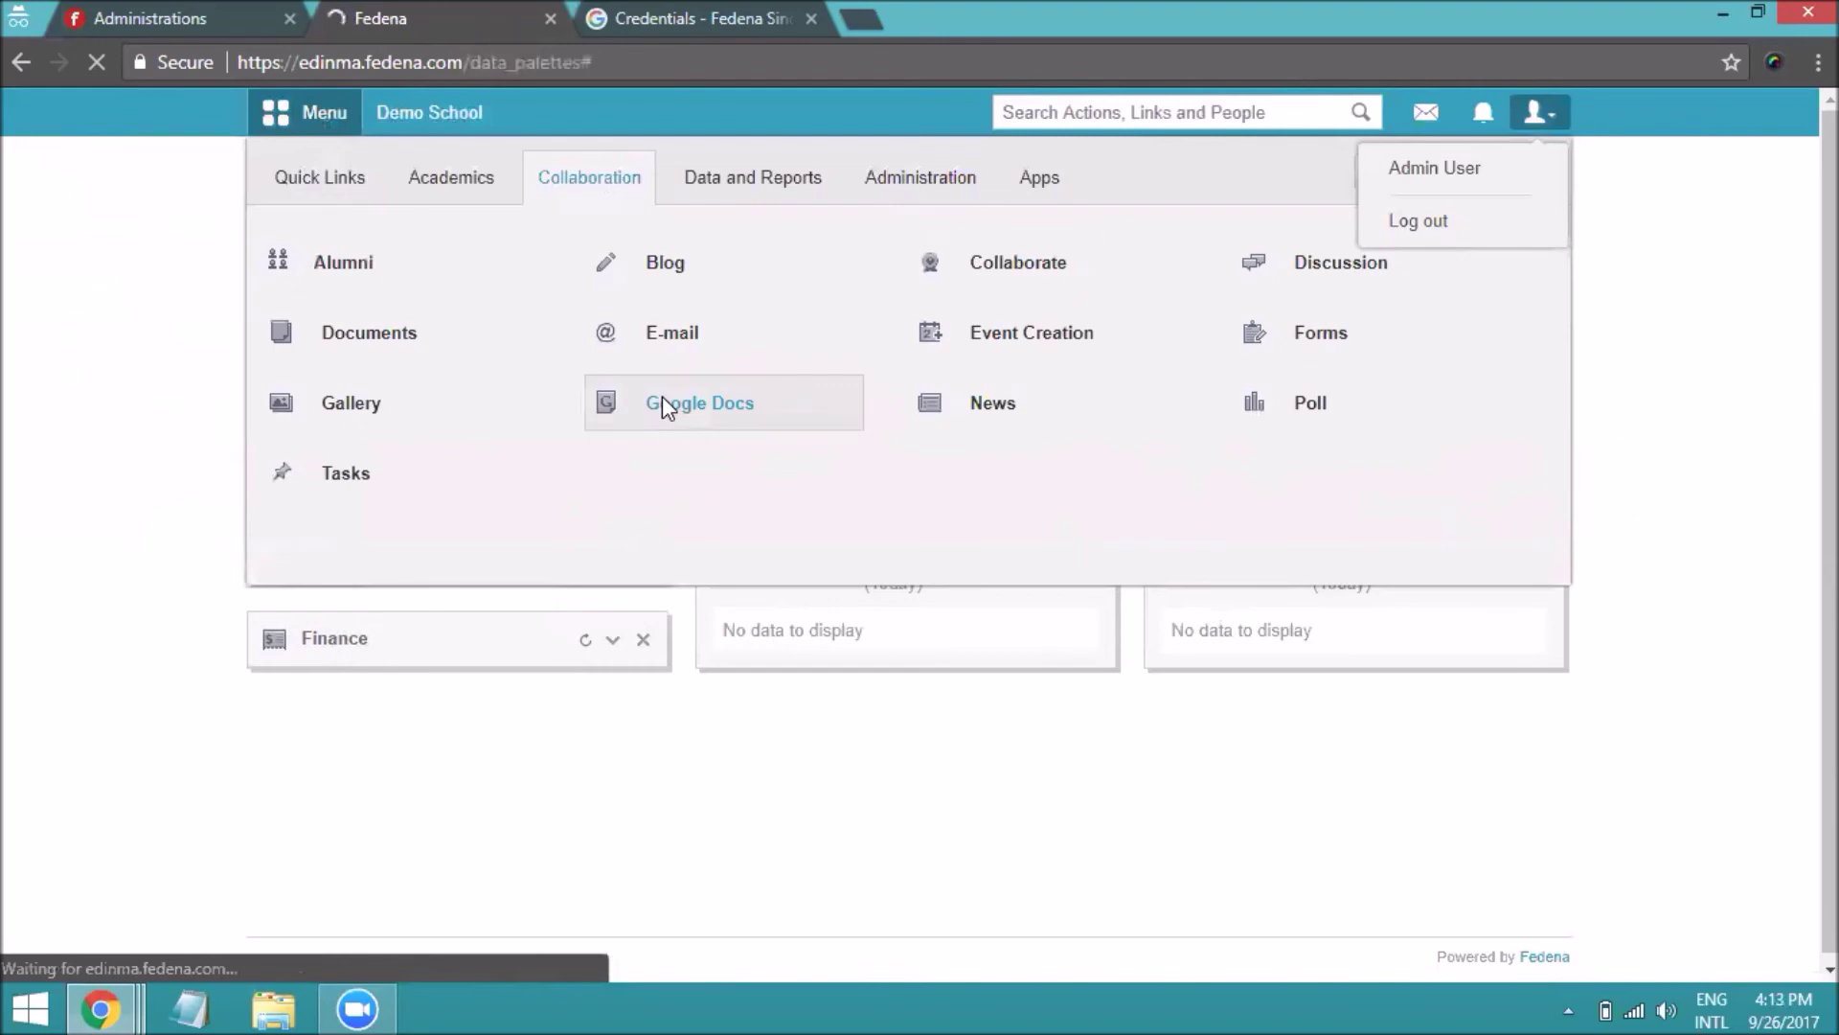
pyautogui.scroll(-4, 810, 460)
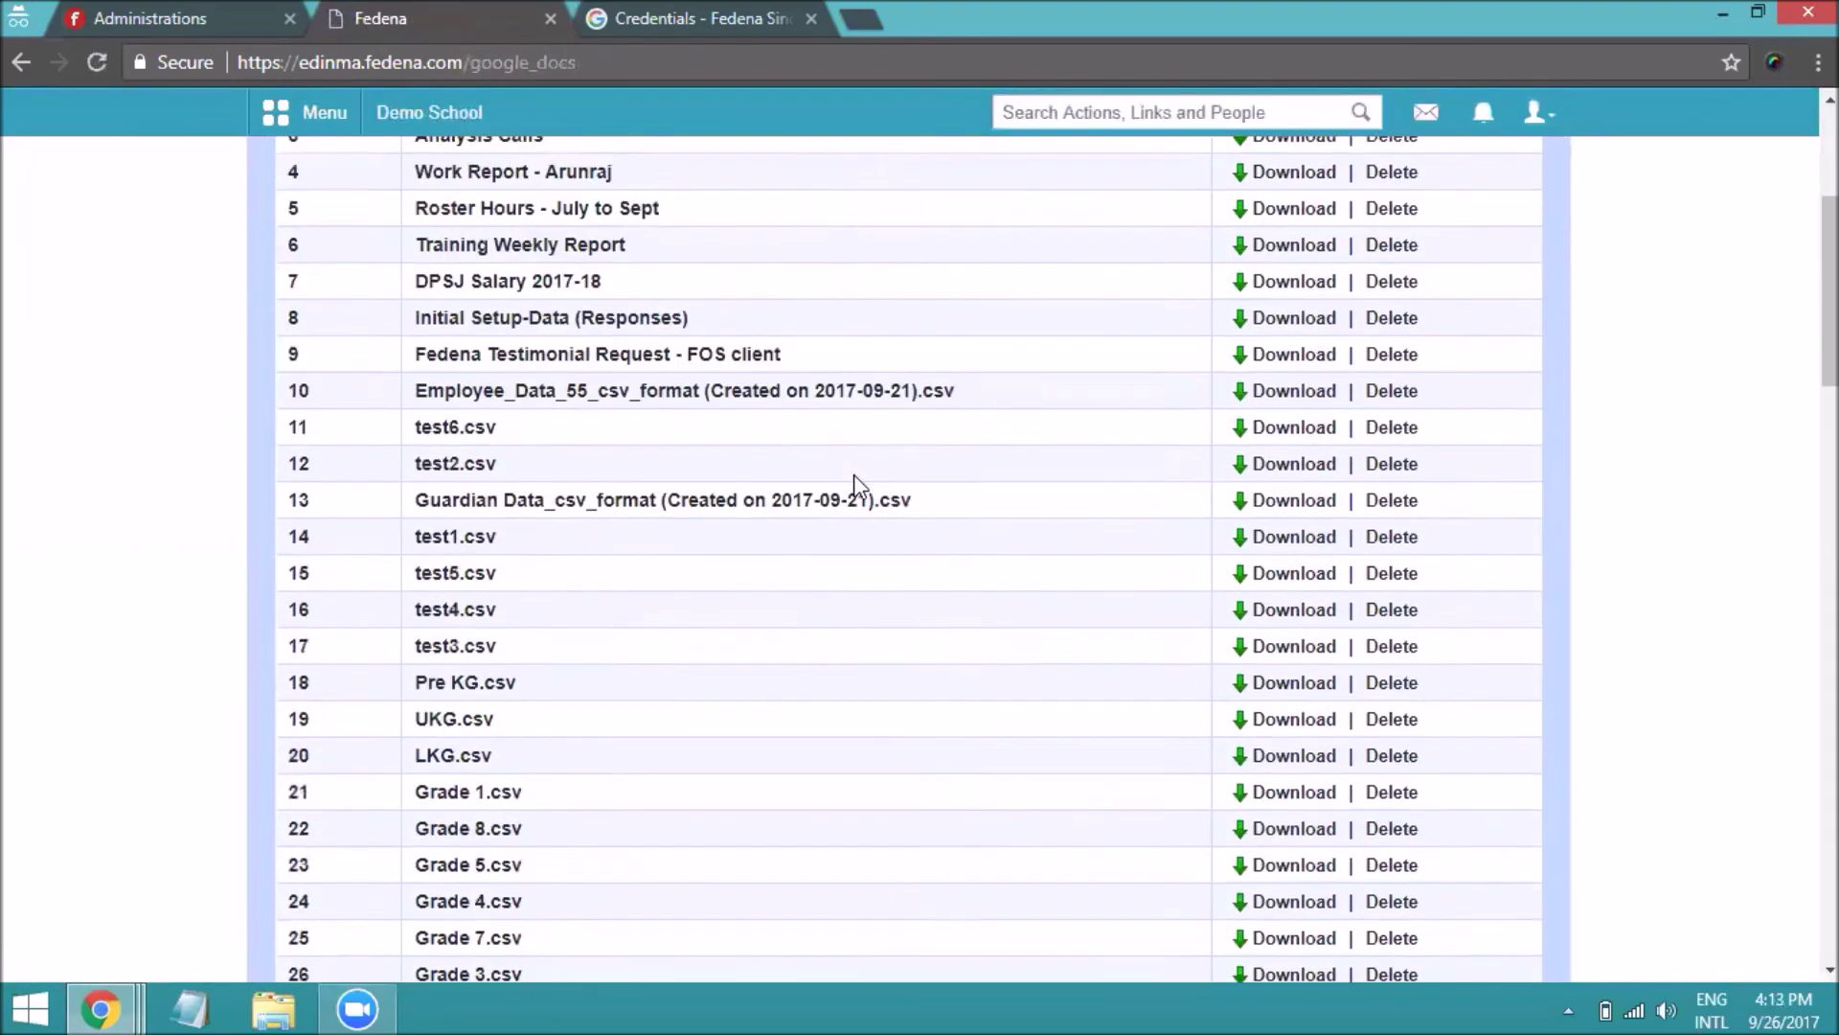
pyautogui.scroll(-7, 854, 474)
pyautogui.scroll(-13, 860, 486)
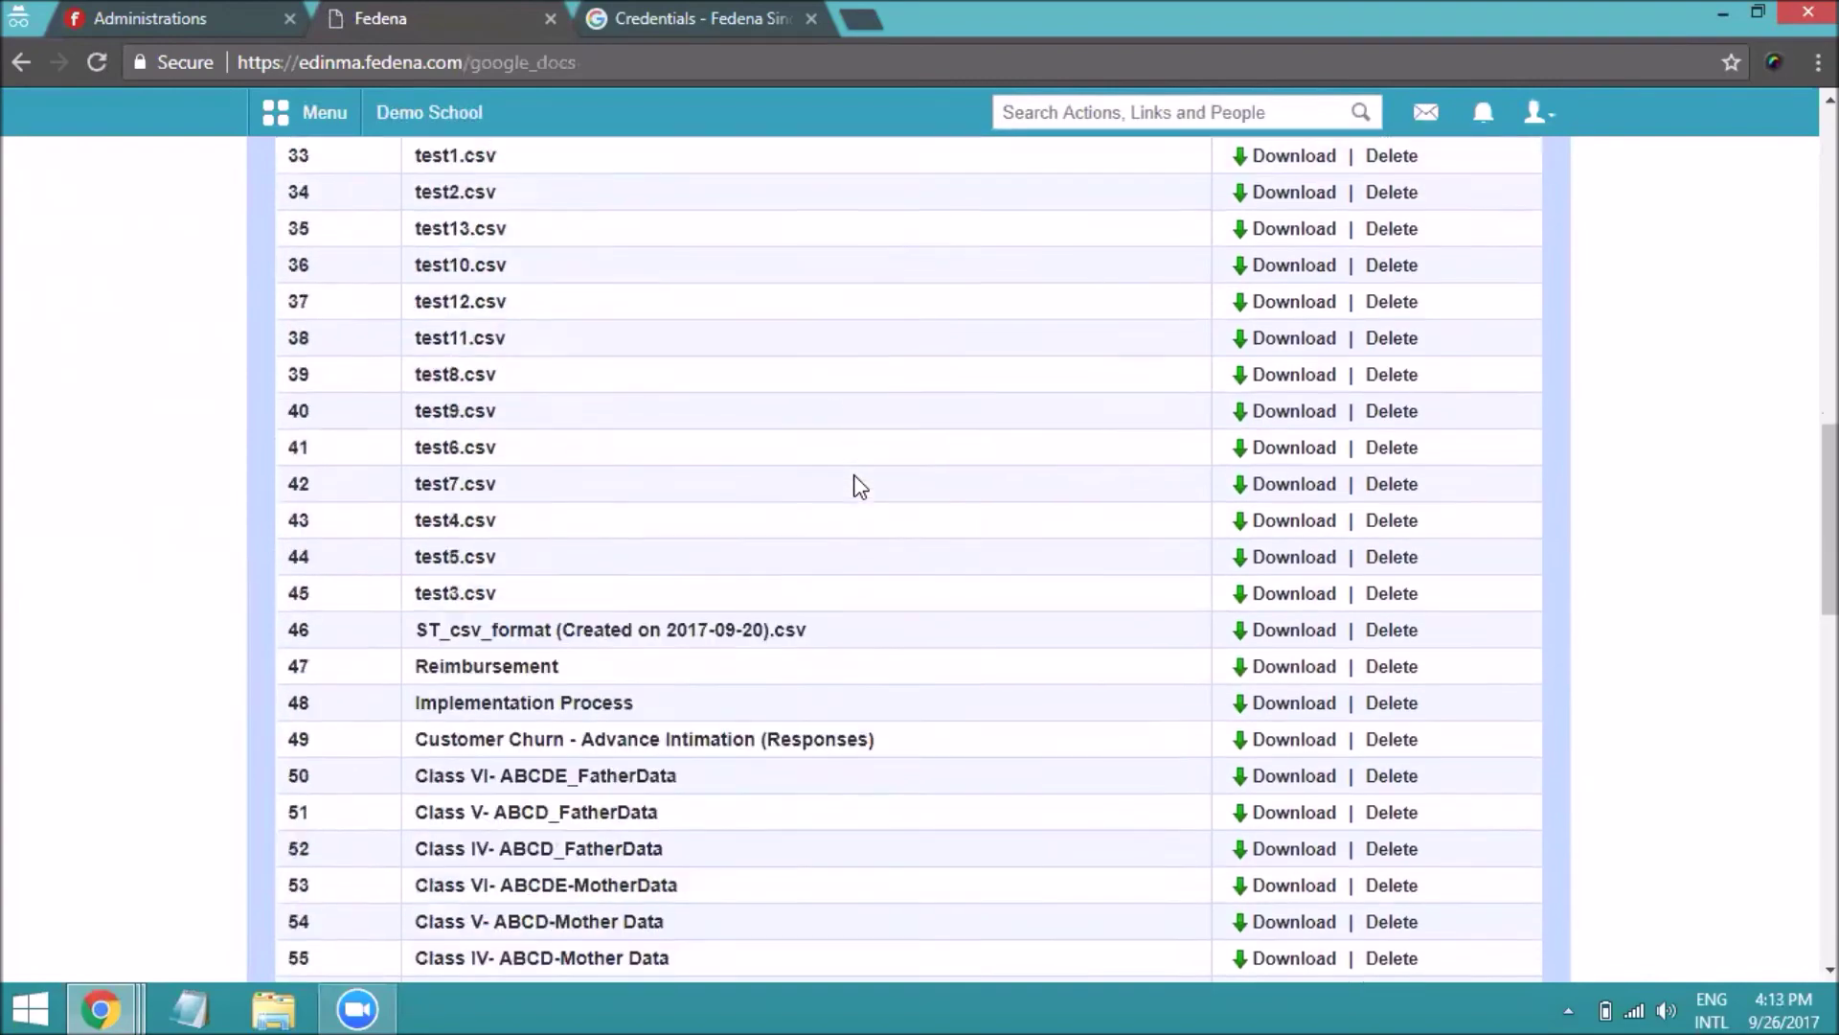
pyautogui.scroll(-8, 861, 487)
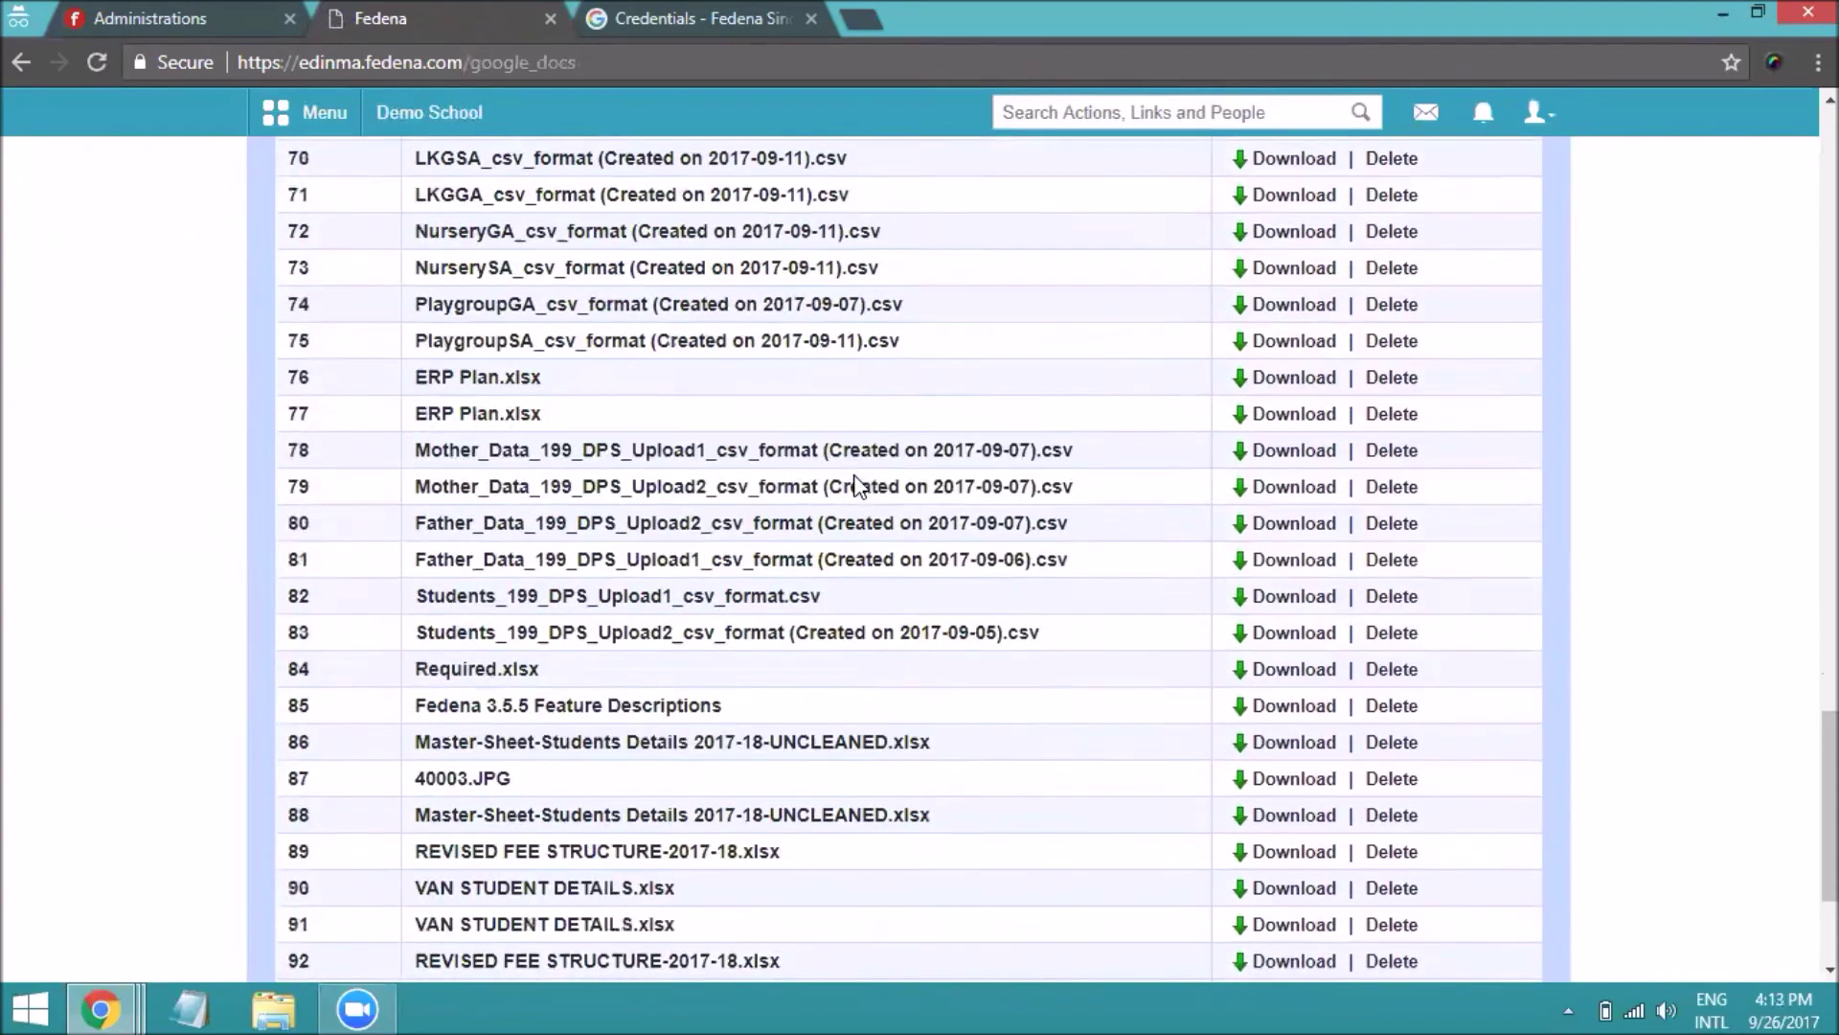
pyautogui.scroll(6, 937, 676)
pyautogui.scroll(20, 936, 670)
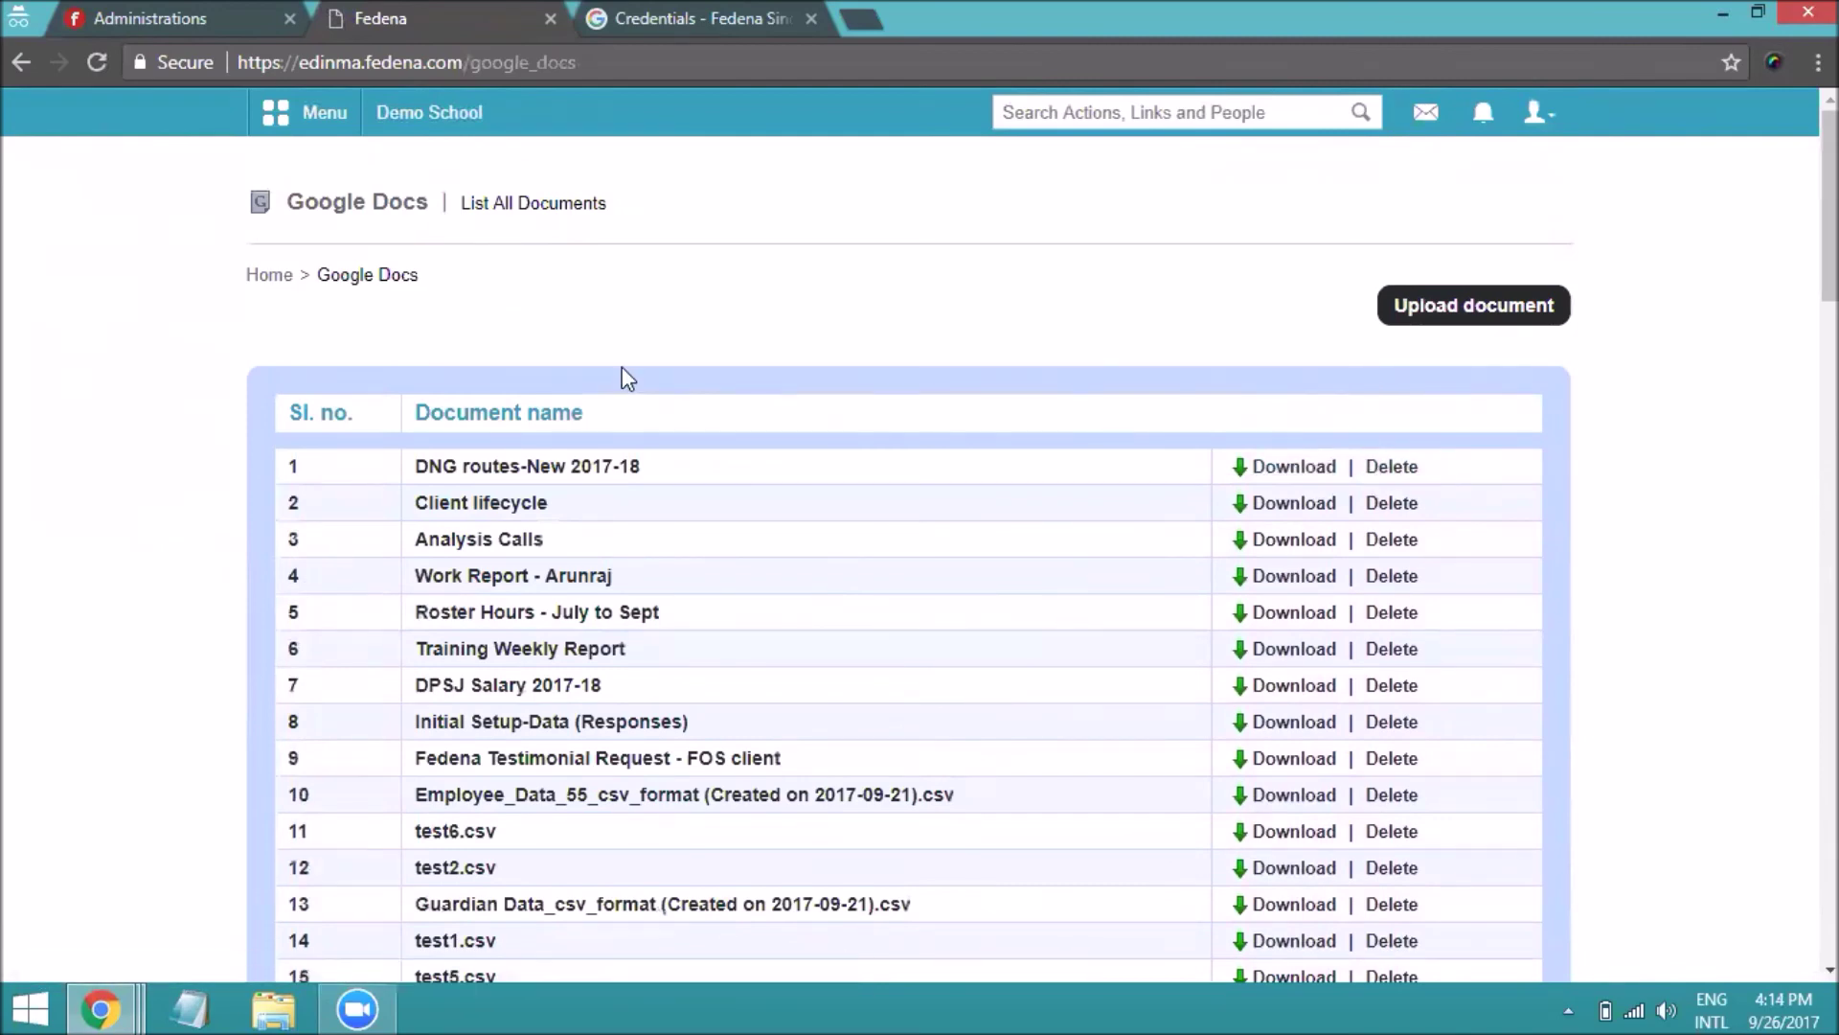
# Open the Upload Document page, then bring up the Administration menu
pyautogui.click(1440, 323)
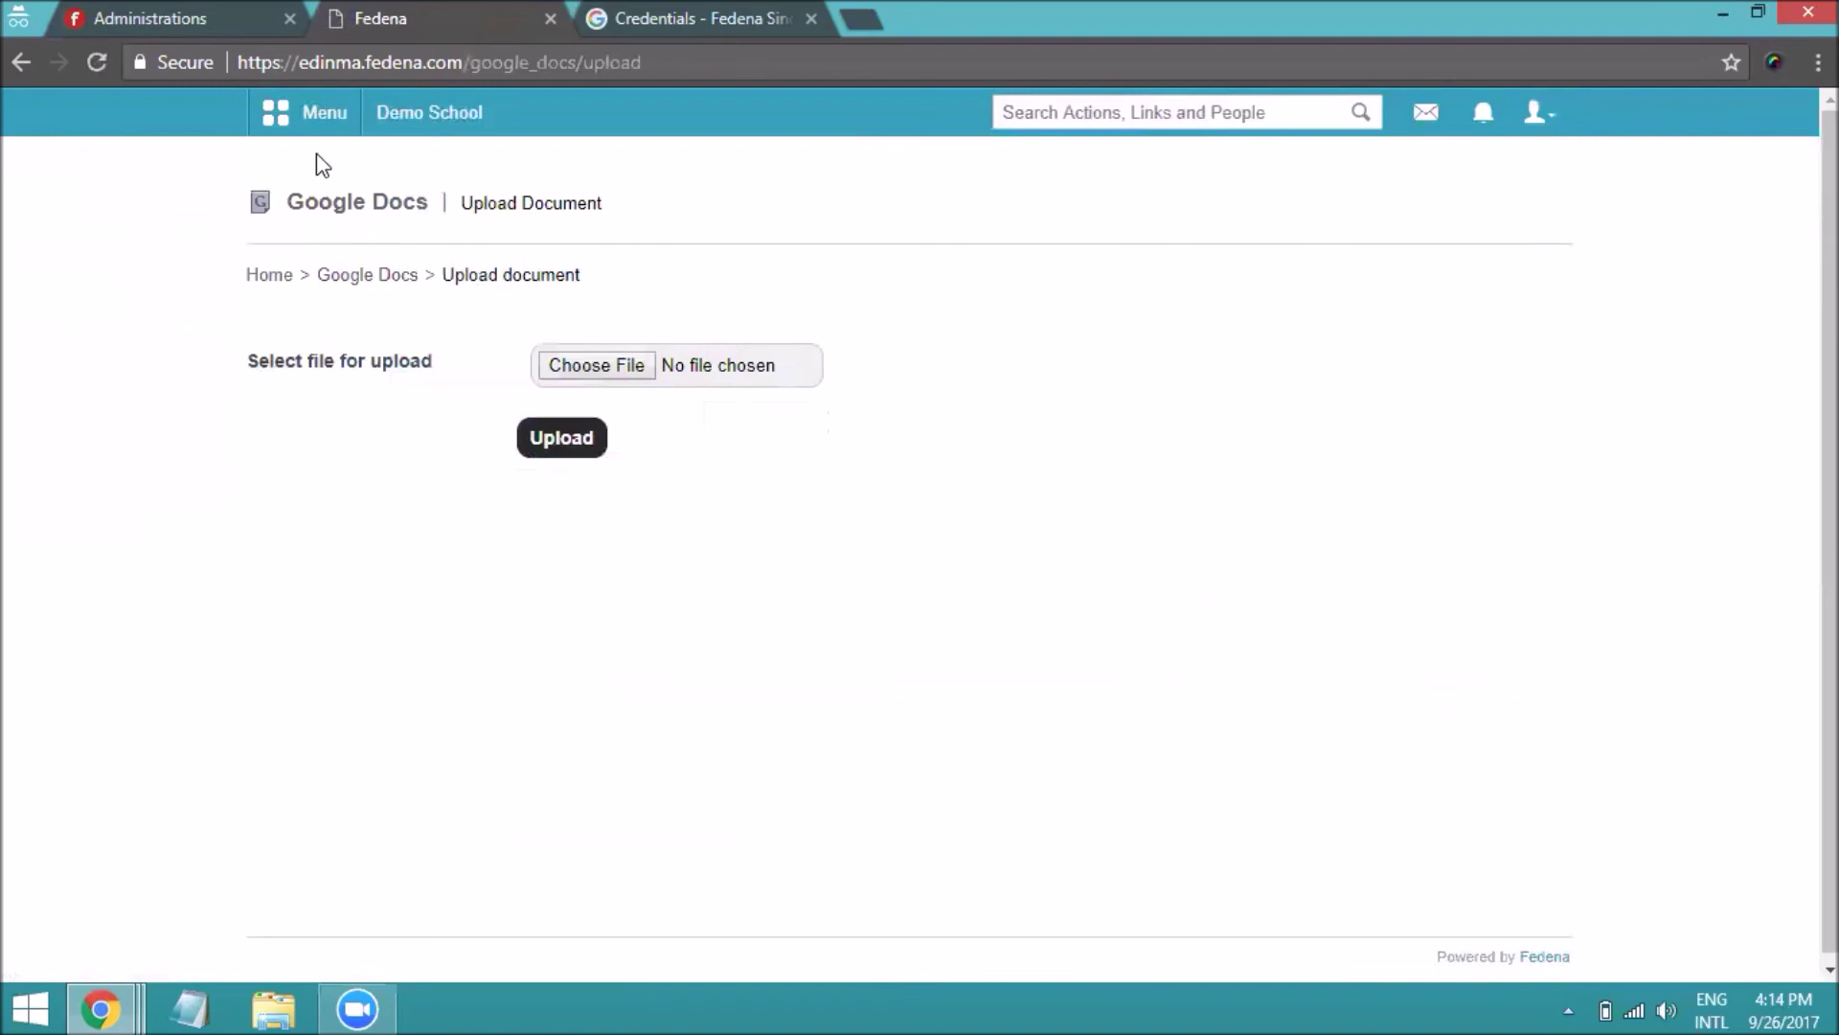
pyautogui.click(316, 125)
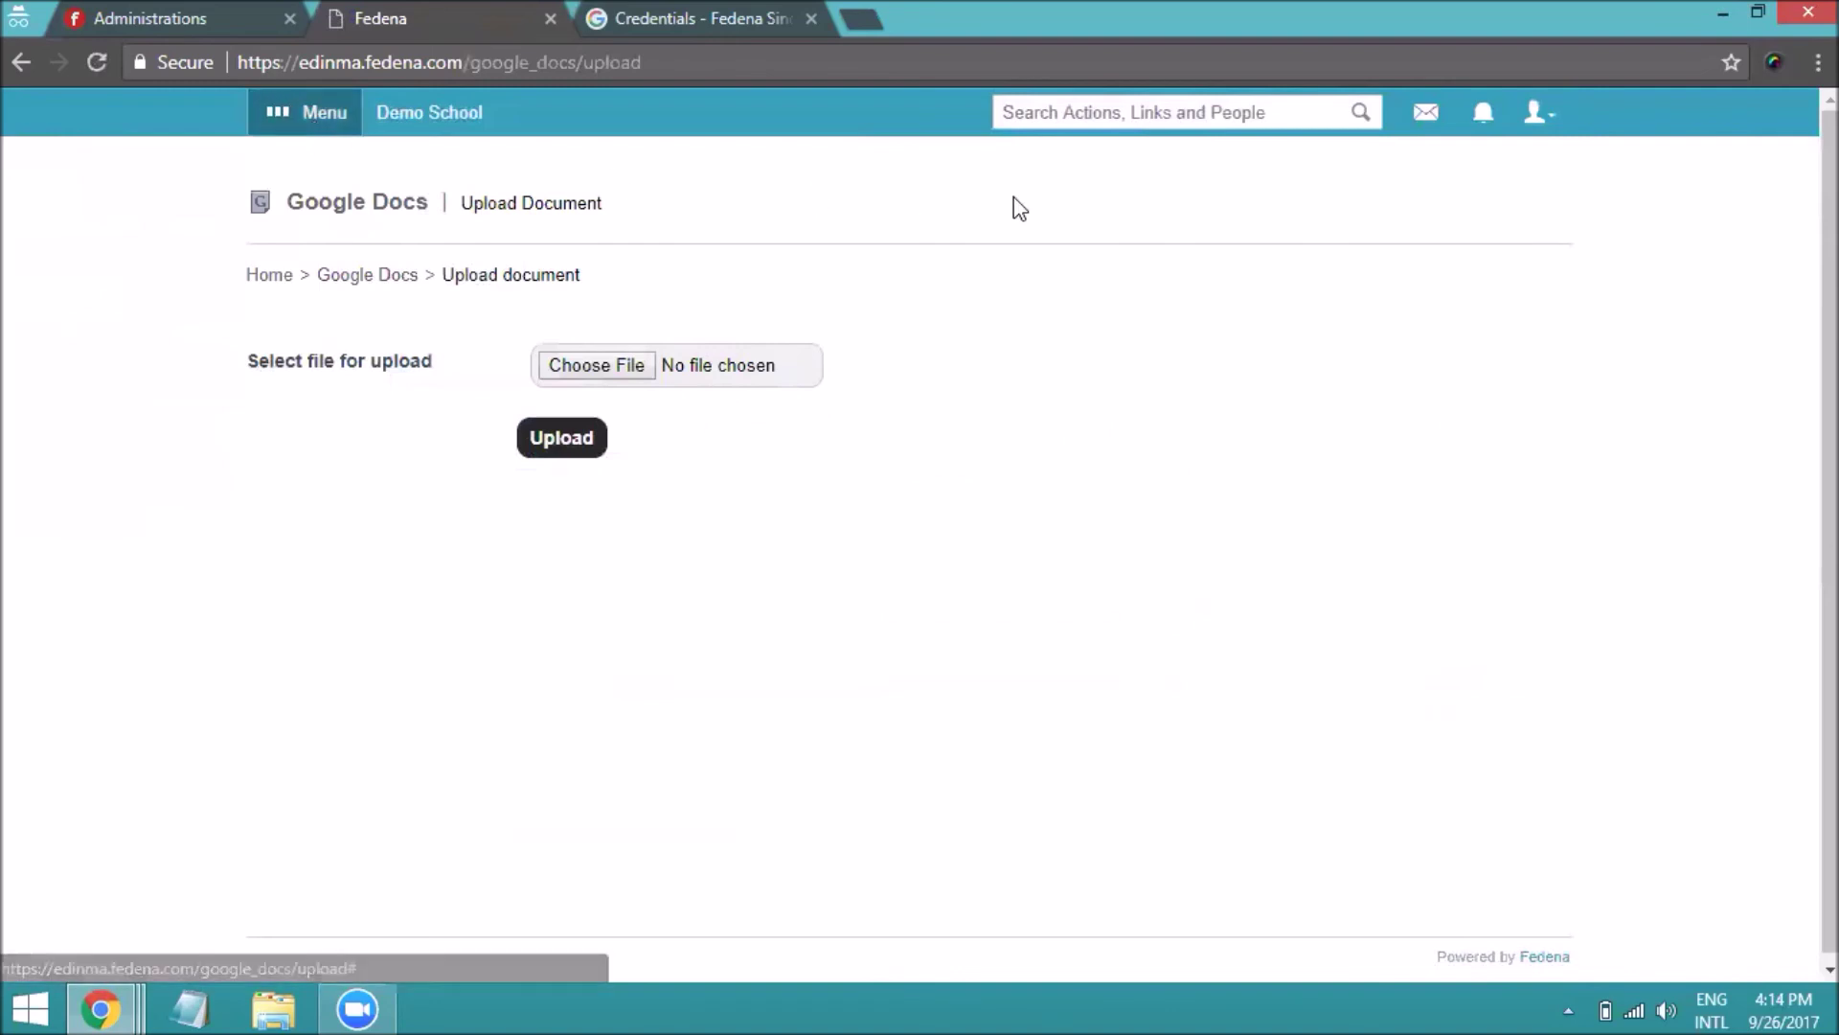
pyautogui.click(919, 179)
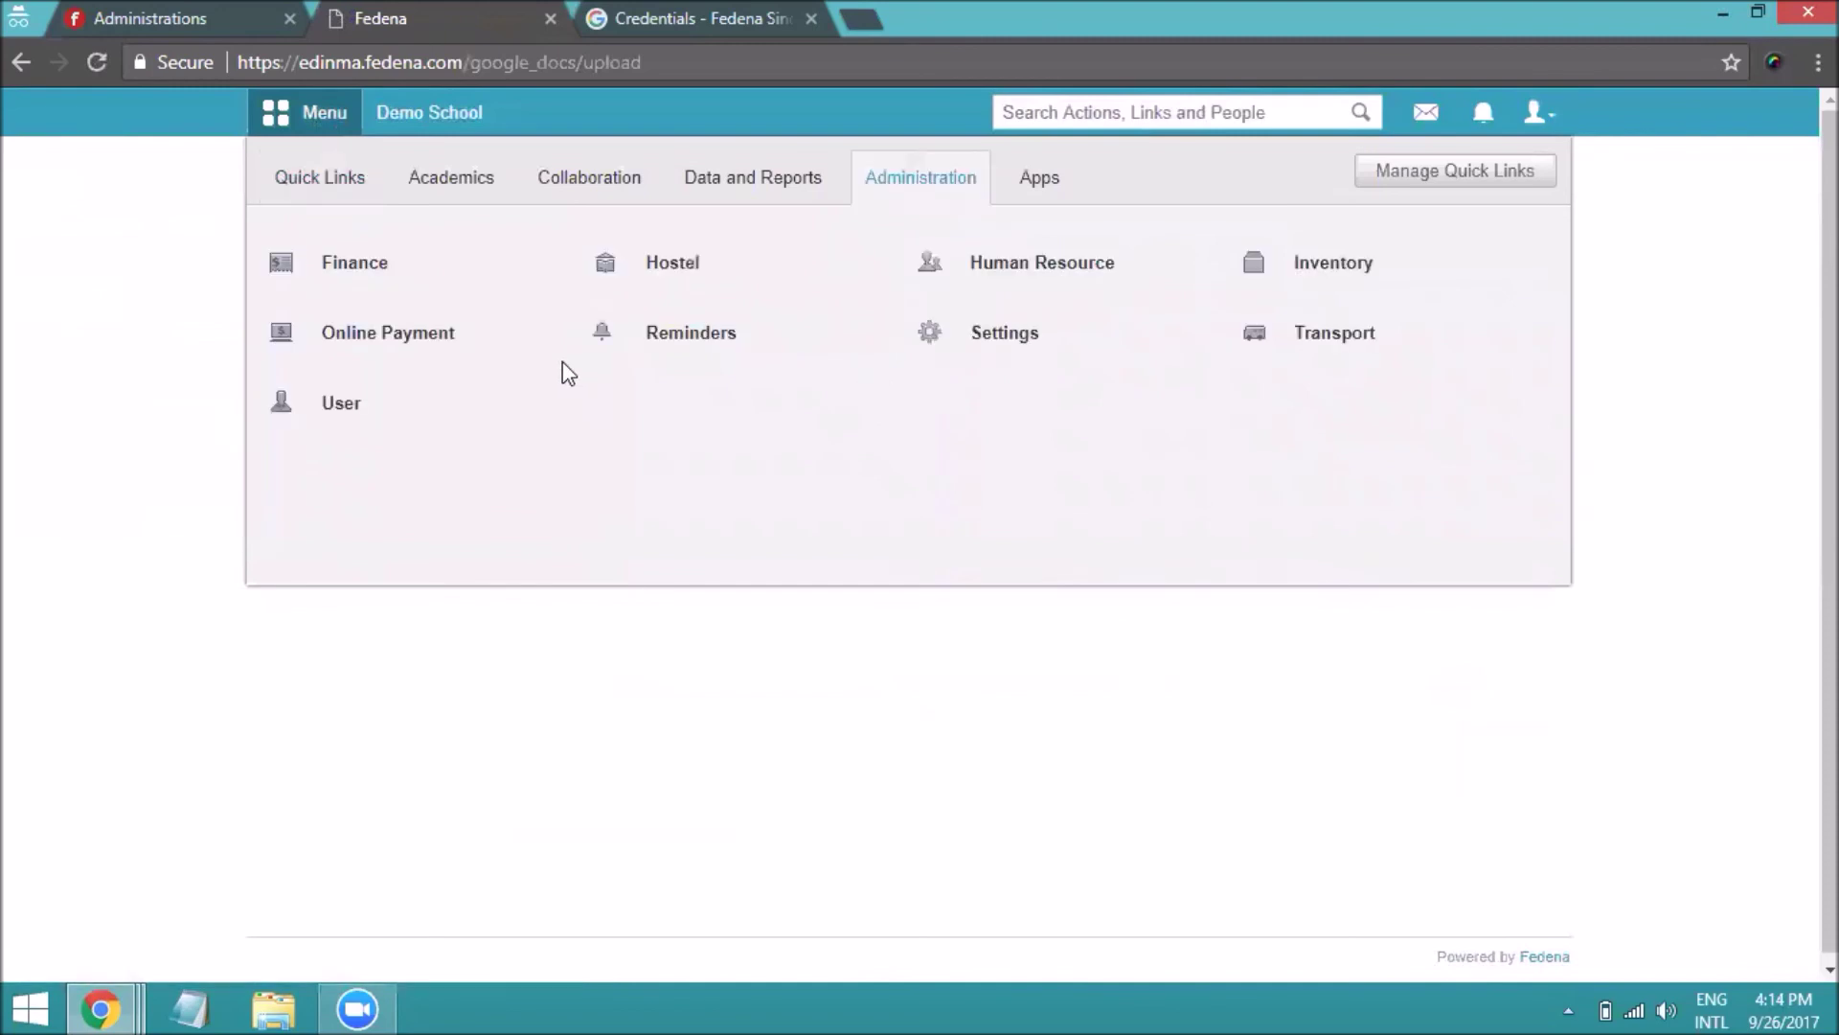
# Uncheck Enable Google SSO in General settings and click Update
pyautogui.click(1001, 335)
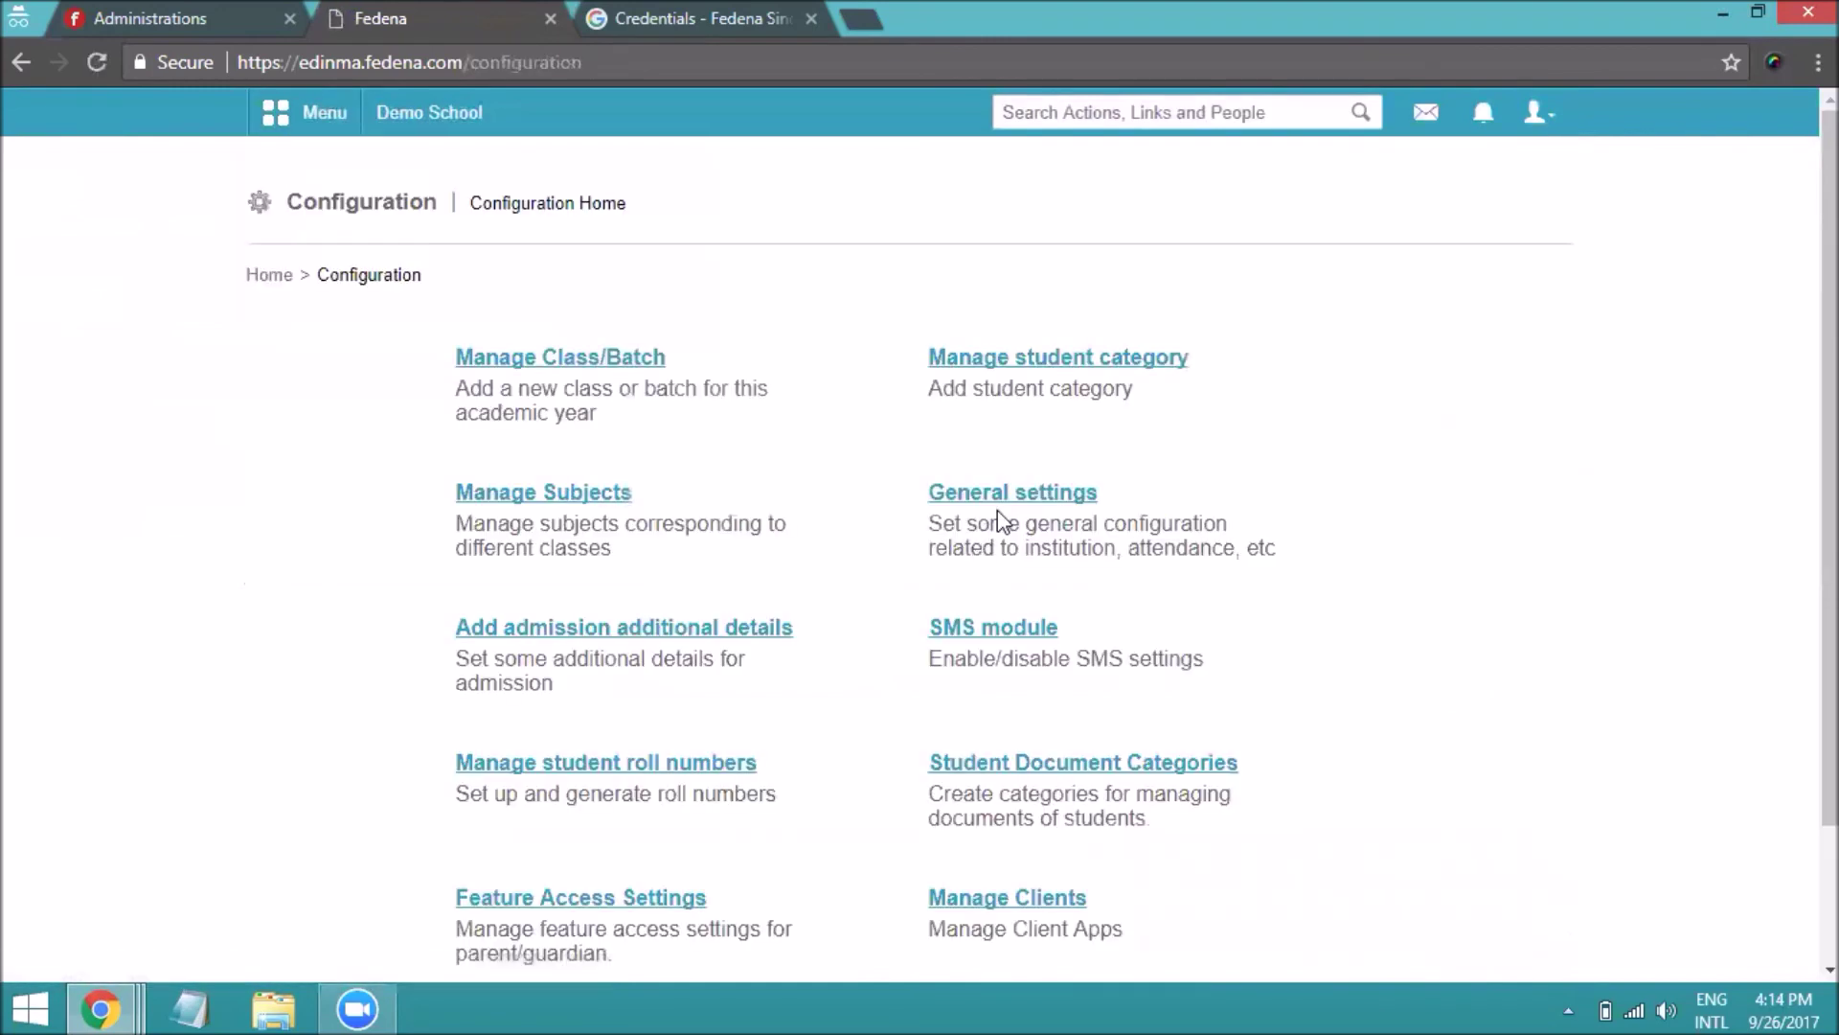
pyautogui.click(999, 510)
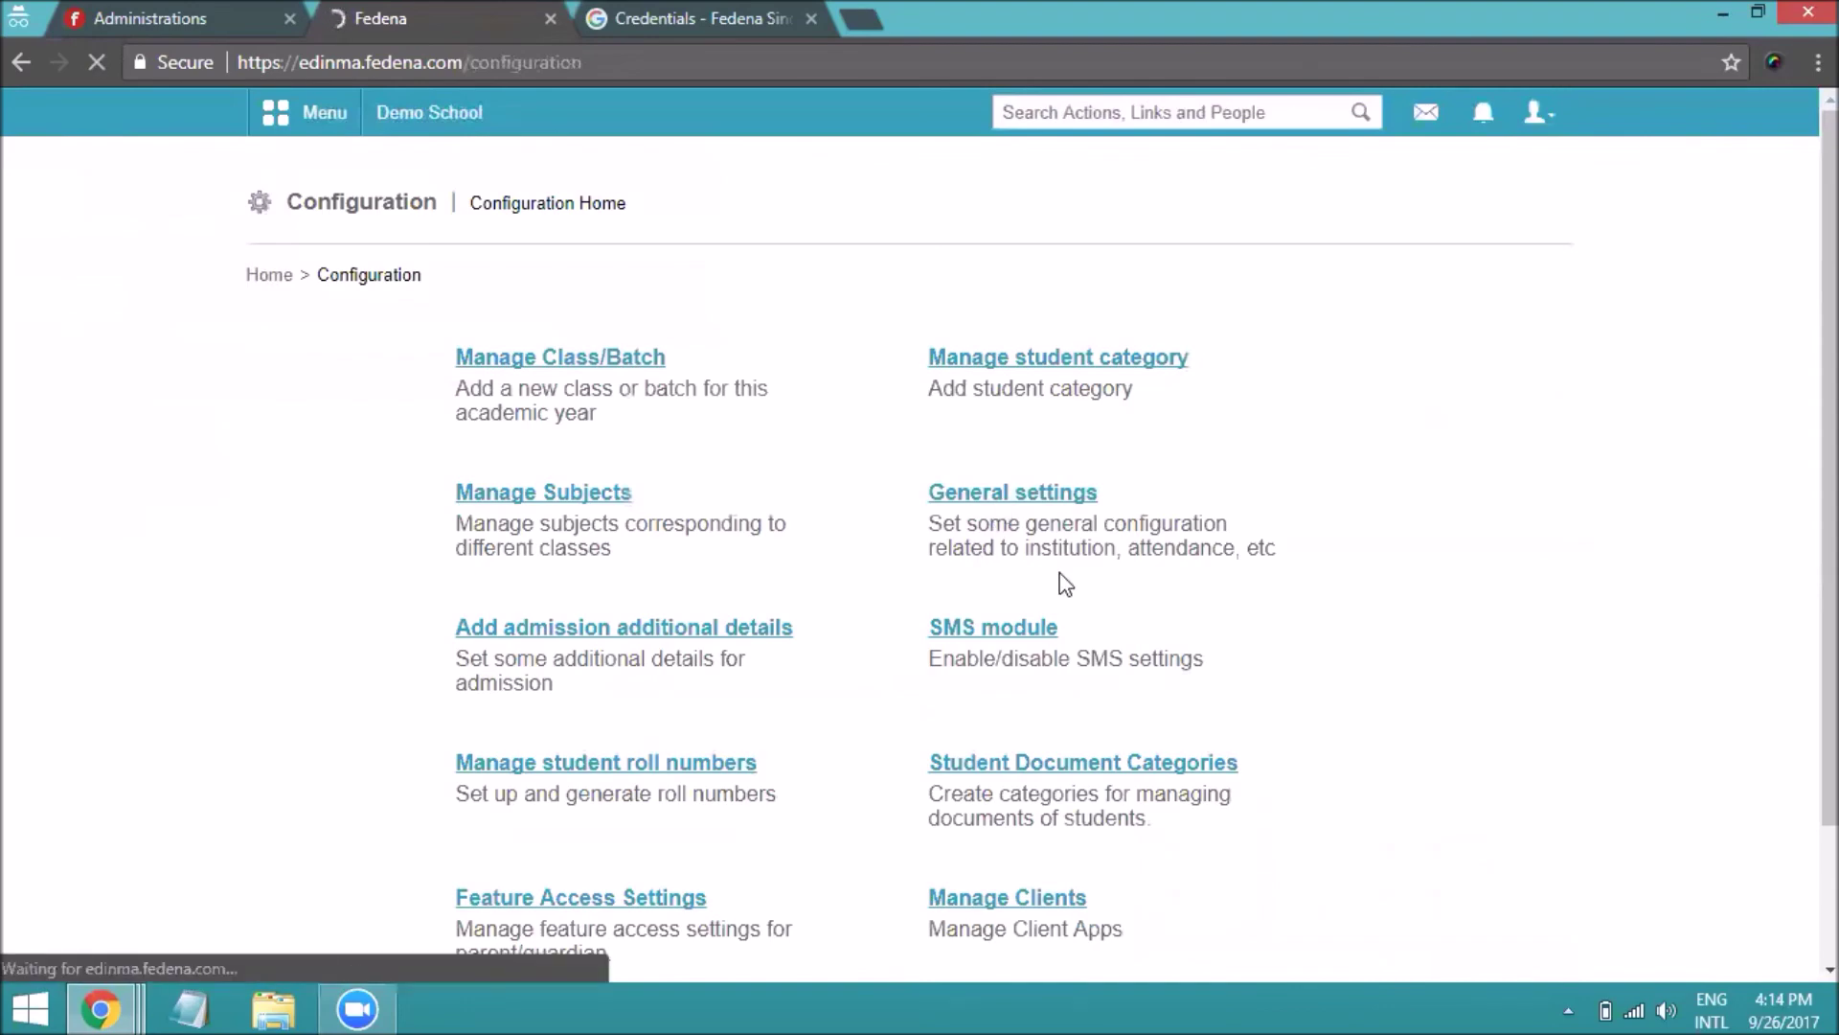
pyautogui.scroll(-17, 1000, 613)
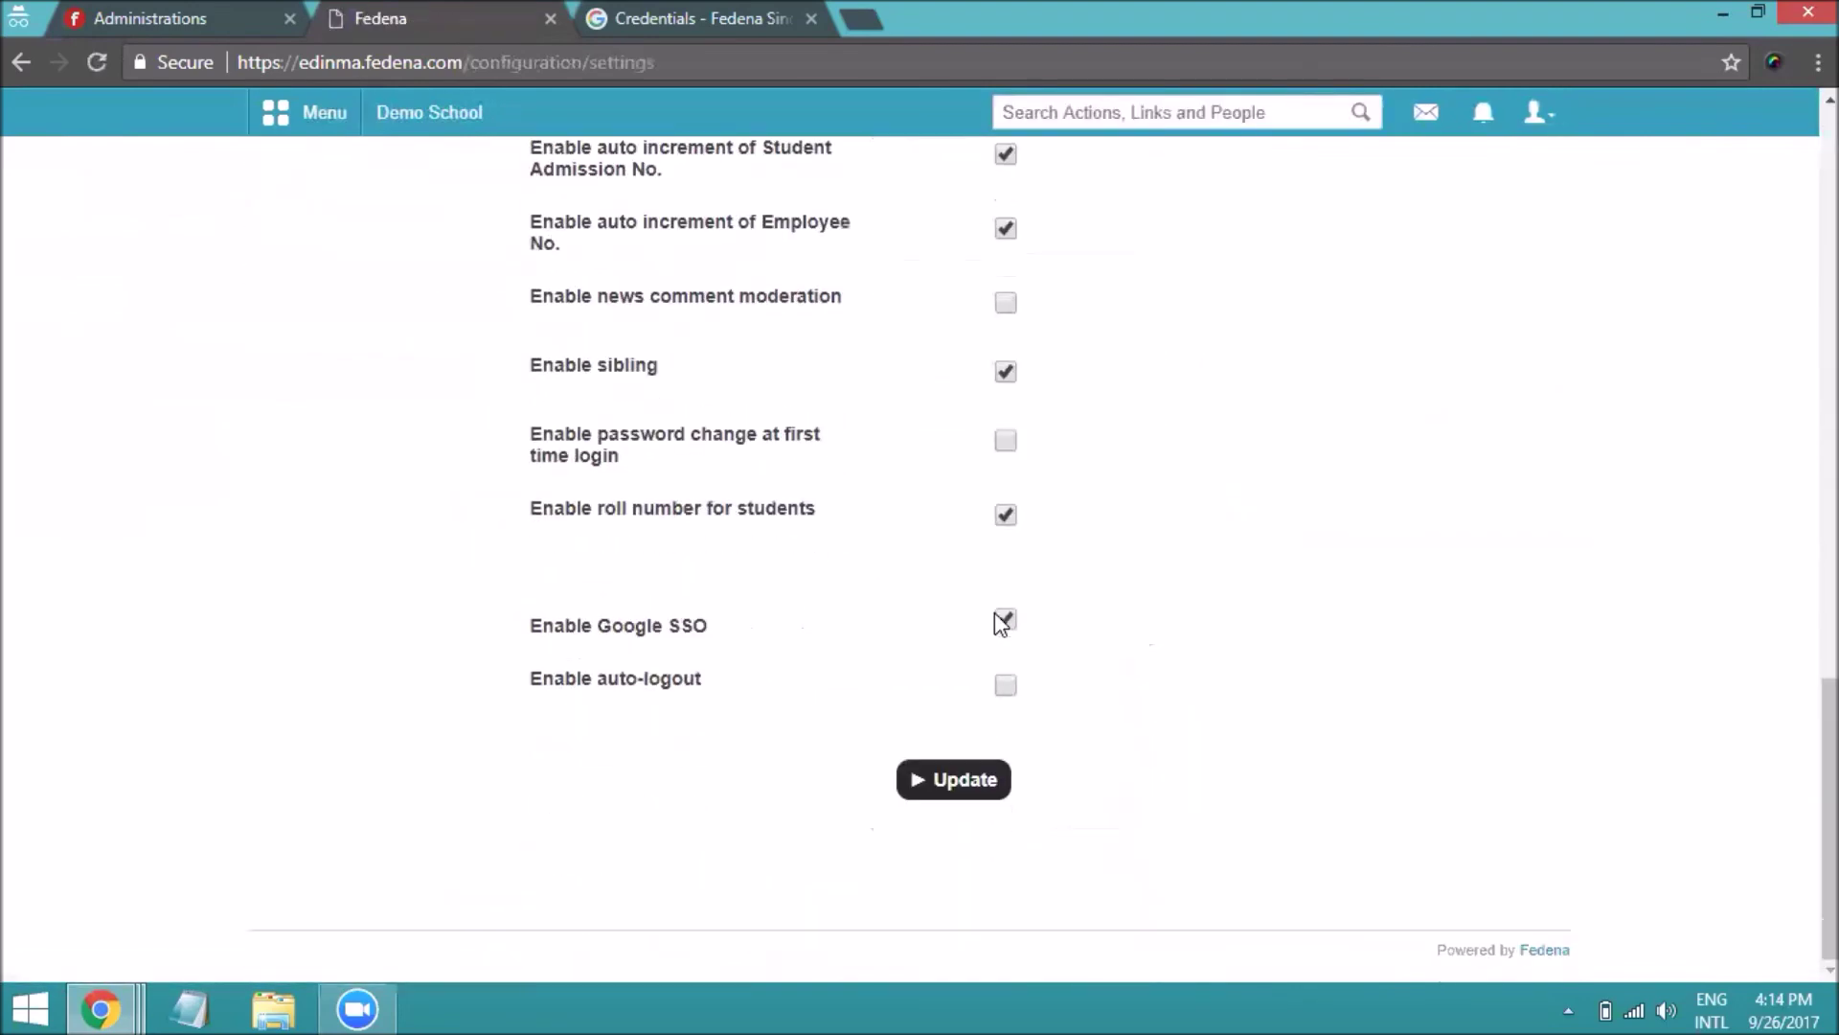
pyautogui.moveTo(532, 636); pyautogui.dragTo(717, 656)
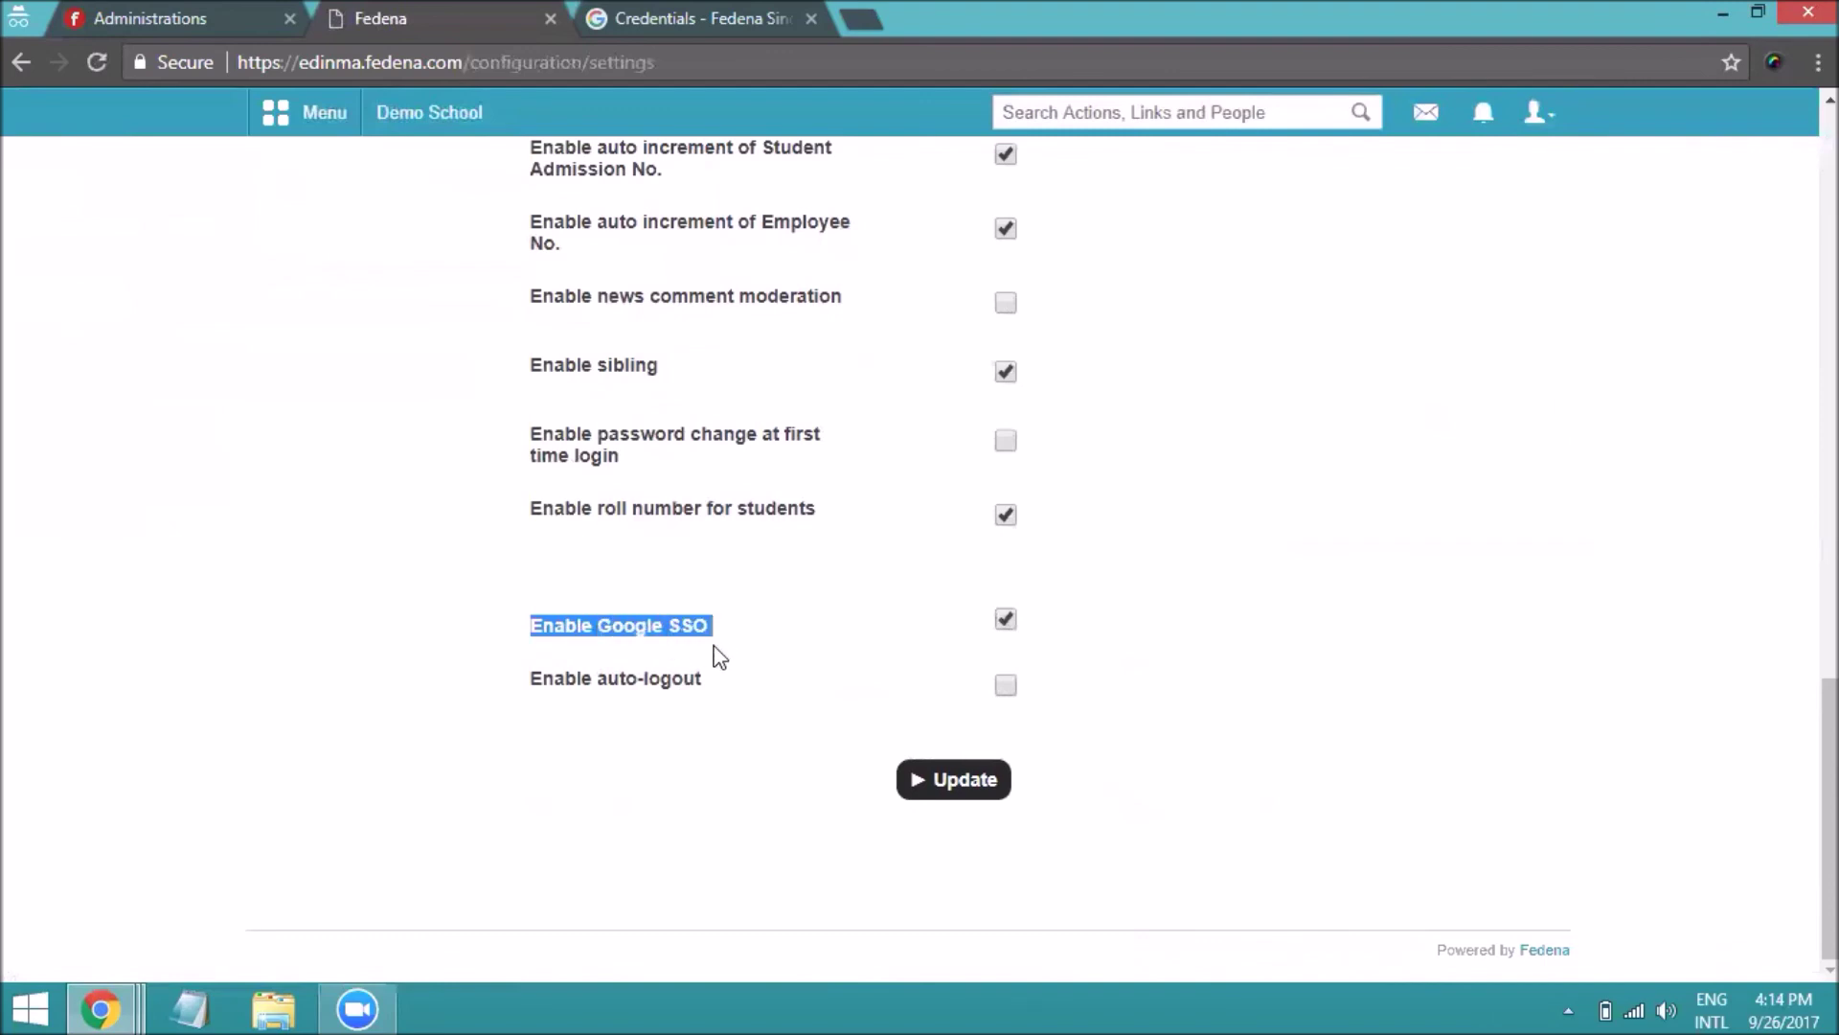
pyautogui.click(1011, 623)
pyautogui.click(979, 793)
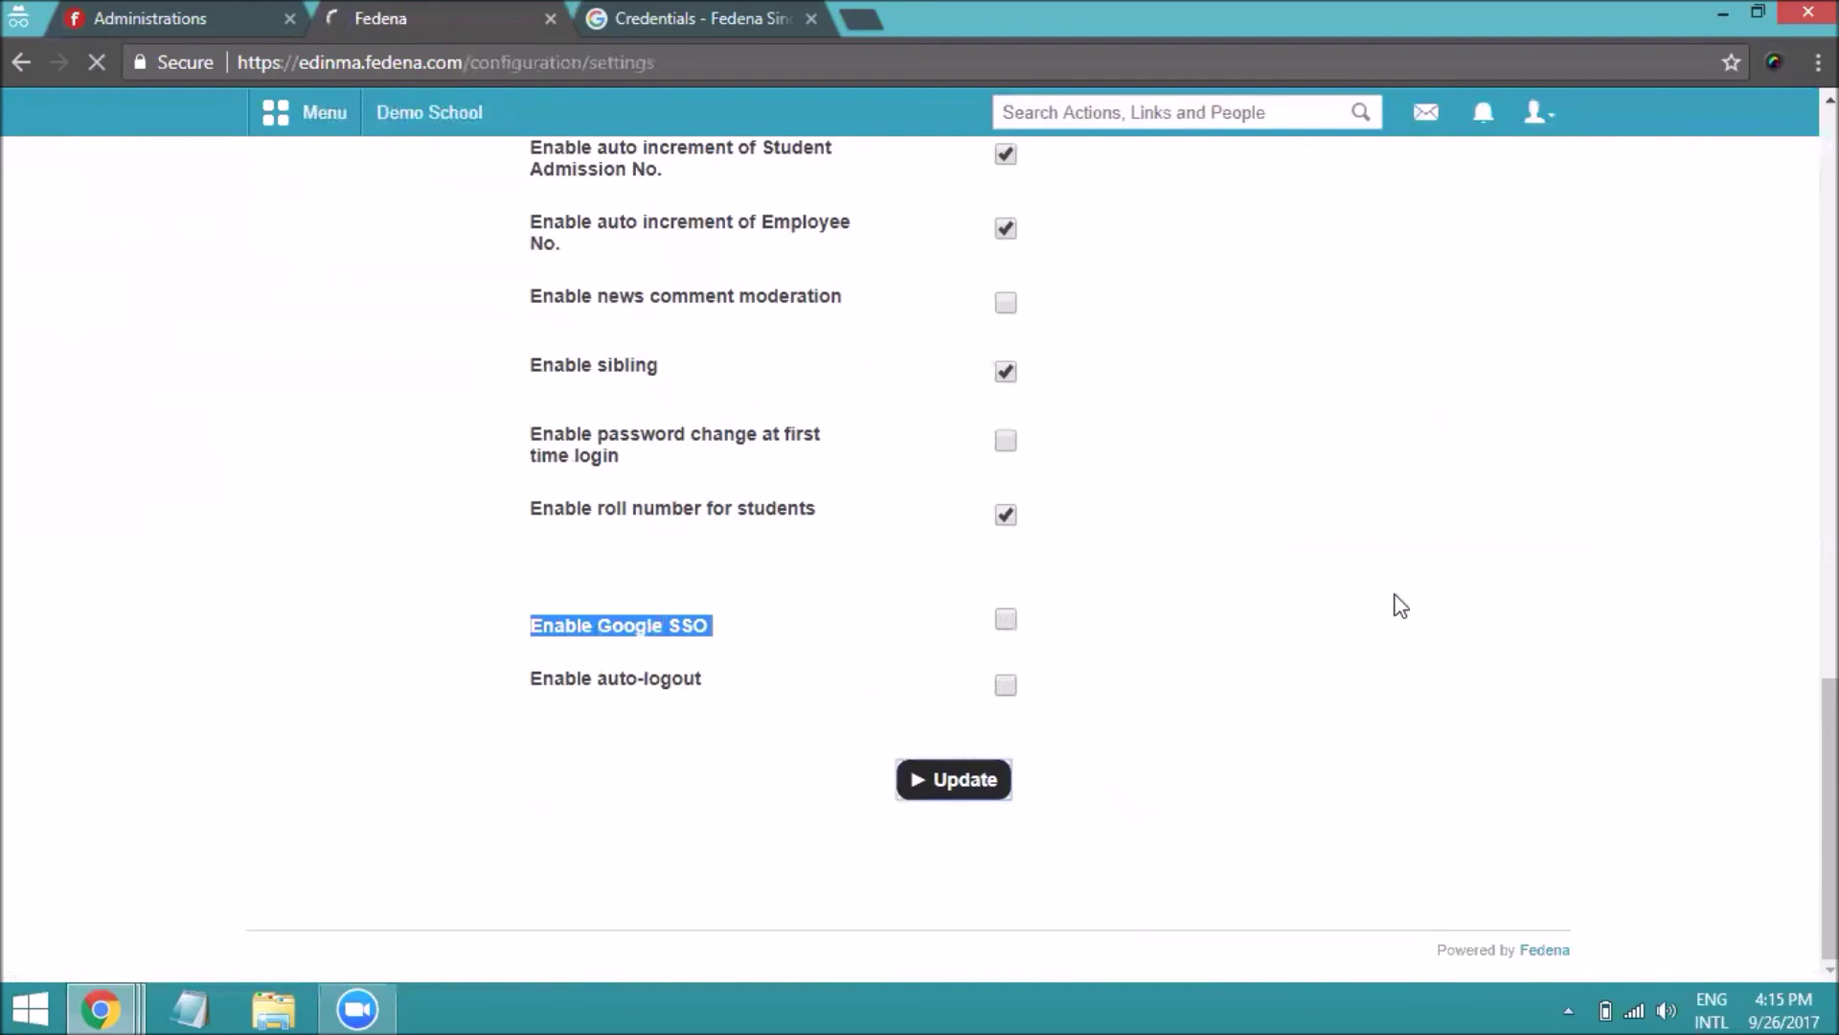
# Log out of Fedena from the user dropdown
pyautogui.click(1538, 113)
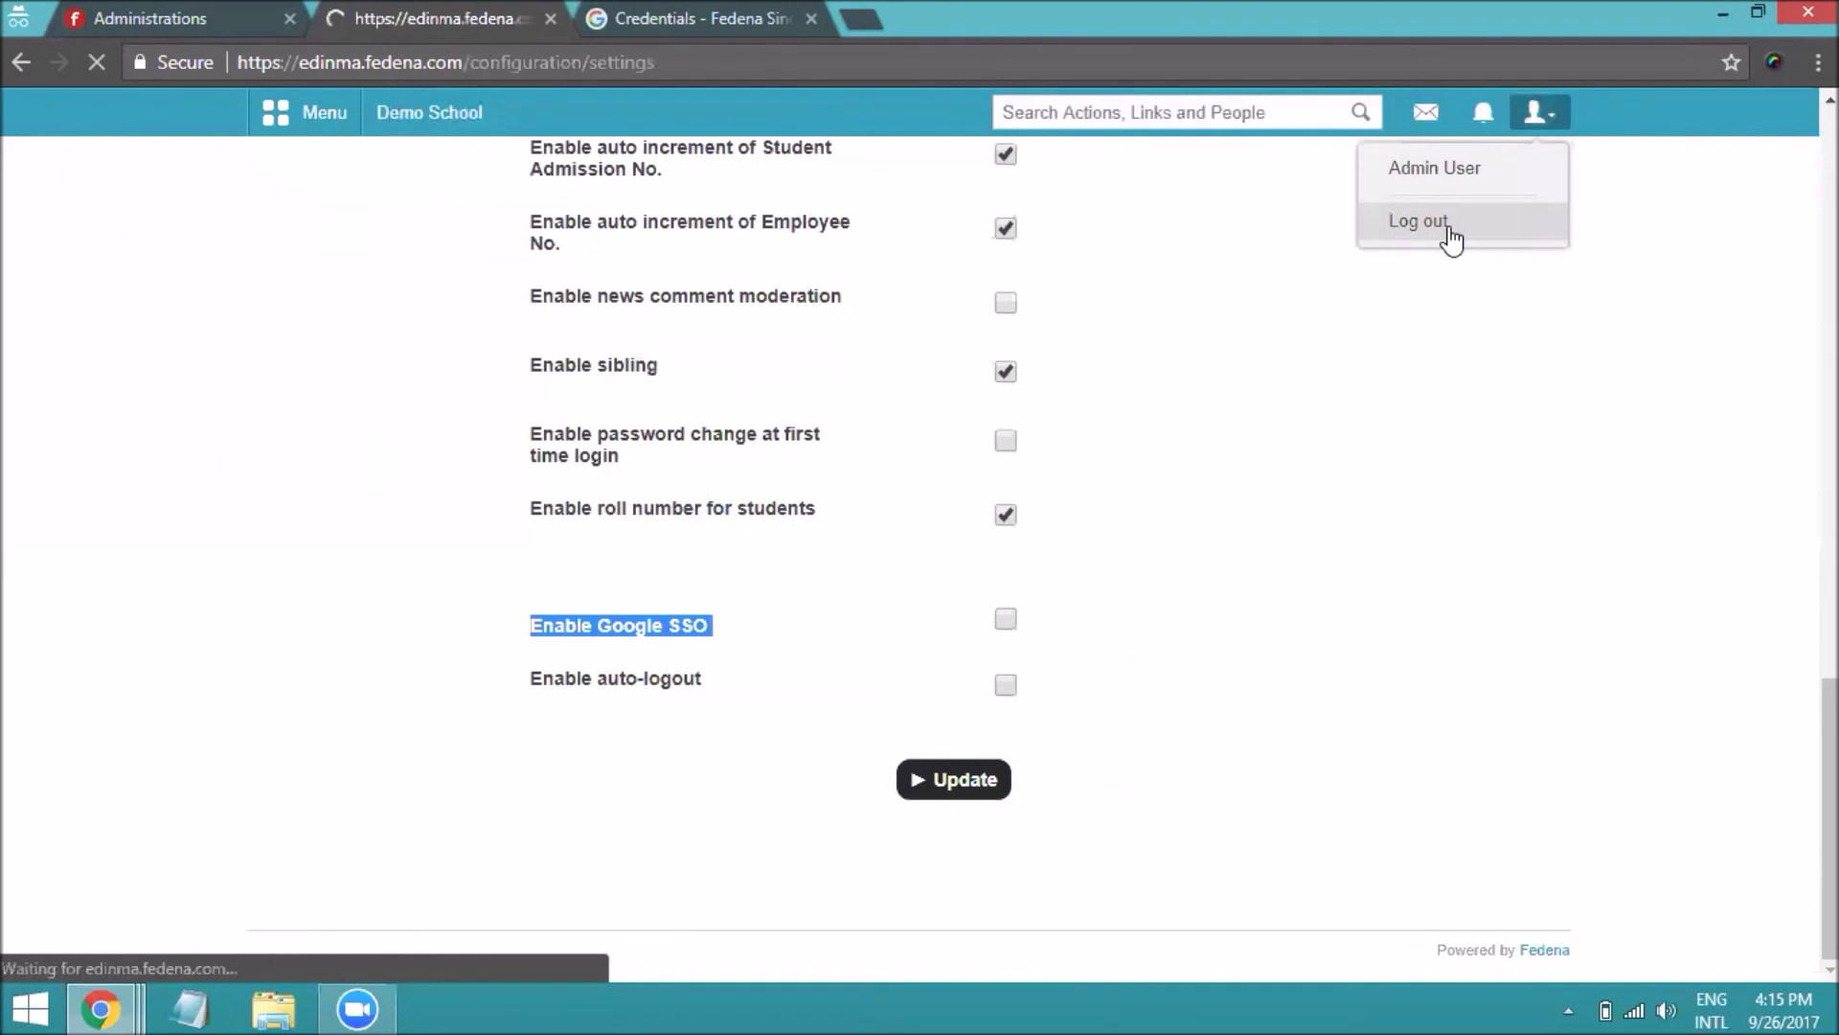
pyautogui.click(1533, 120)
pyautogui.click(1481, 228)
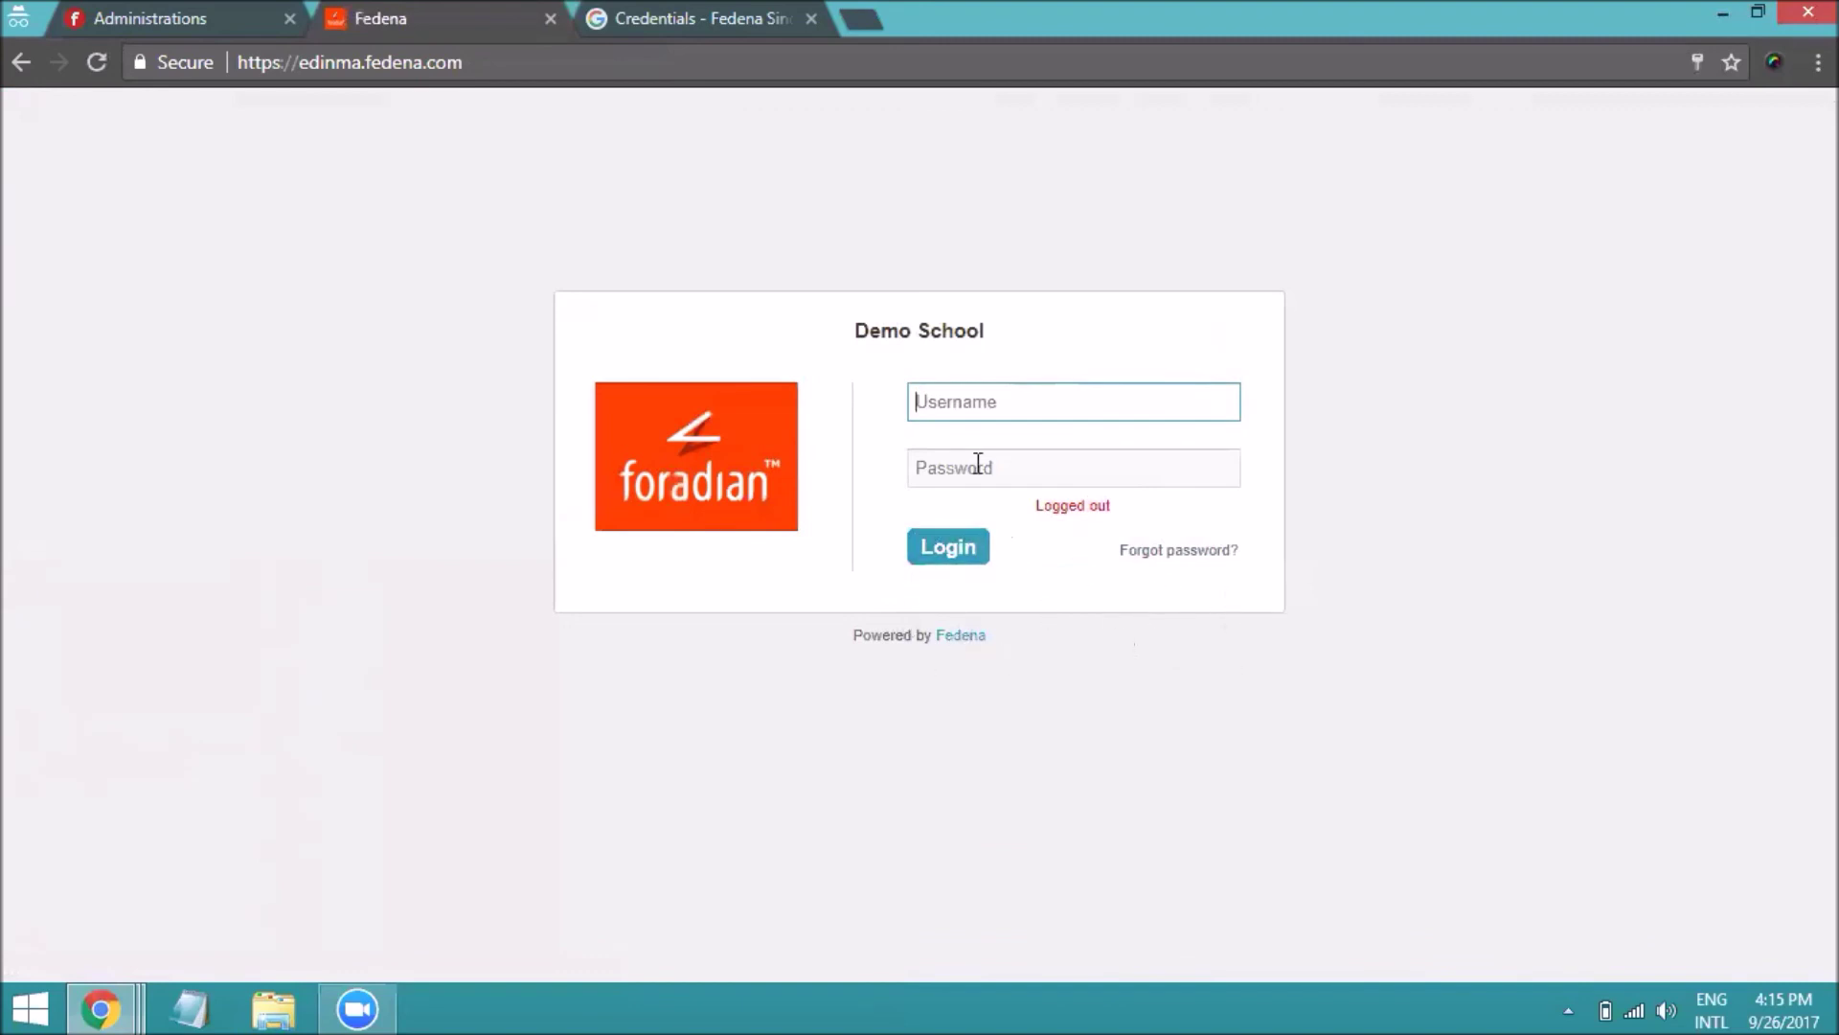
# Log back in to Fedena with the saved administrator credentials
pyautogui.click(965, 412)
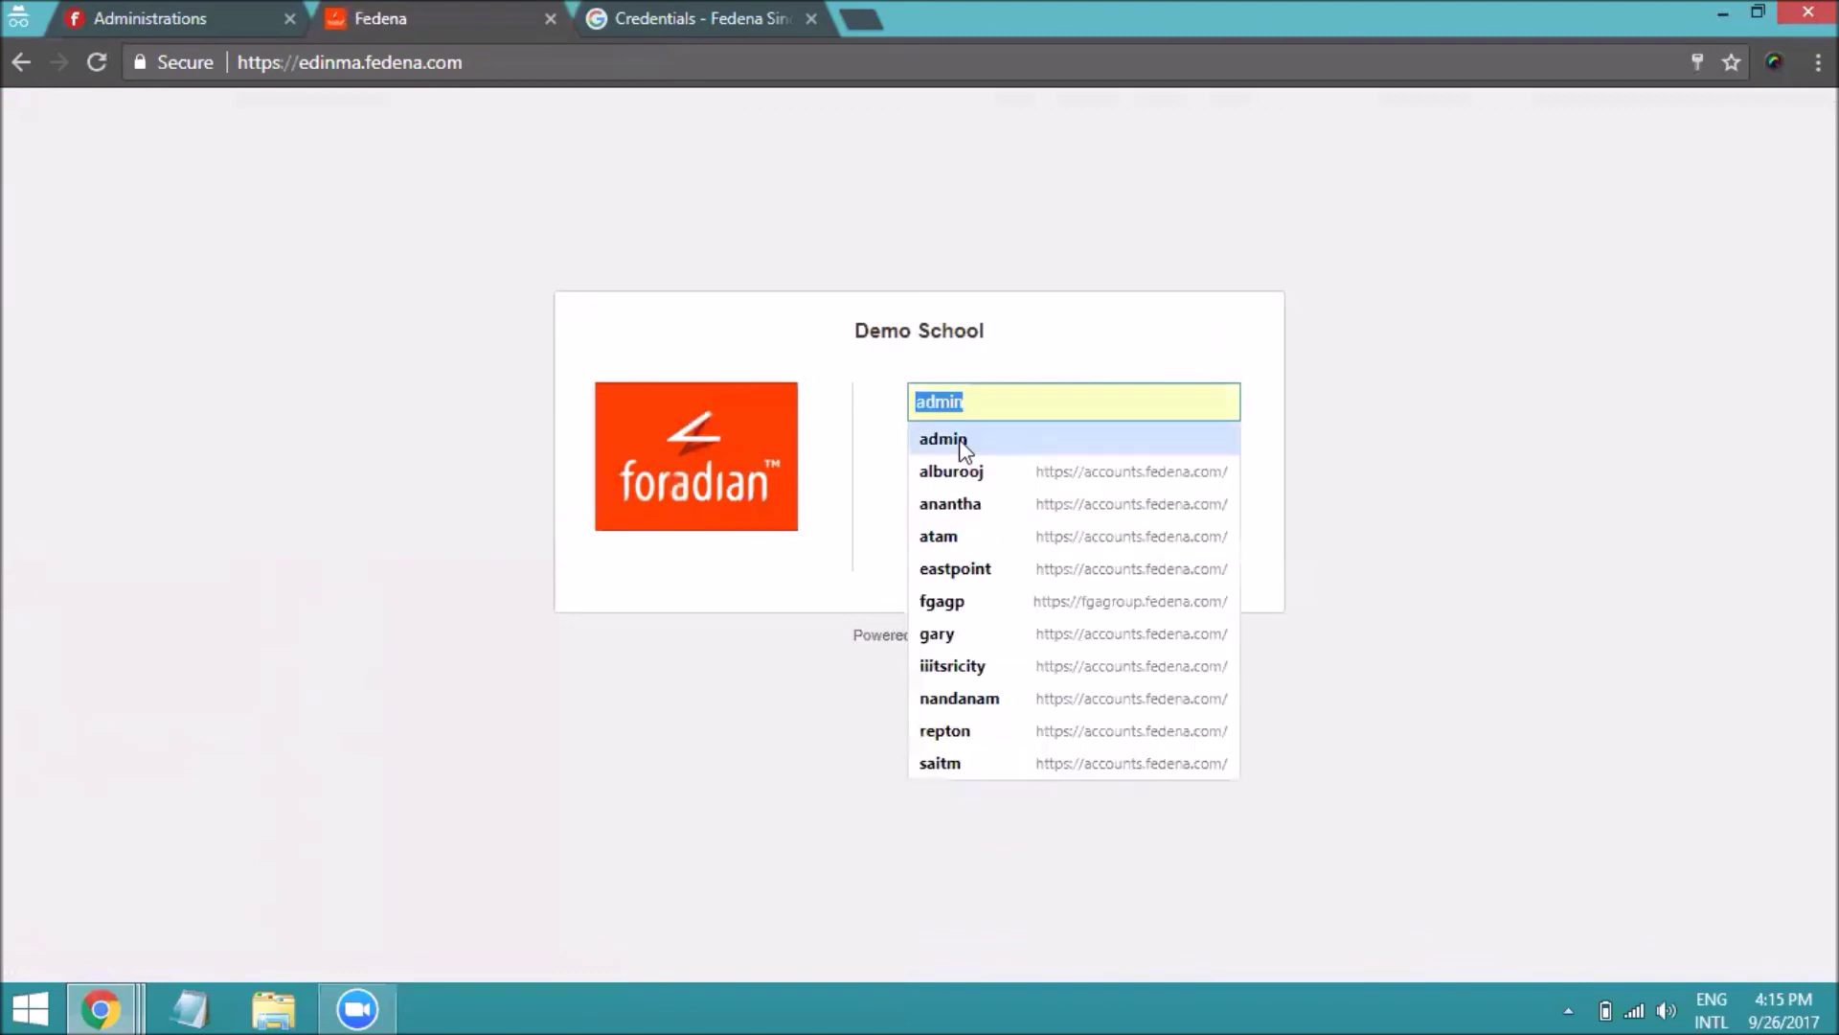
pyautogui.click(958, 441)
pyautogui.click(950, 548)
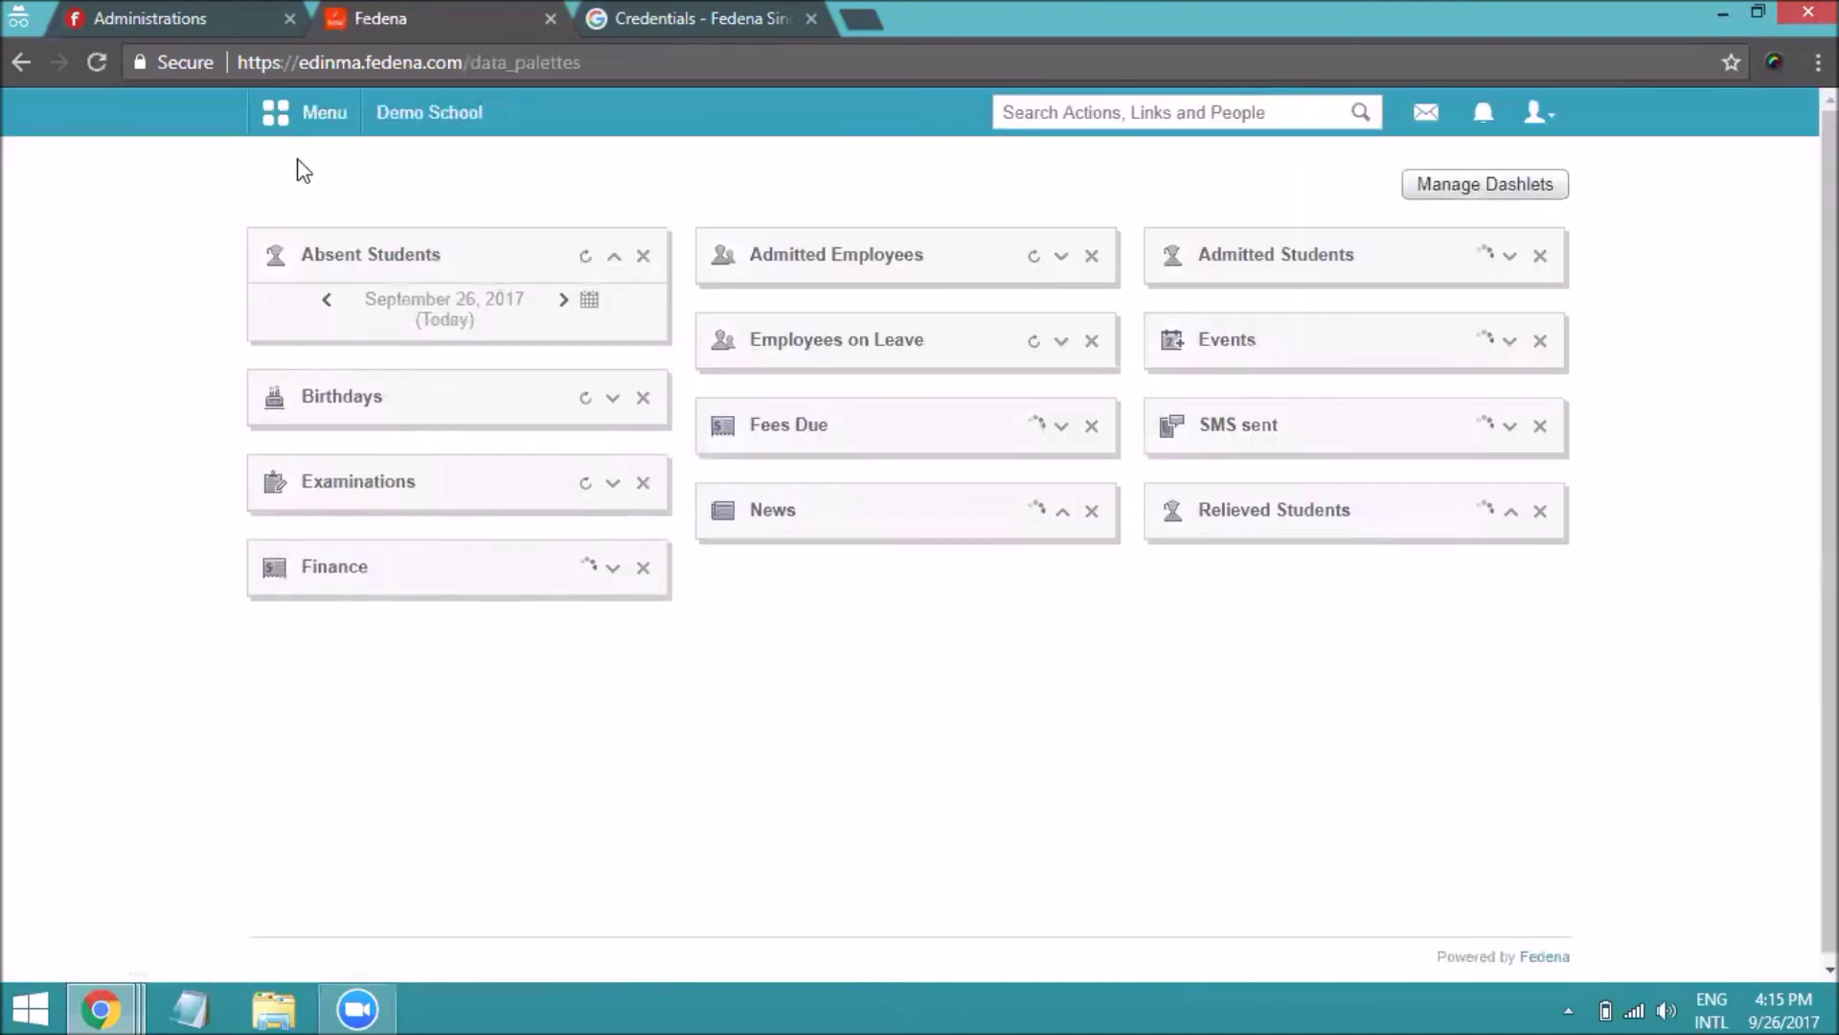
# Check Enable Google SSO in General settings again and save with Update
pyautogui.click(351, 131)
pyautogui.moveTo(390, 345)
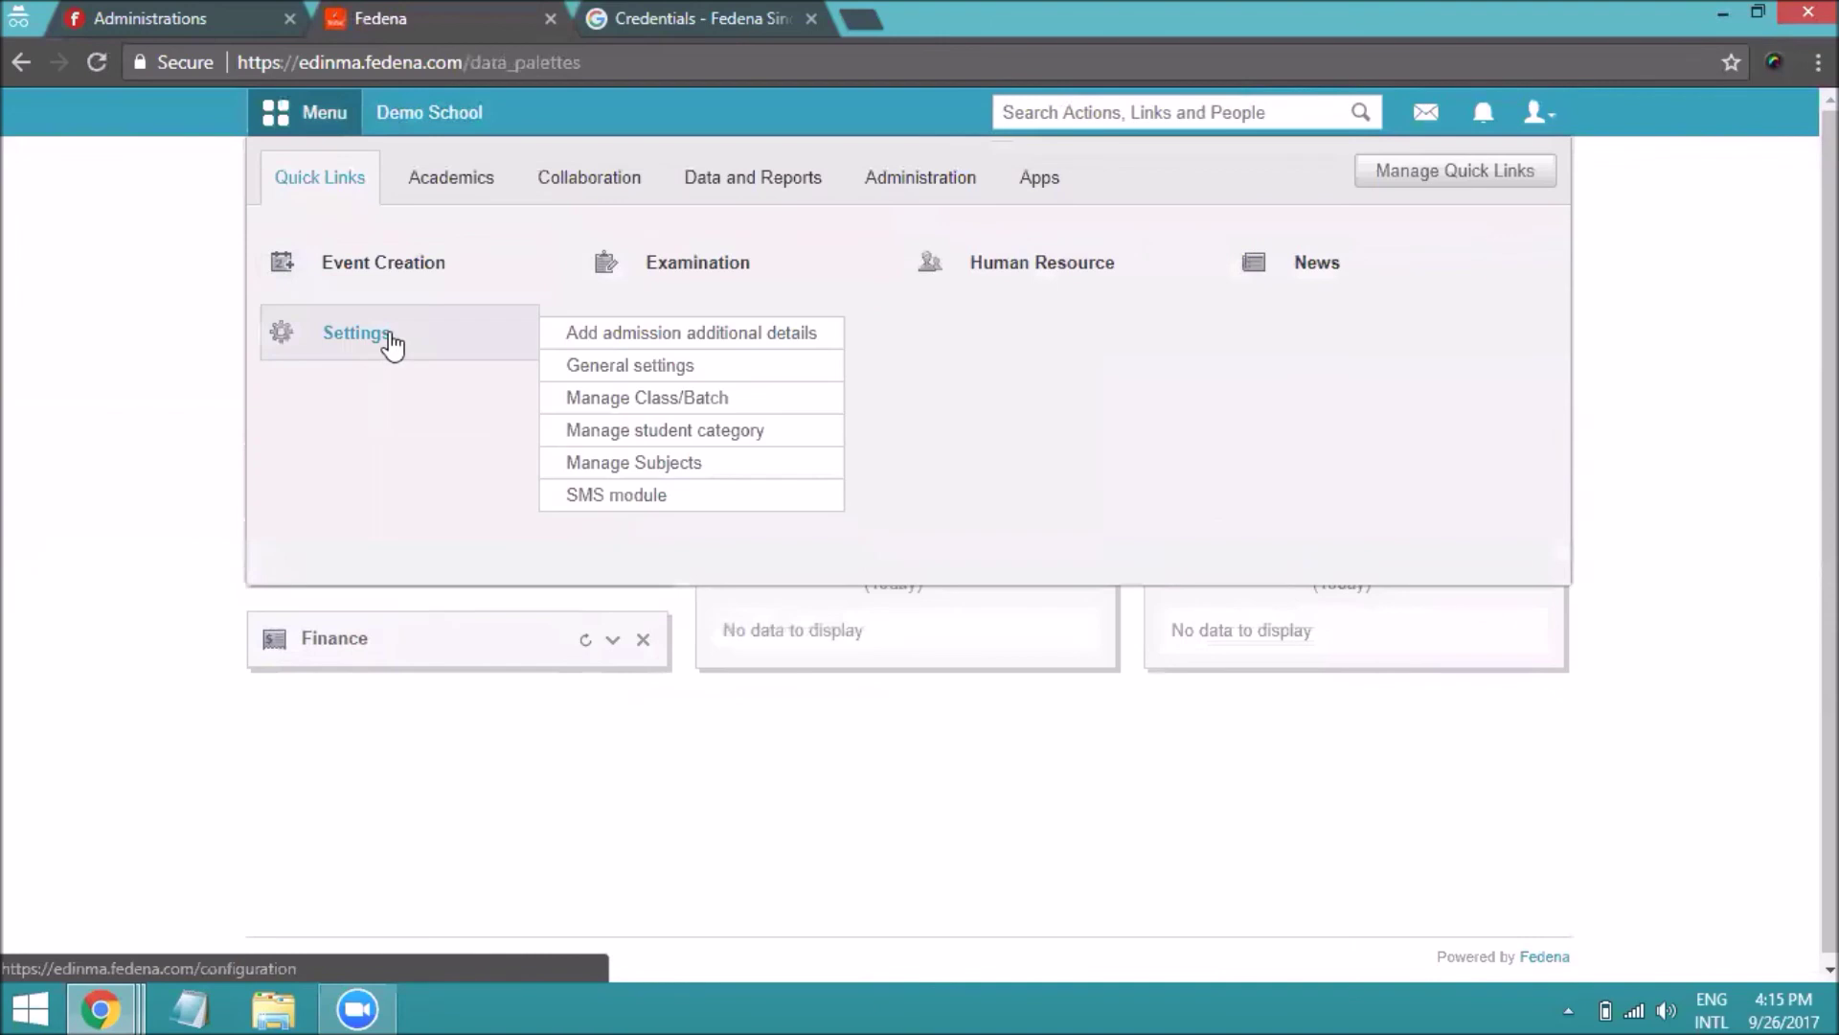
pyautogui.click(602, 369)
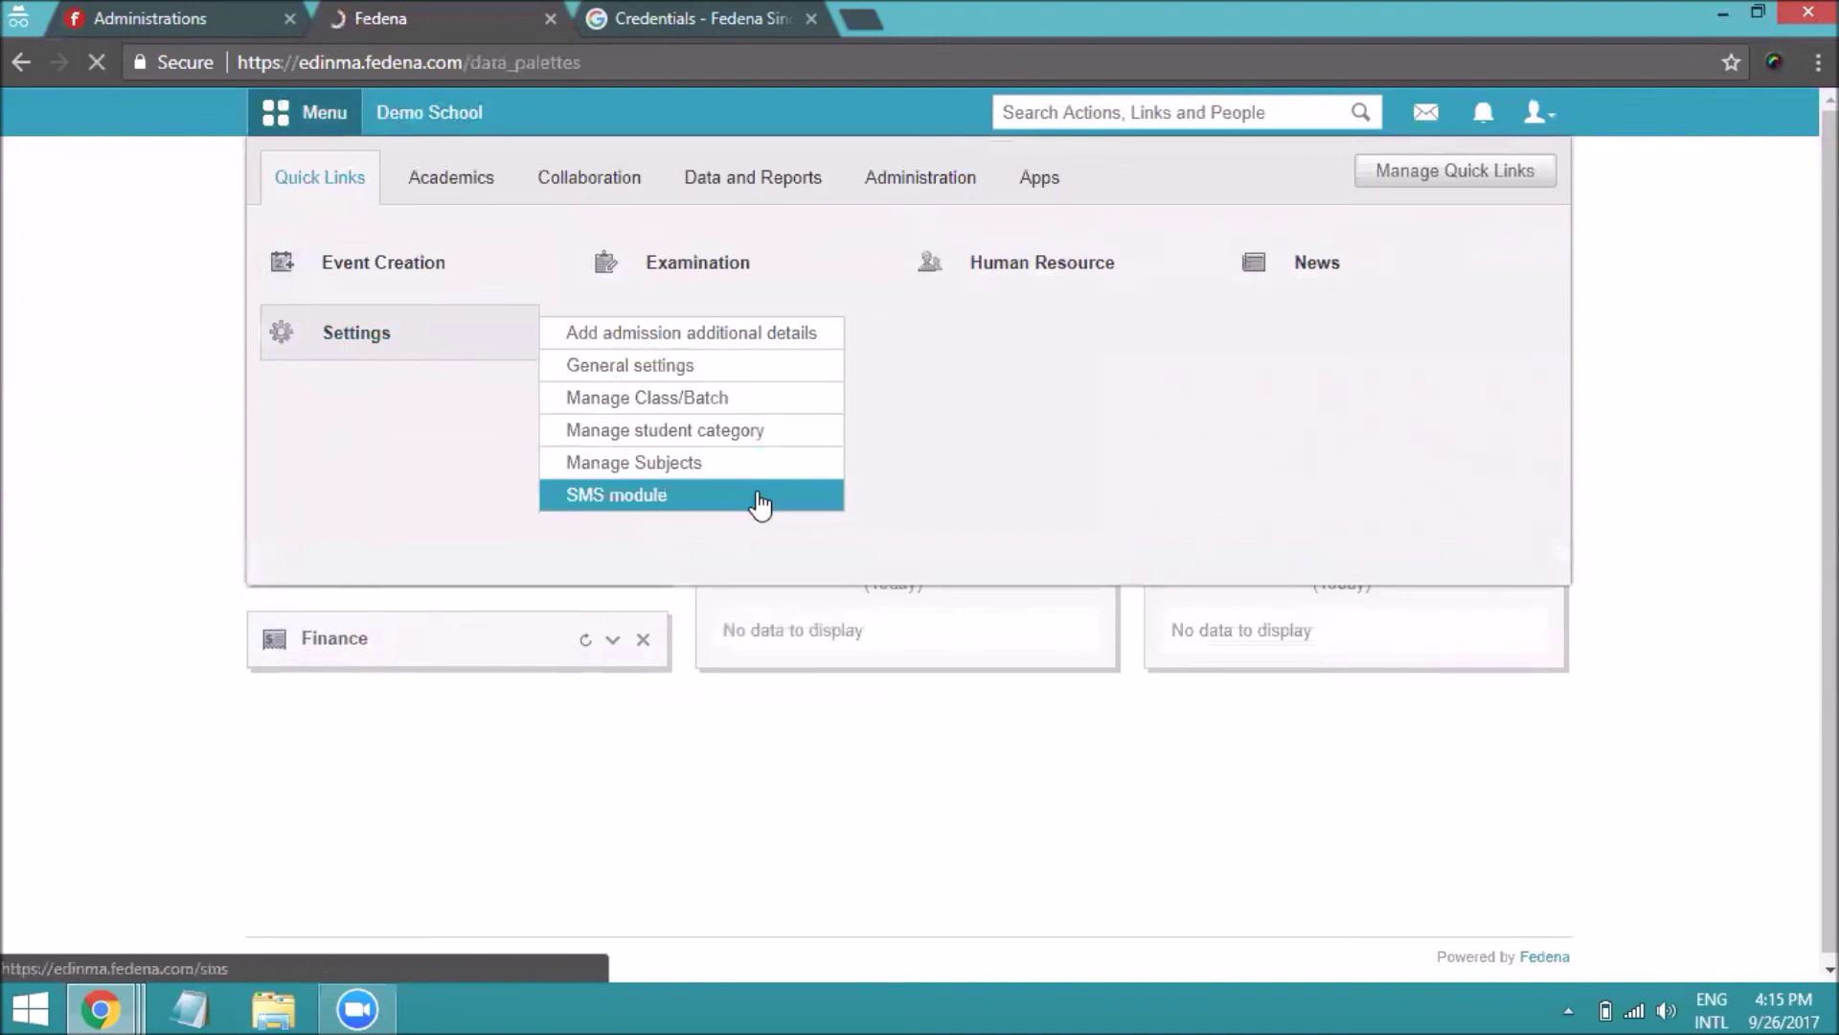
pyautogui.scroll(-10, 847, 690)
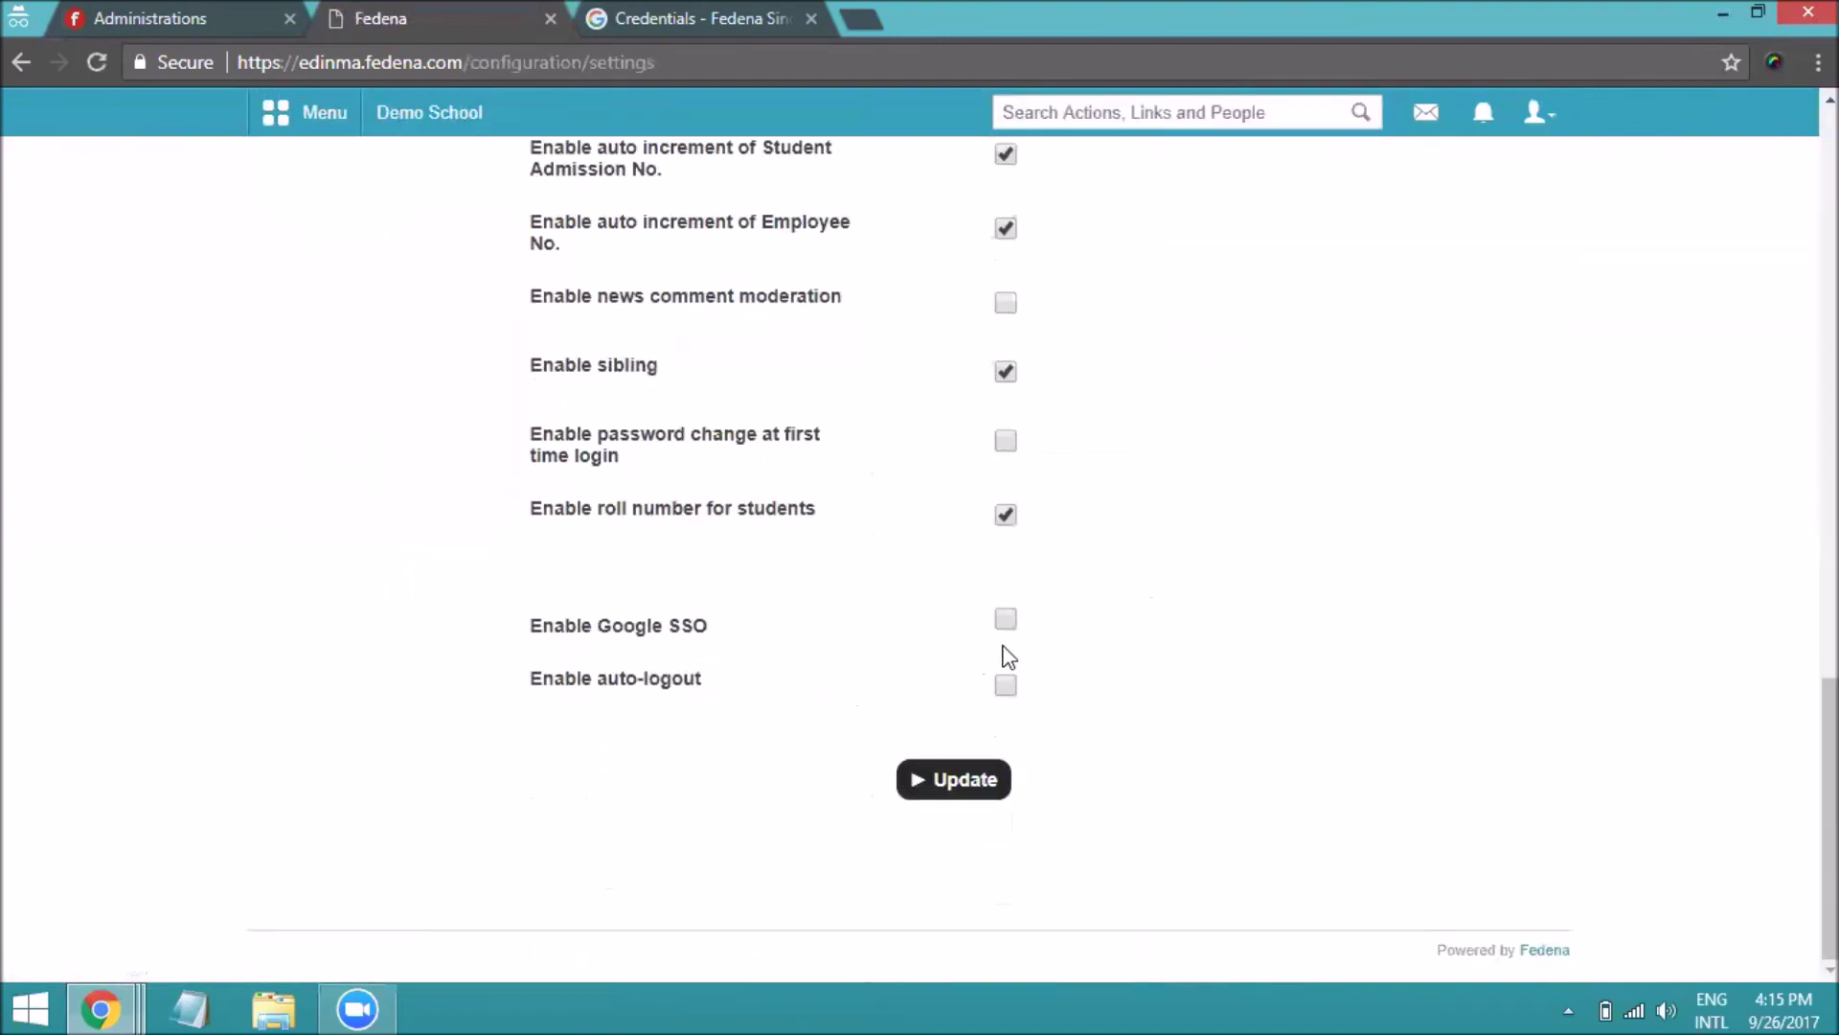
pyautogui.click(975, 766)
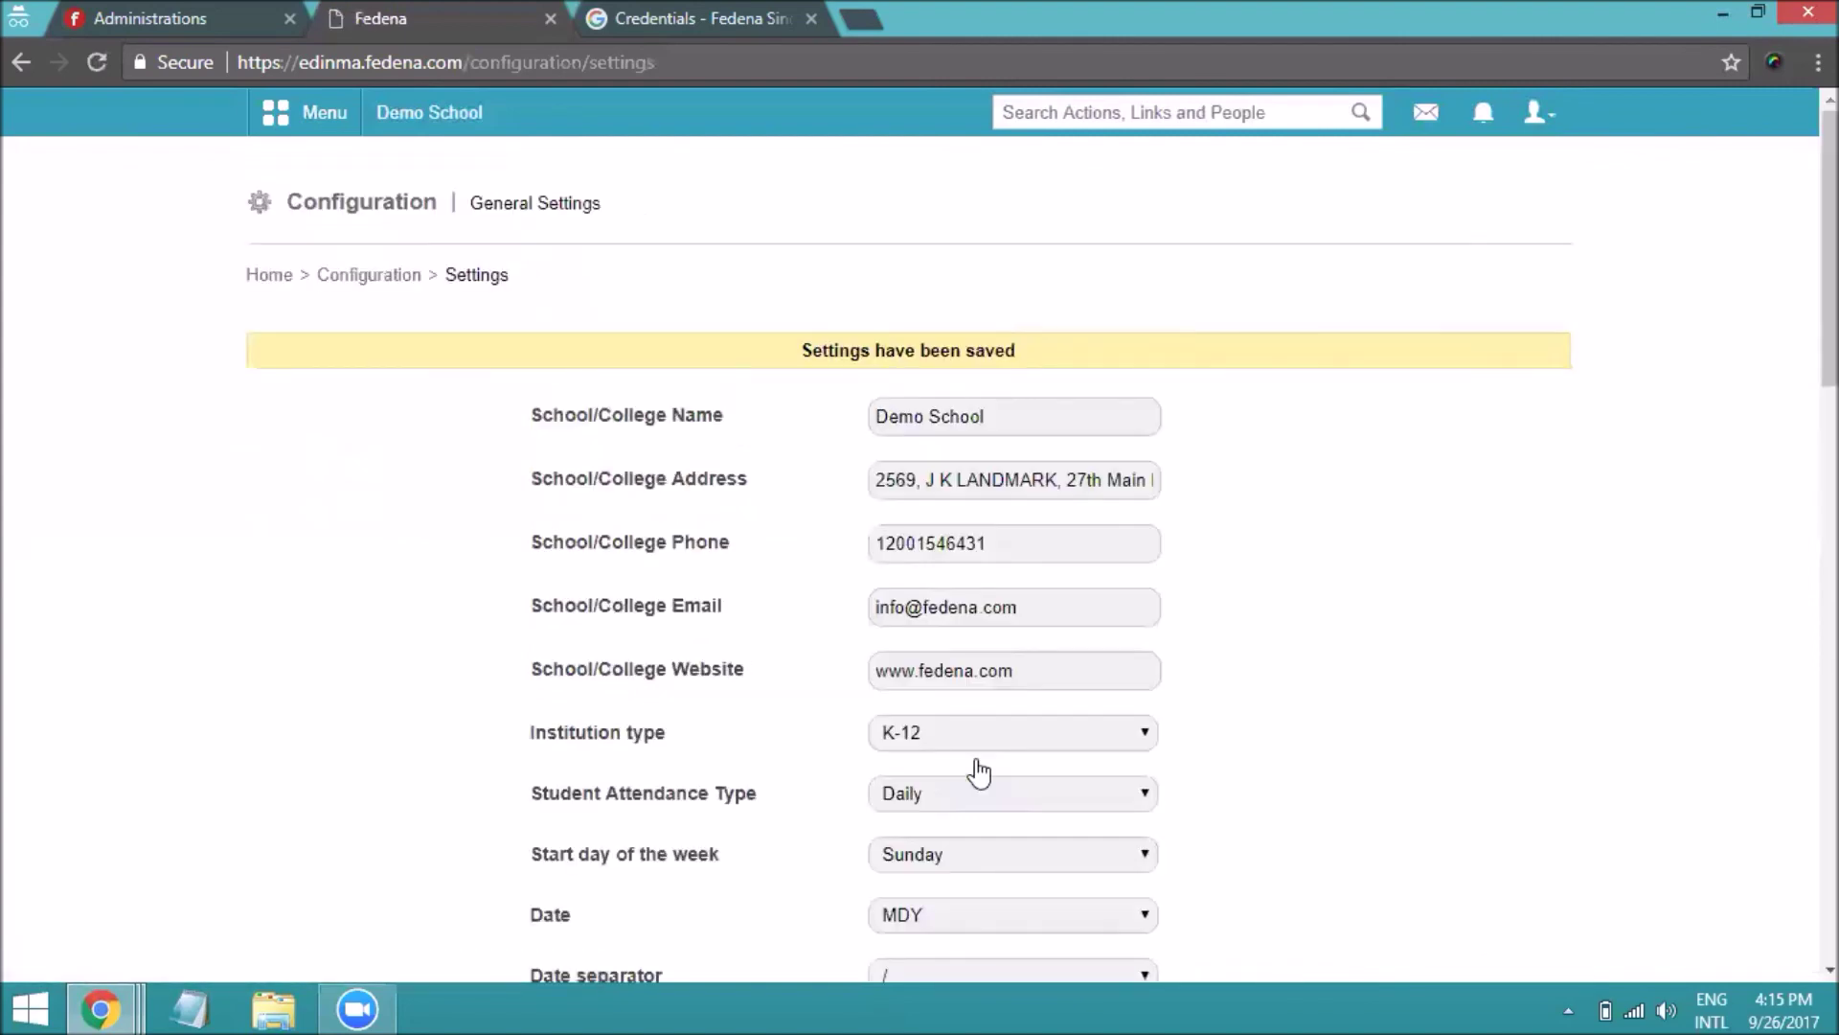
pyautogui.scroll(-15, 526, 644)
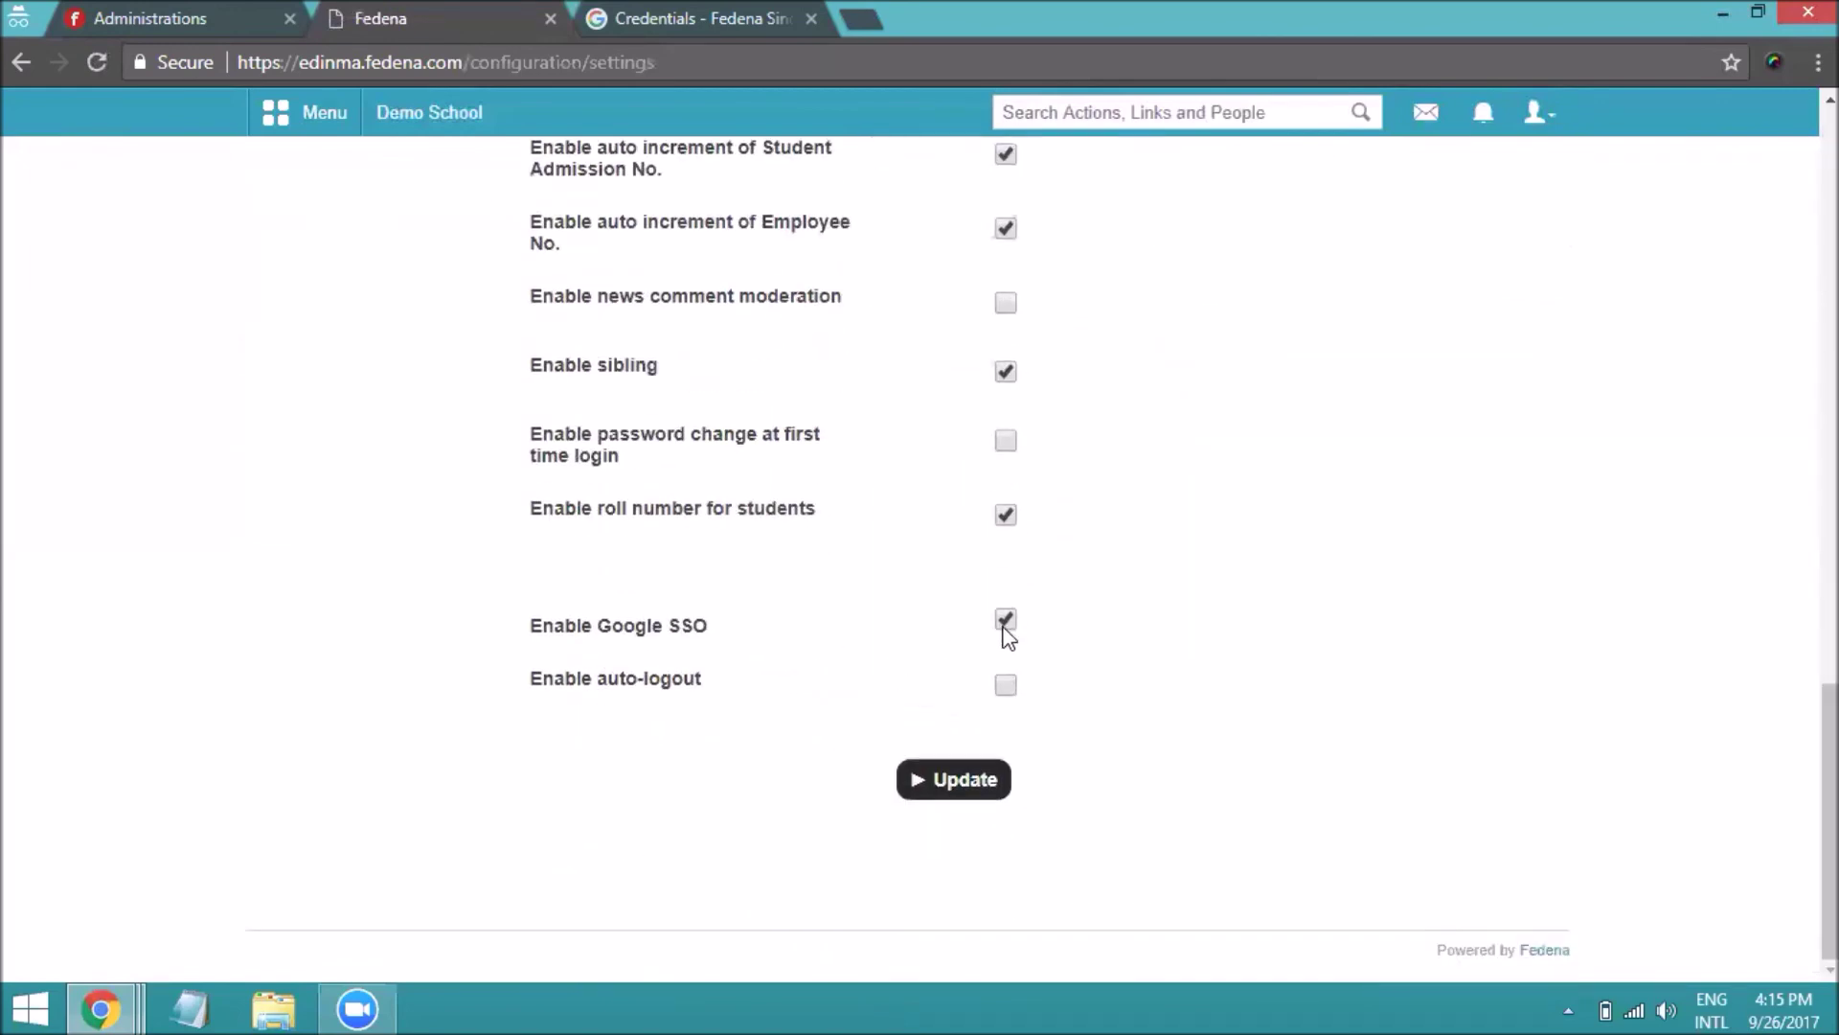
pyautogui.click(1553, 132)
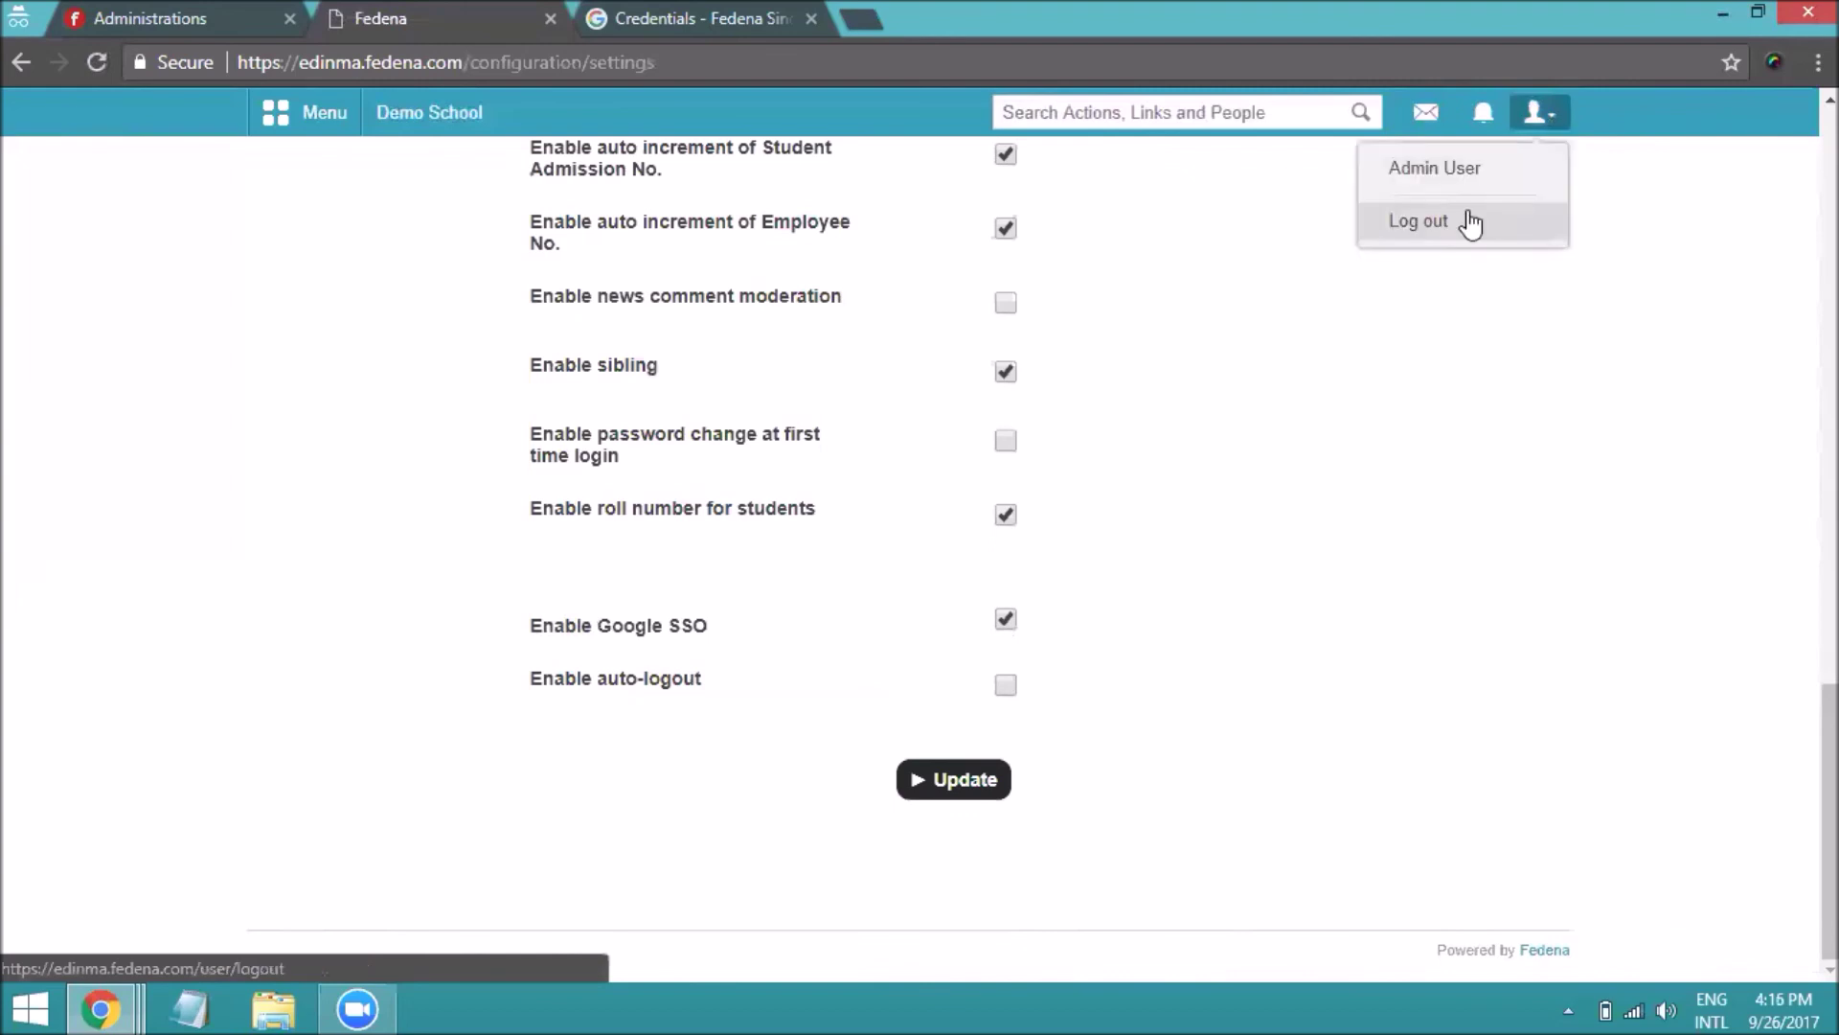